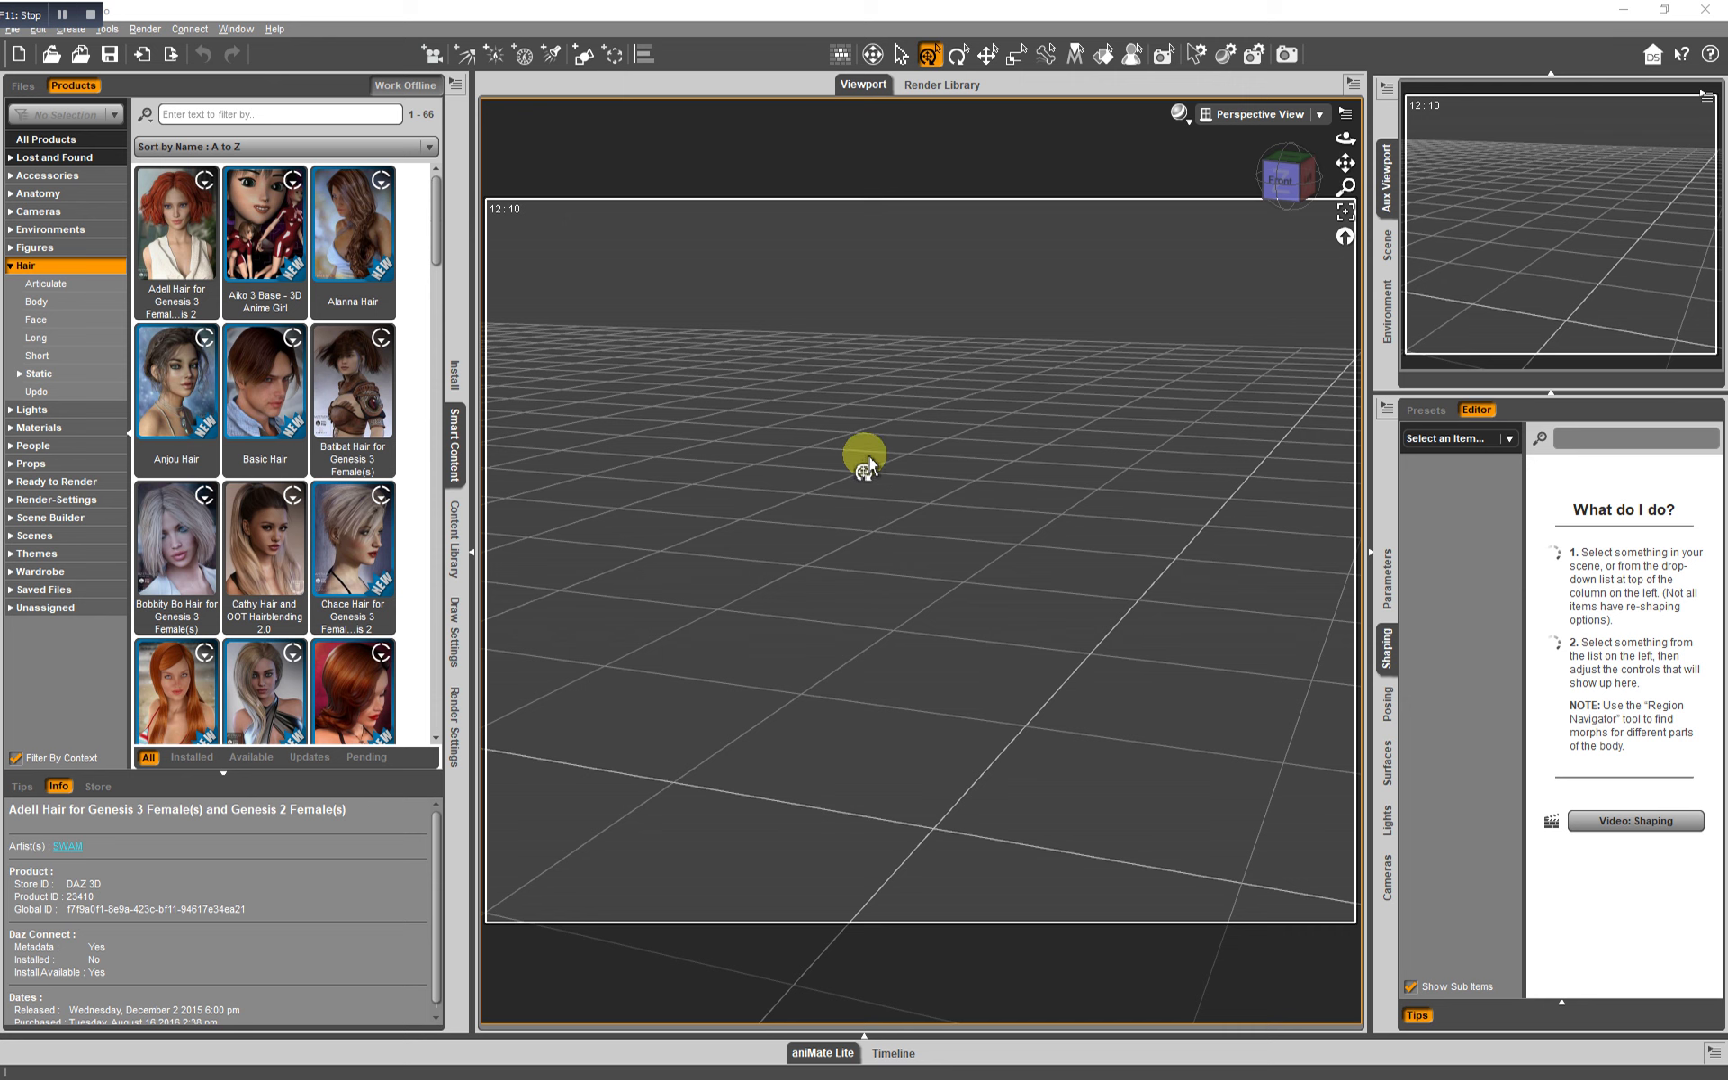
Step: Through Window > Workspace > Select Layout, keep City Limits Lite as the layout and accept it
left_click(236, 30)
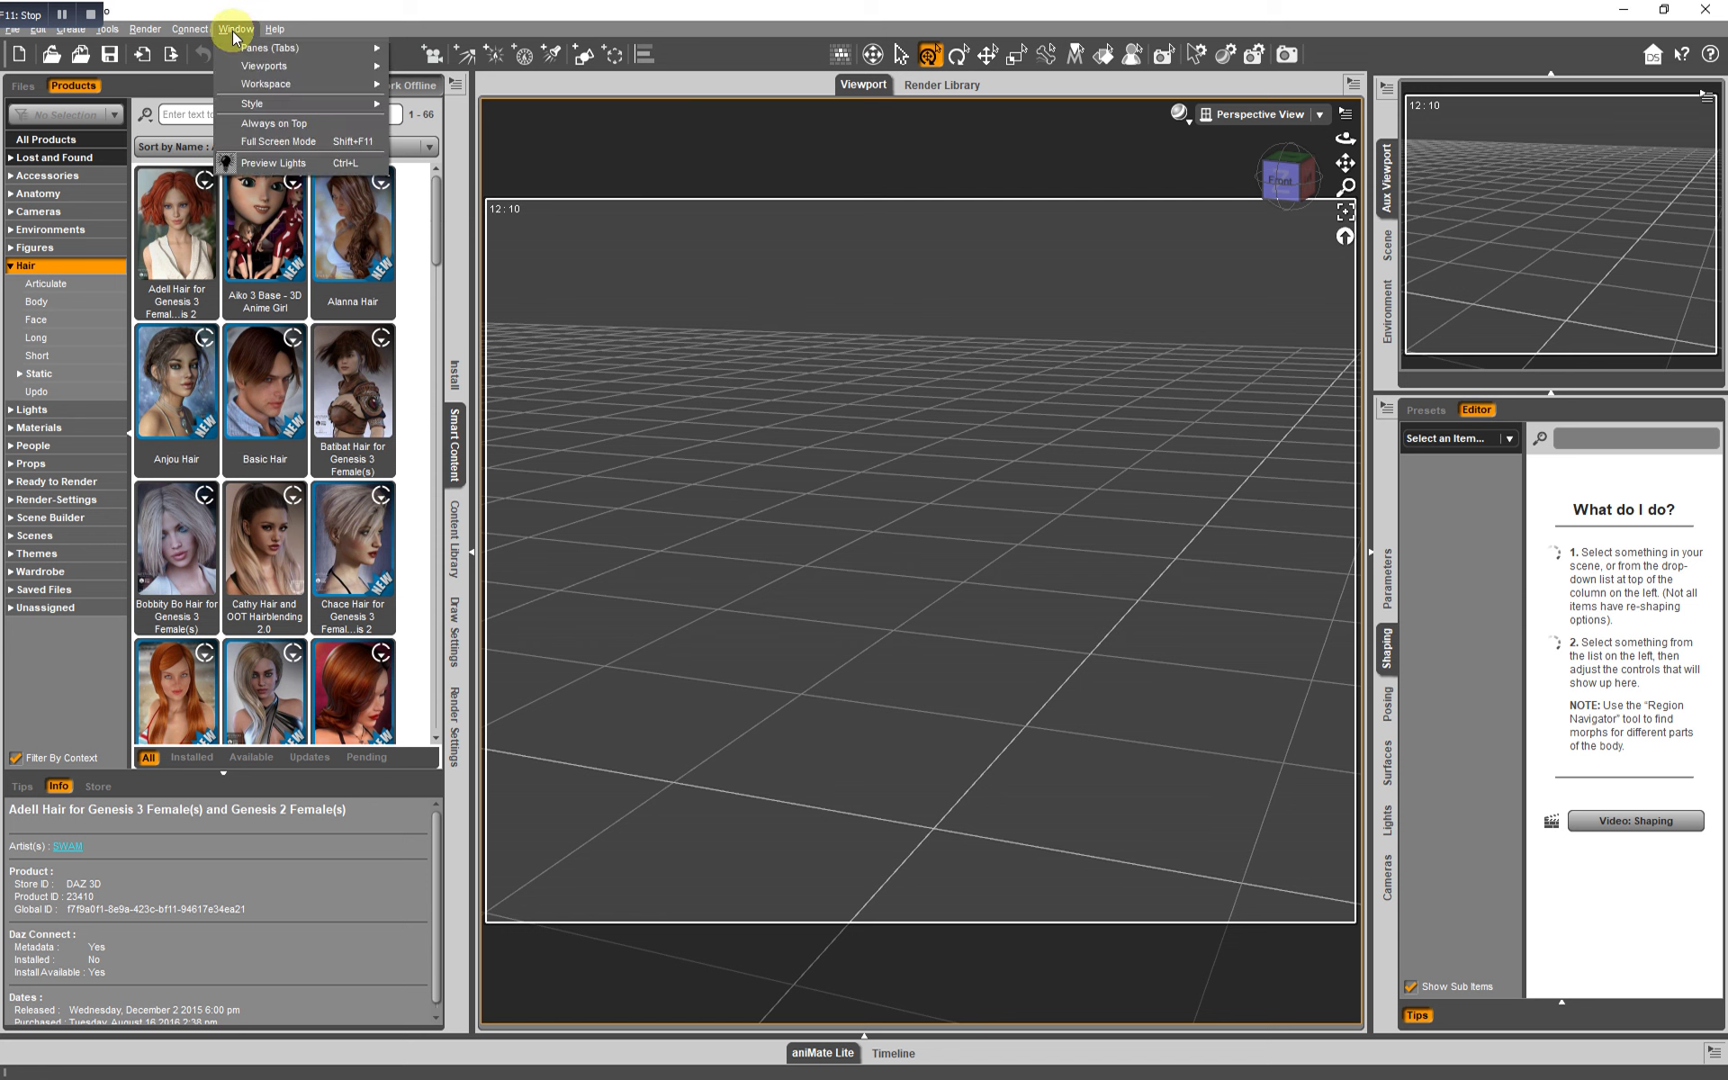
mouse_move(258, 88)
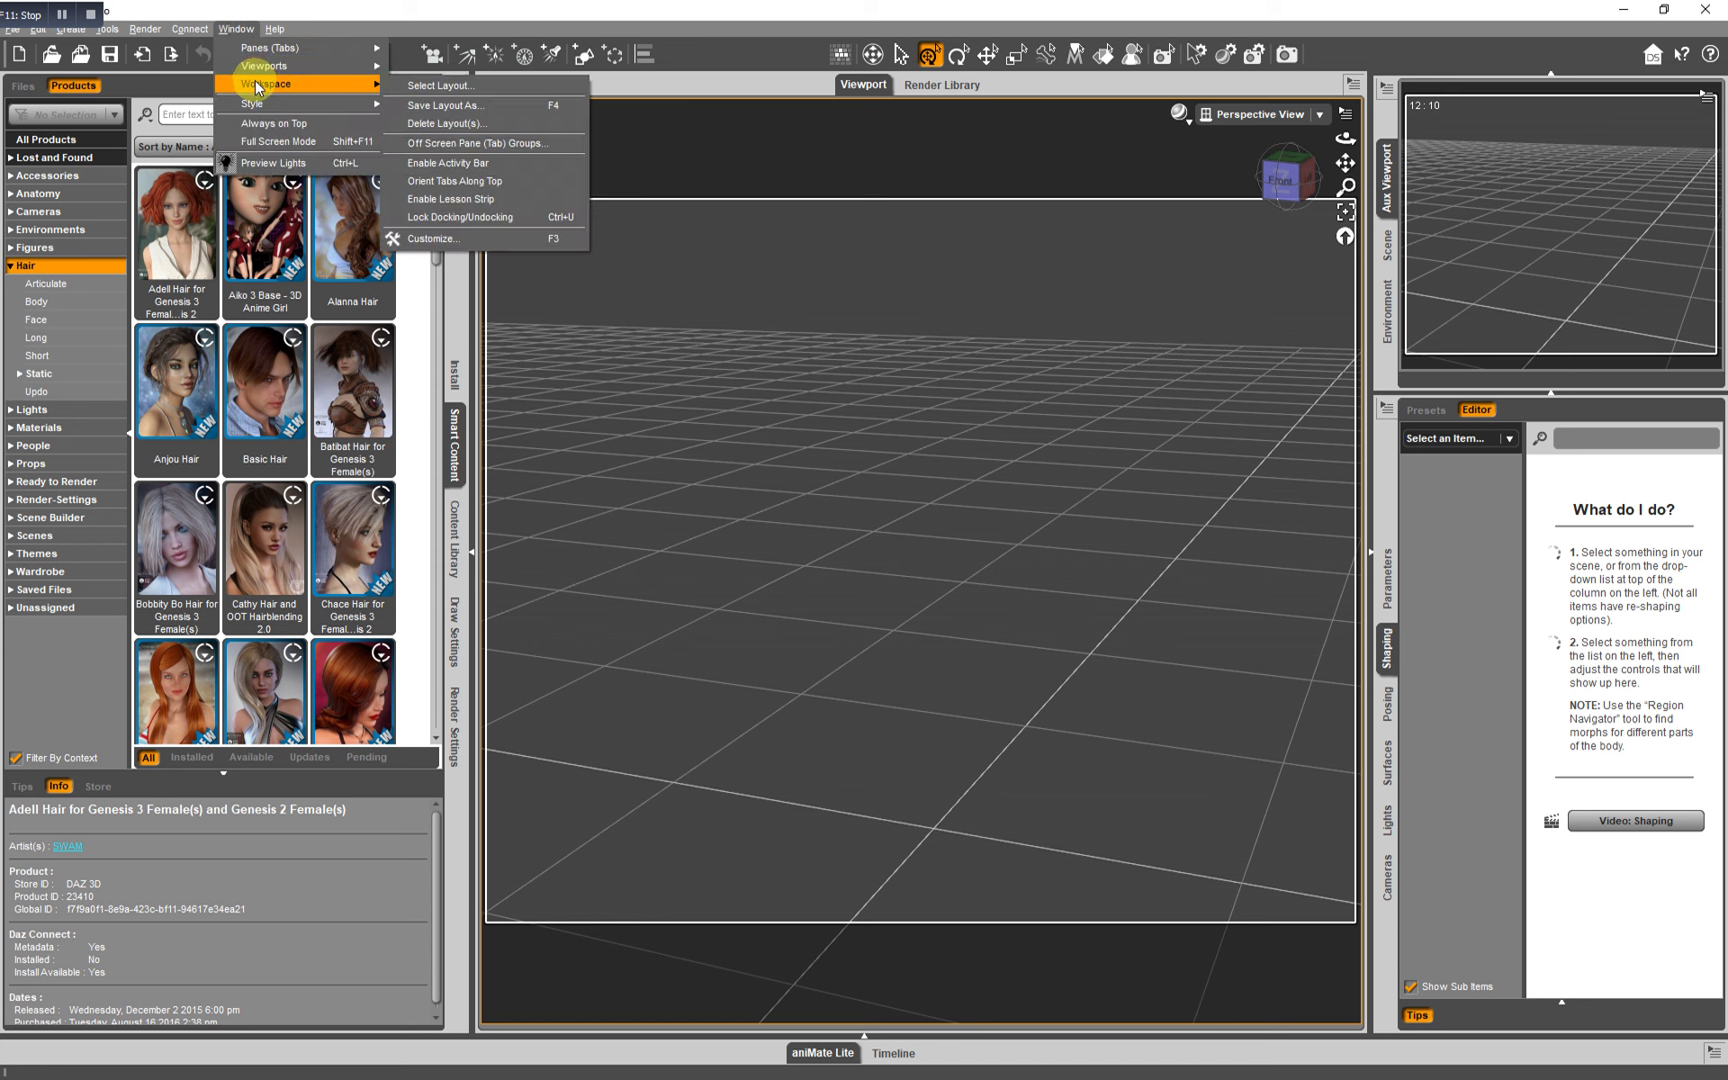
left_click(437, 87)
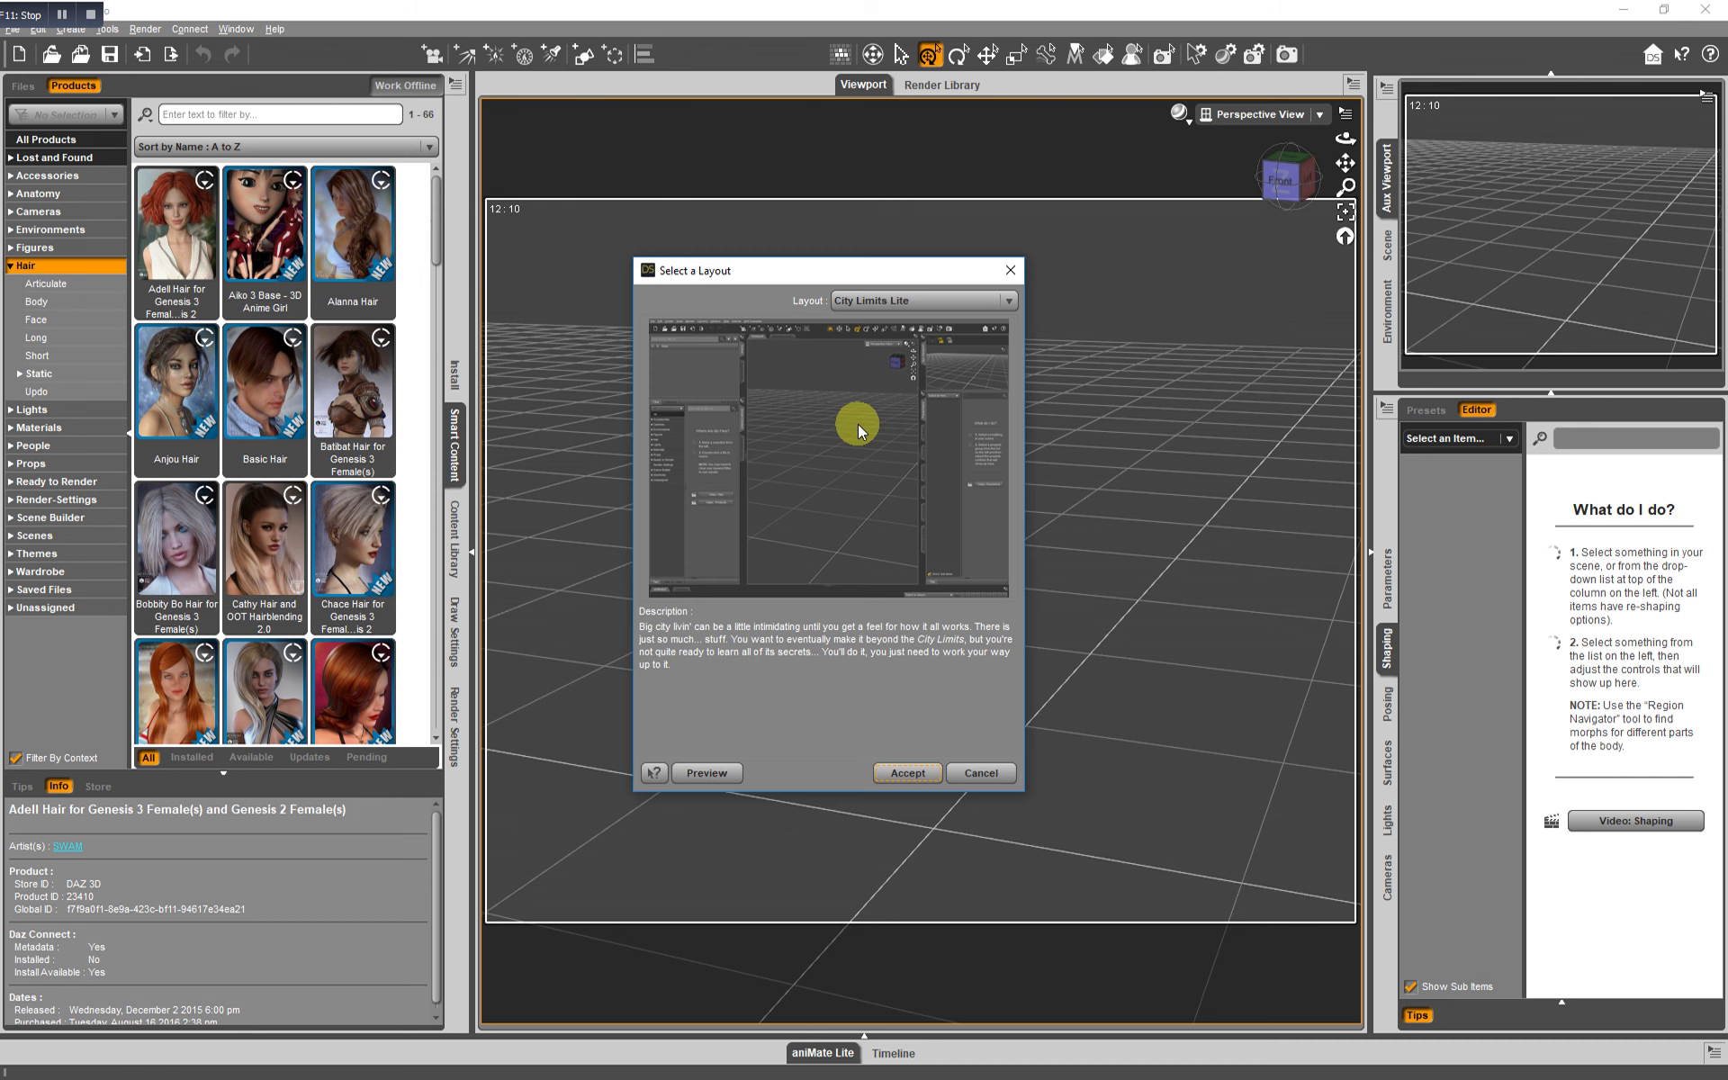
left_click(852, 317)
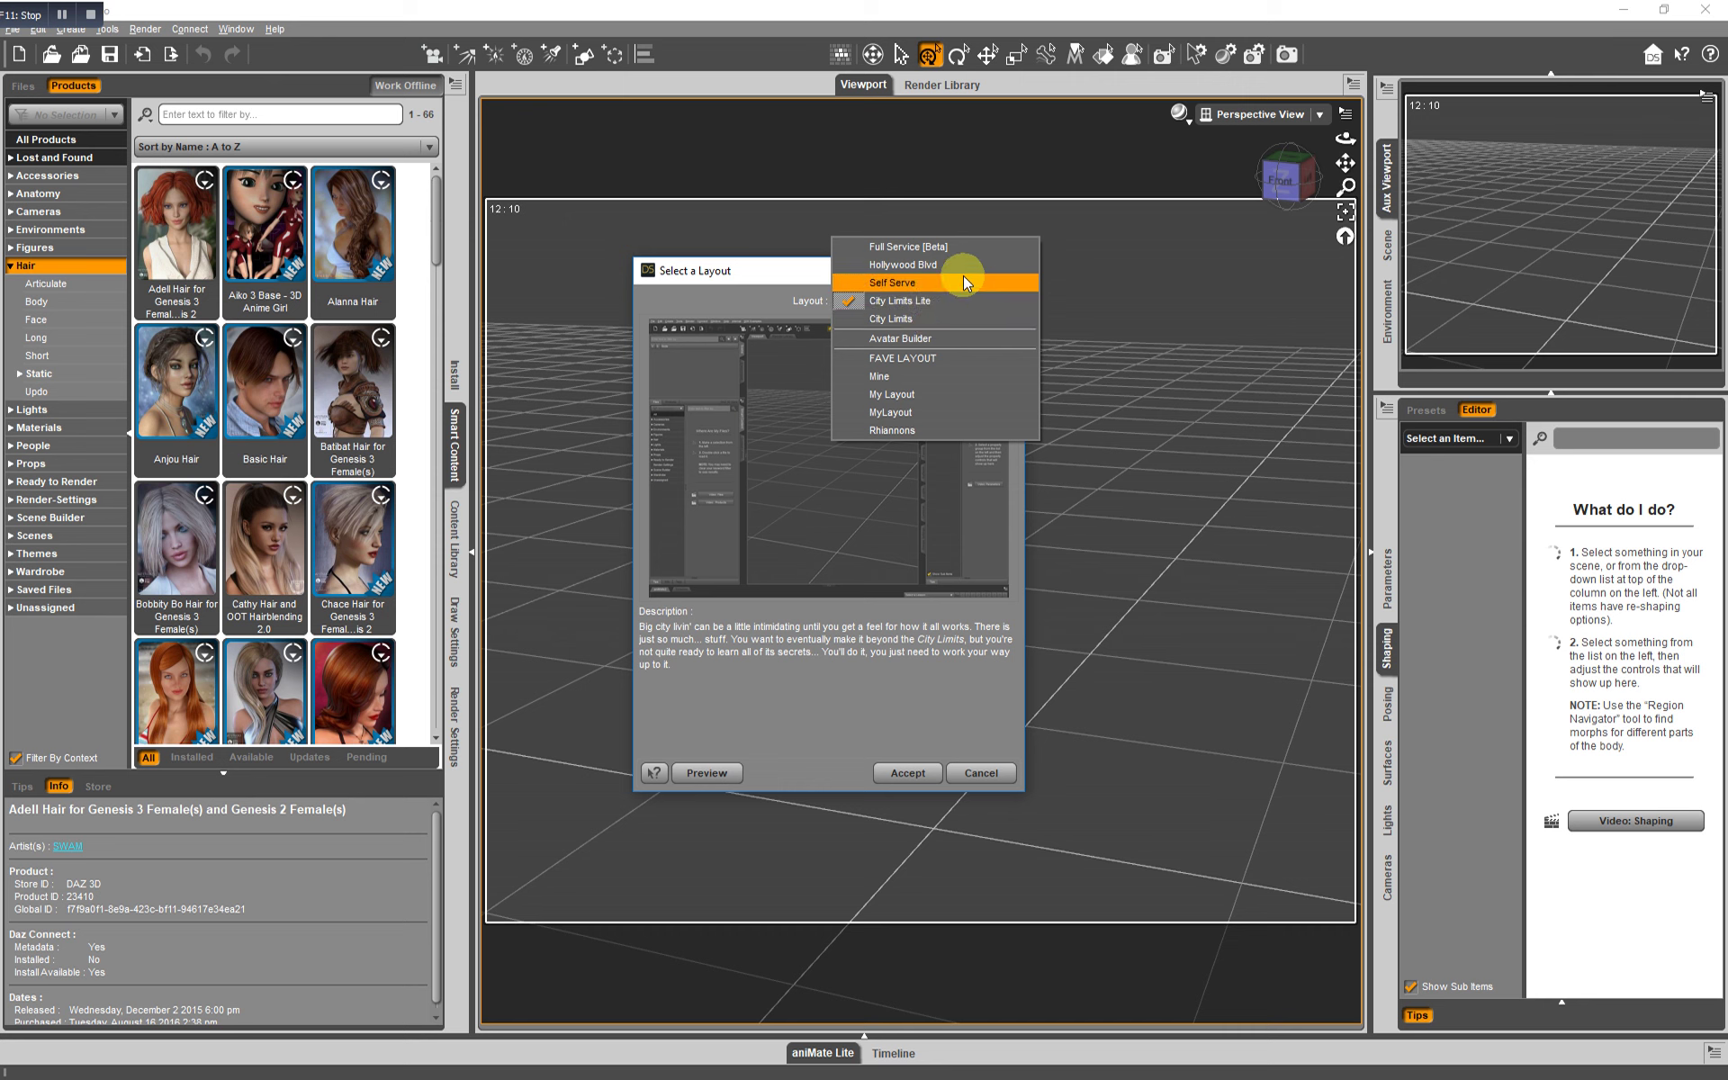
left_click(807, 272)
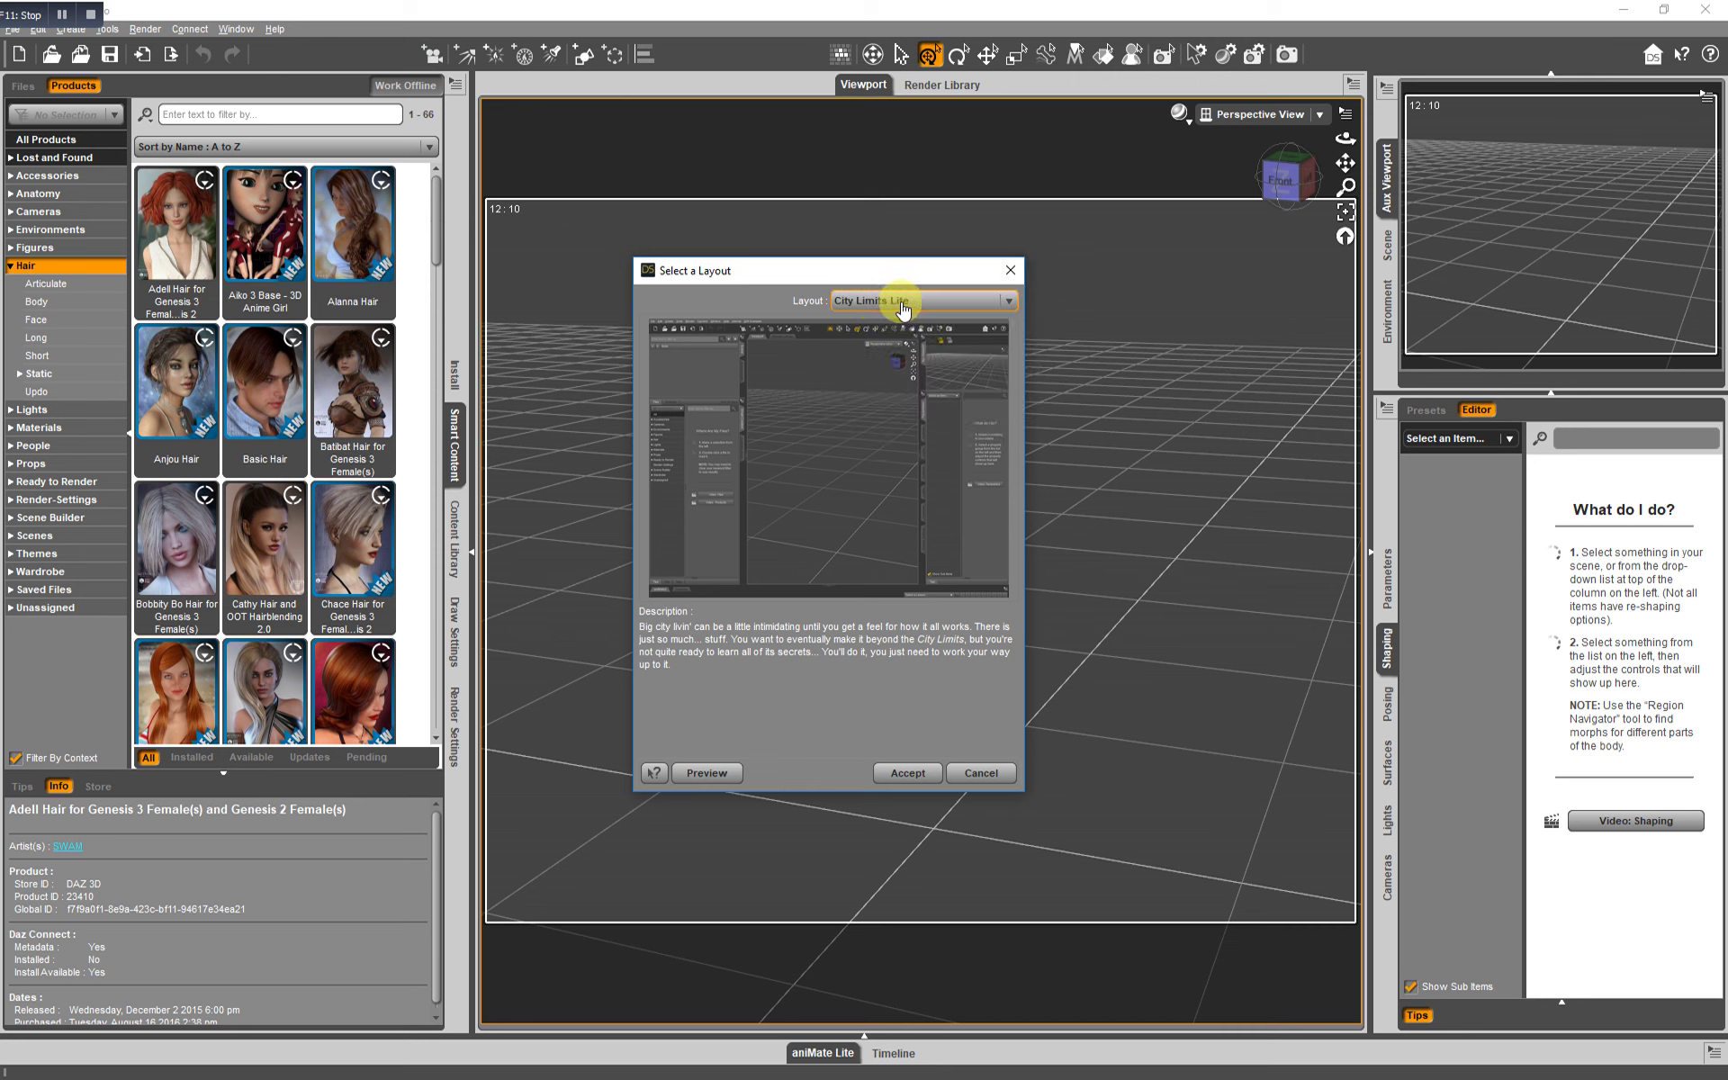
left_click(909, 772)
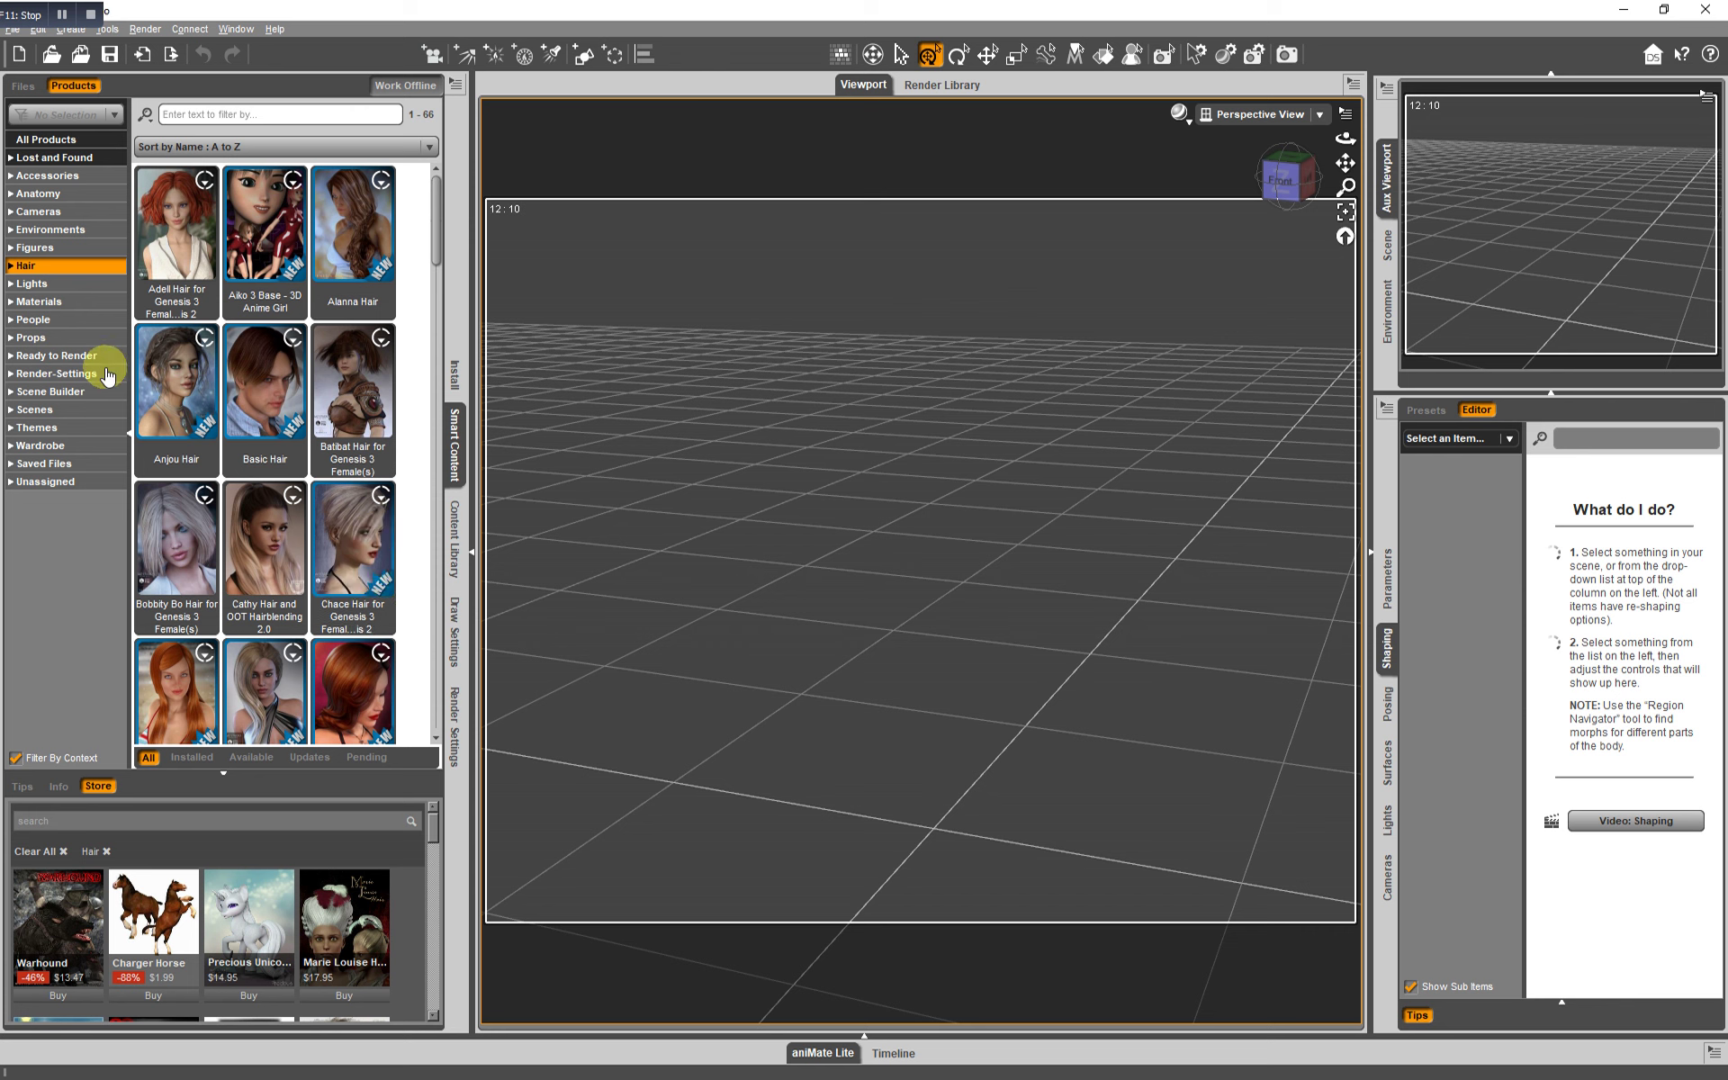
Step: Browse People's Fantasy Sci-Fi, Real-World and Stylized Female products, then collapse People
left_click(45, 323)
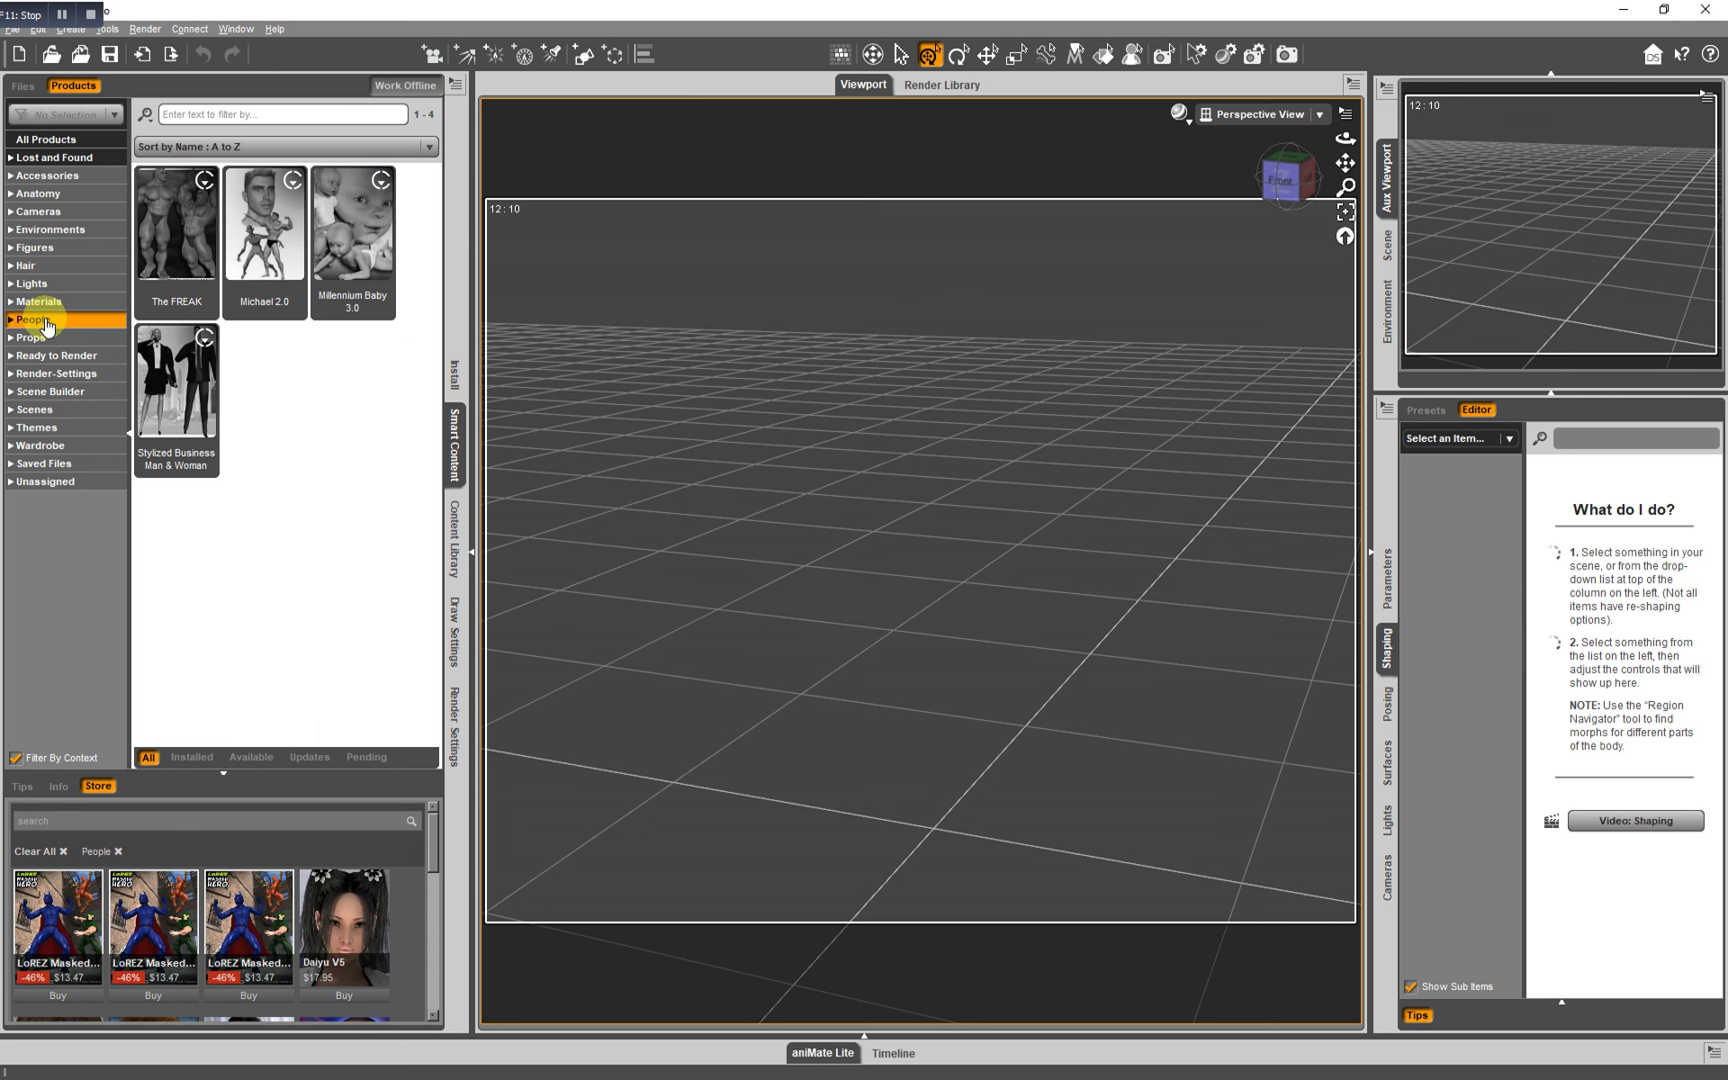
left_click(11, 319)
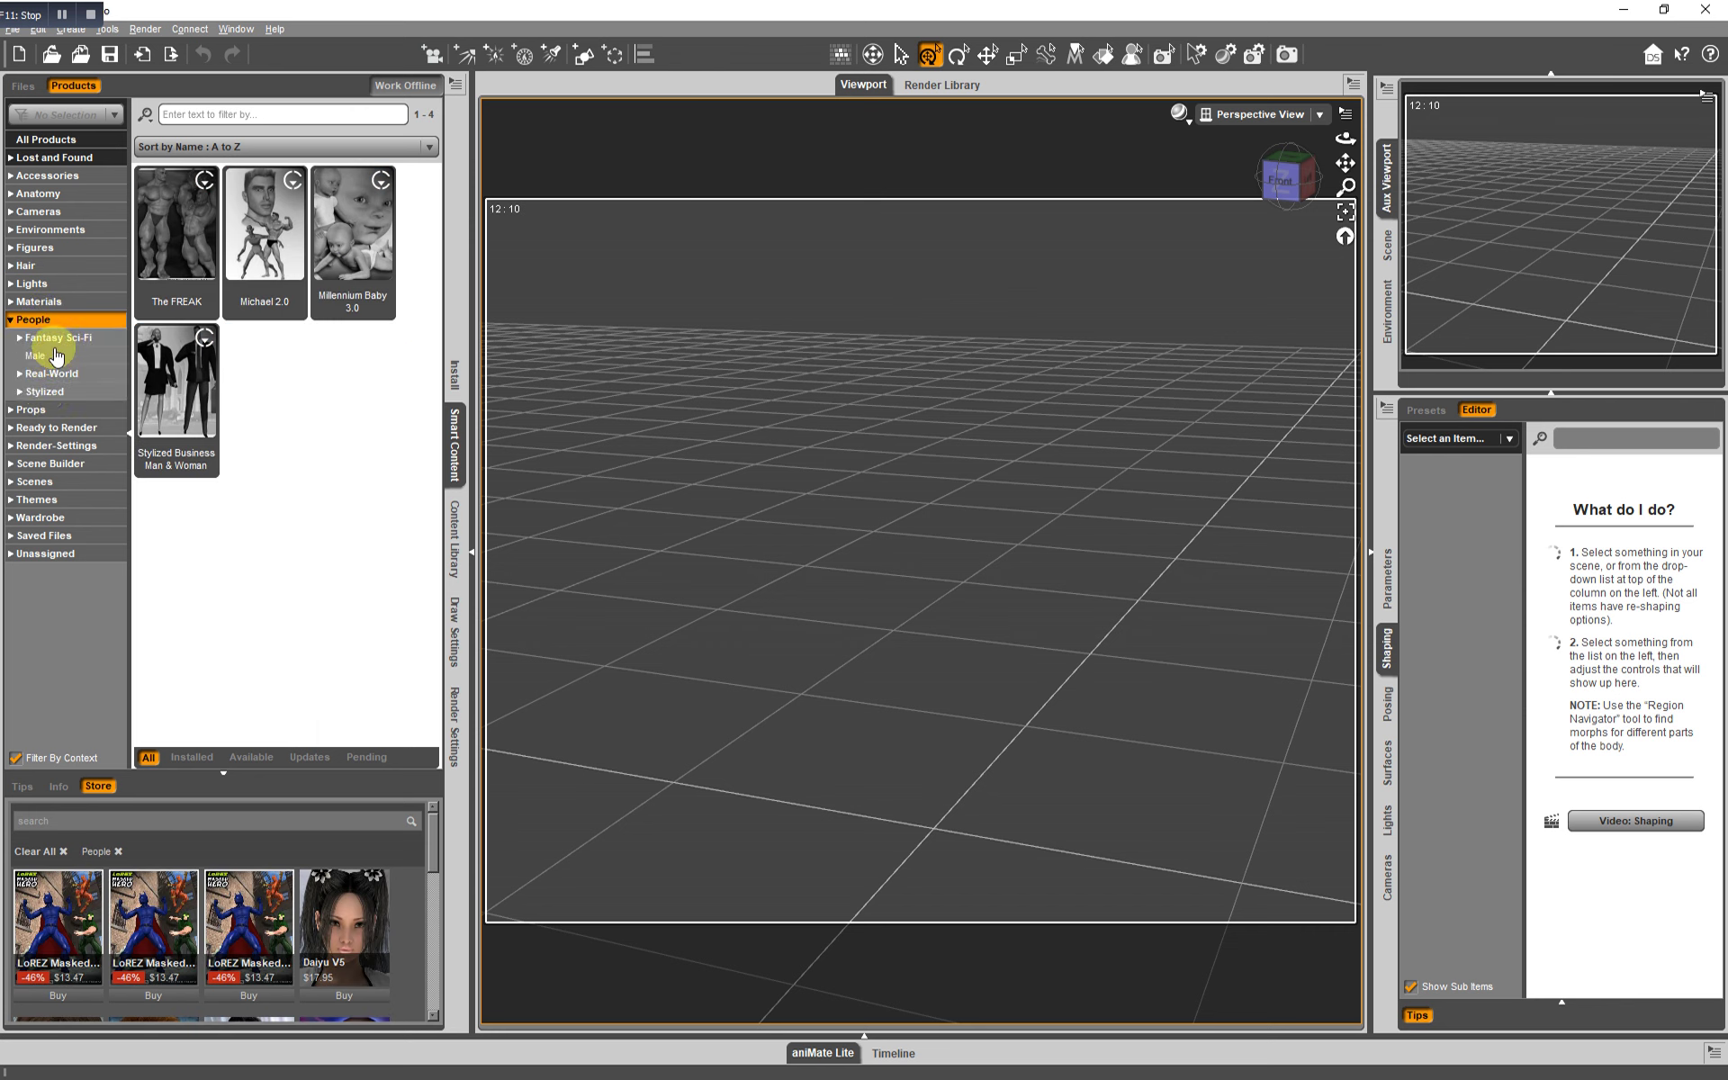
left_click(54, 338)
left_click(50, 372)
left_click(43, 393)
left_click(19, 392)
left_click(45, 411)
left_click(11, 320)
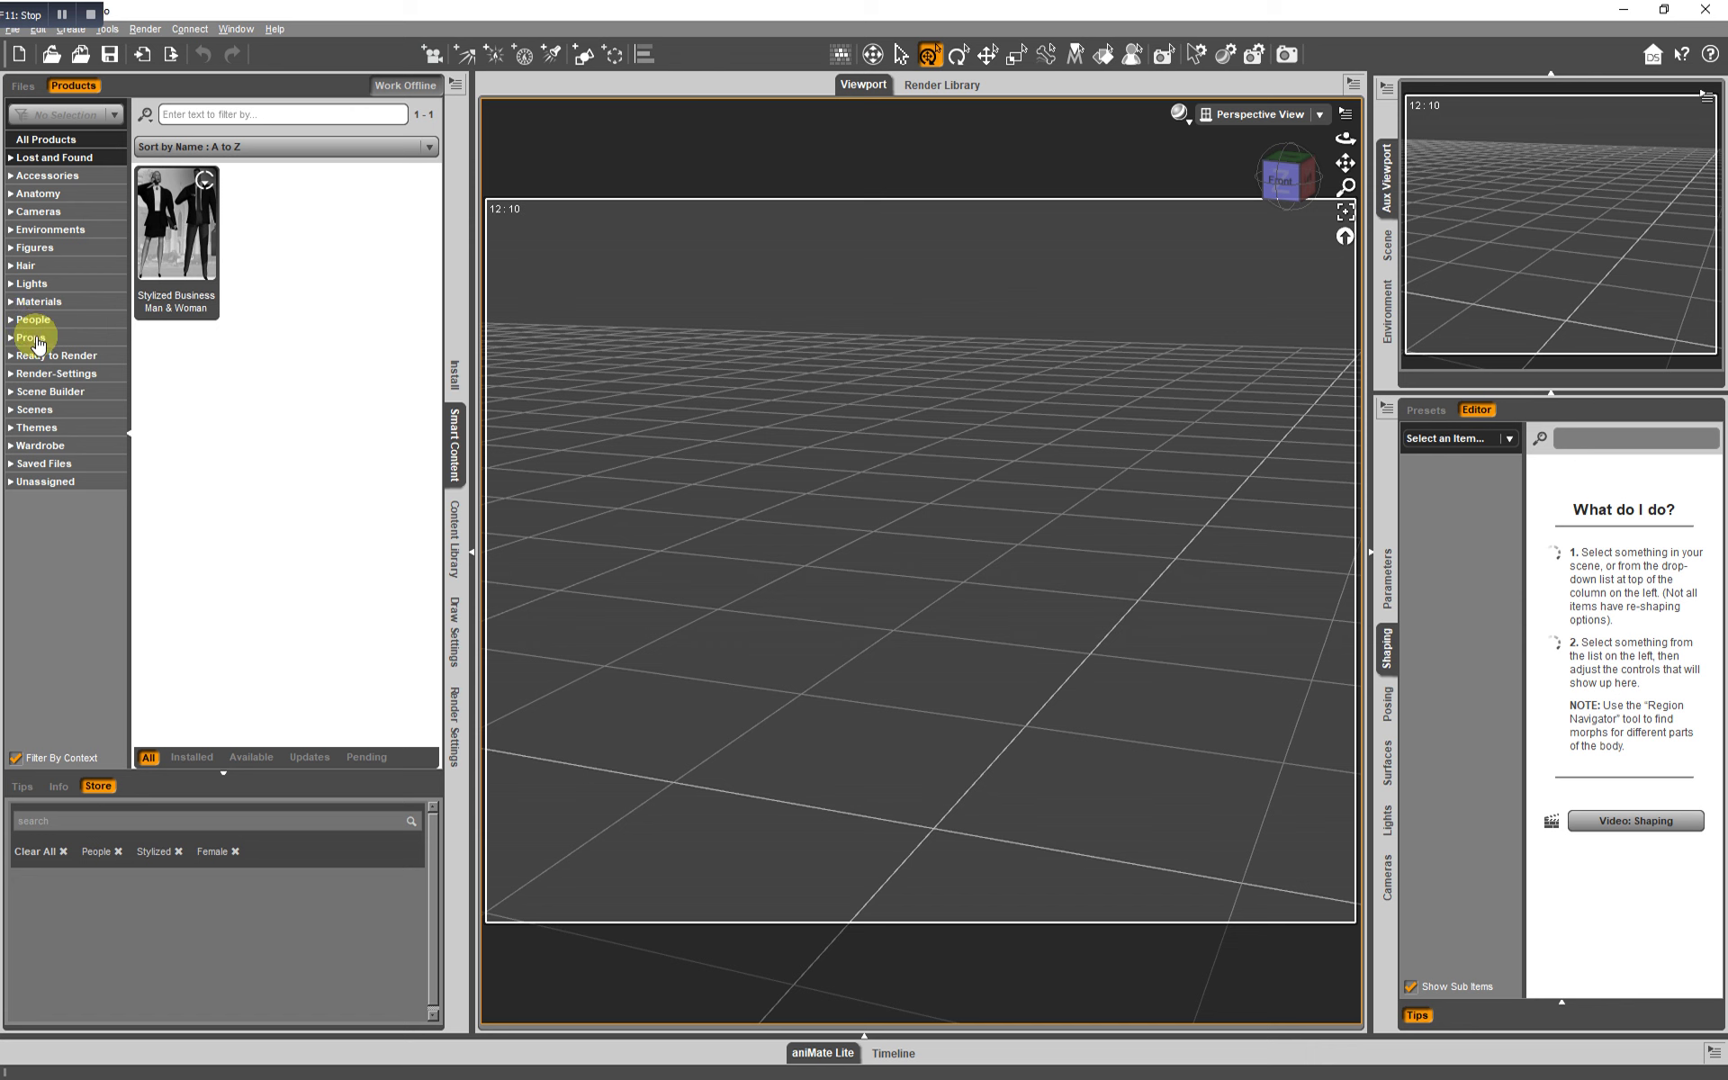
Step: Show the Props category products, briefly expanding and collapsing its subcategories
left_click(32, 339)
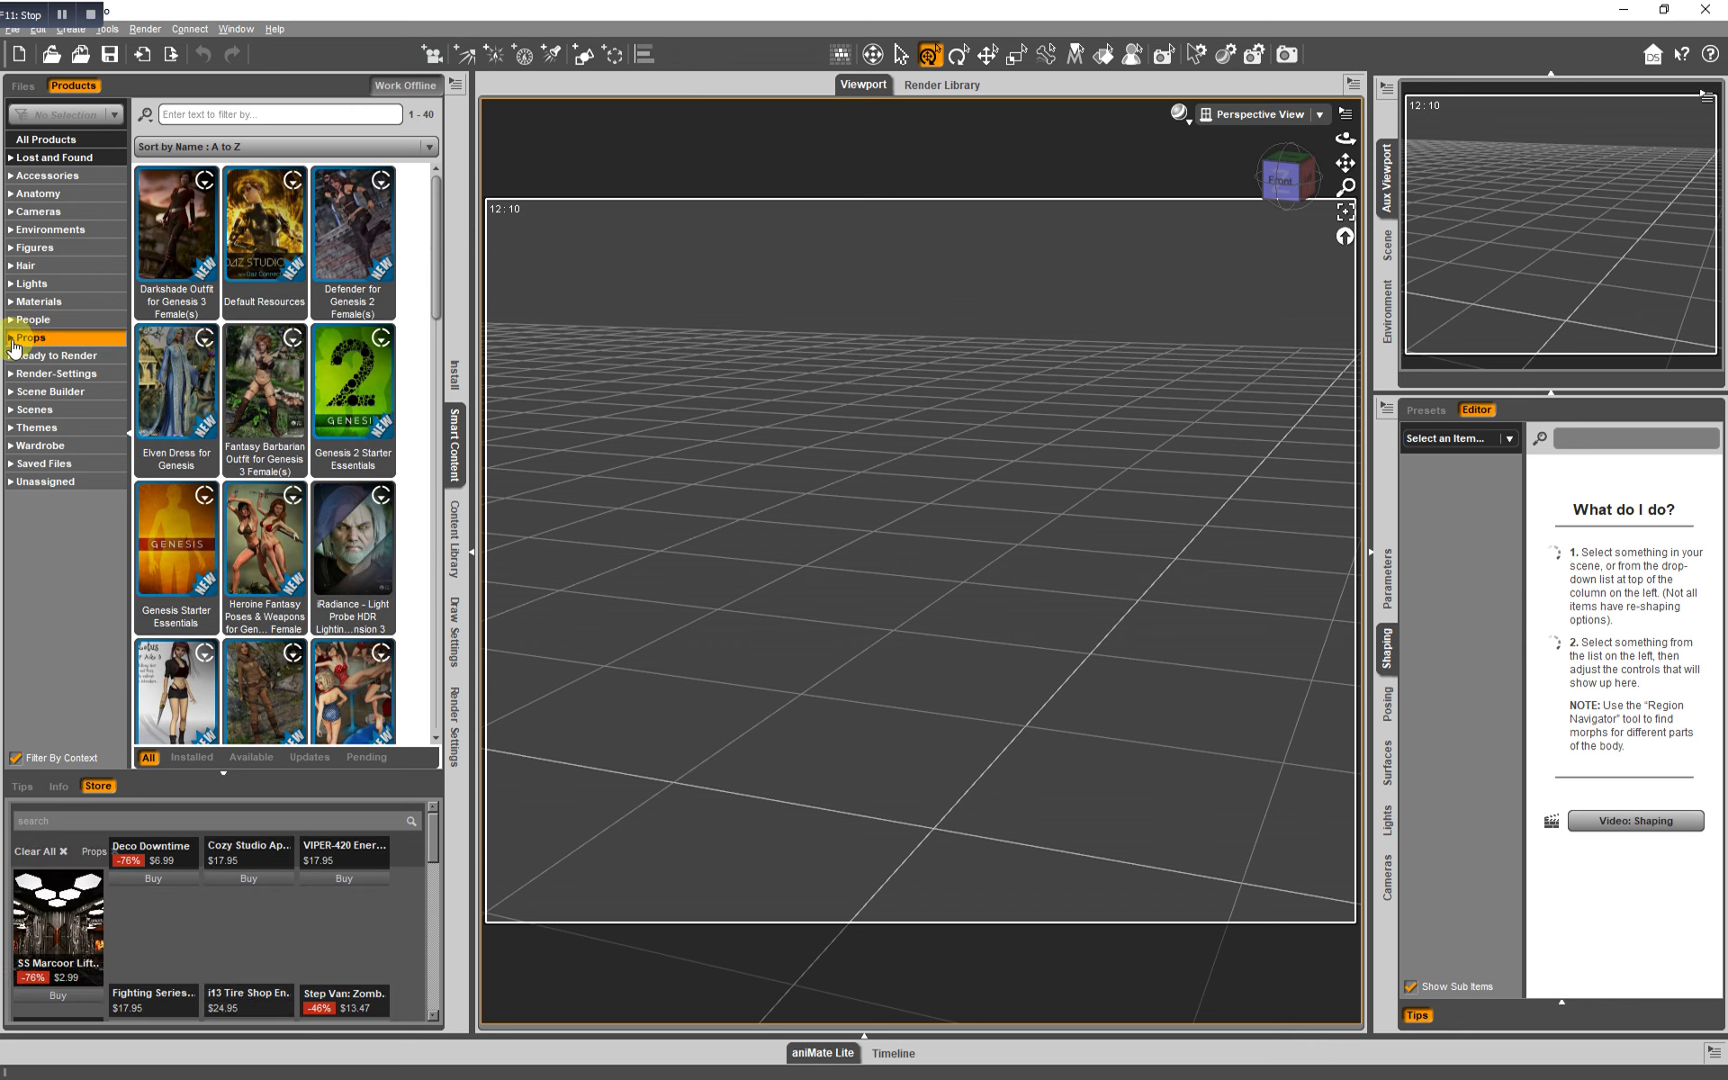
left_click(11, 340)
left_click(11, 342)
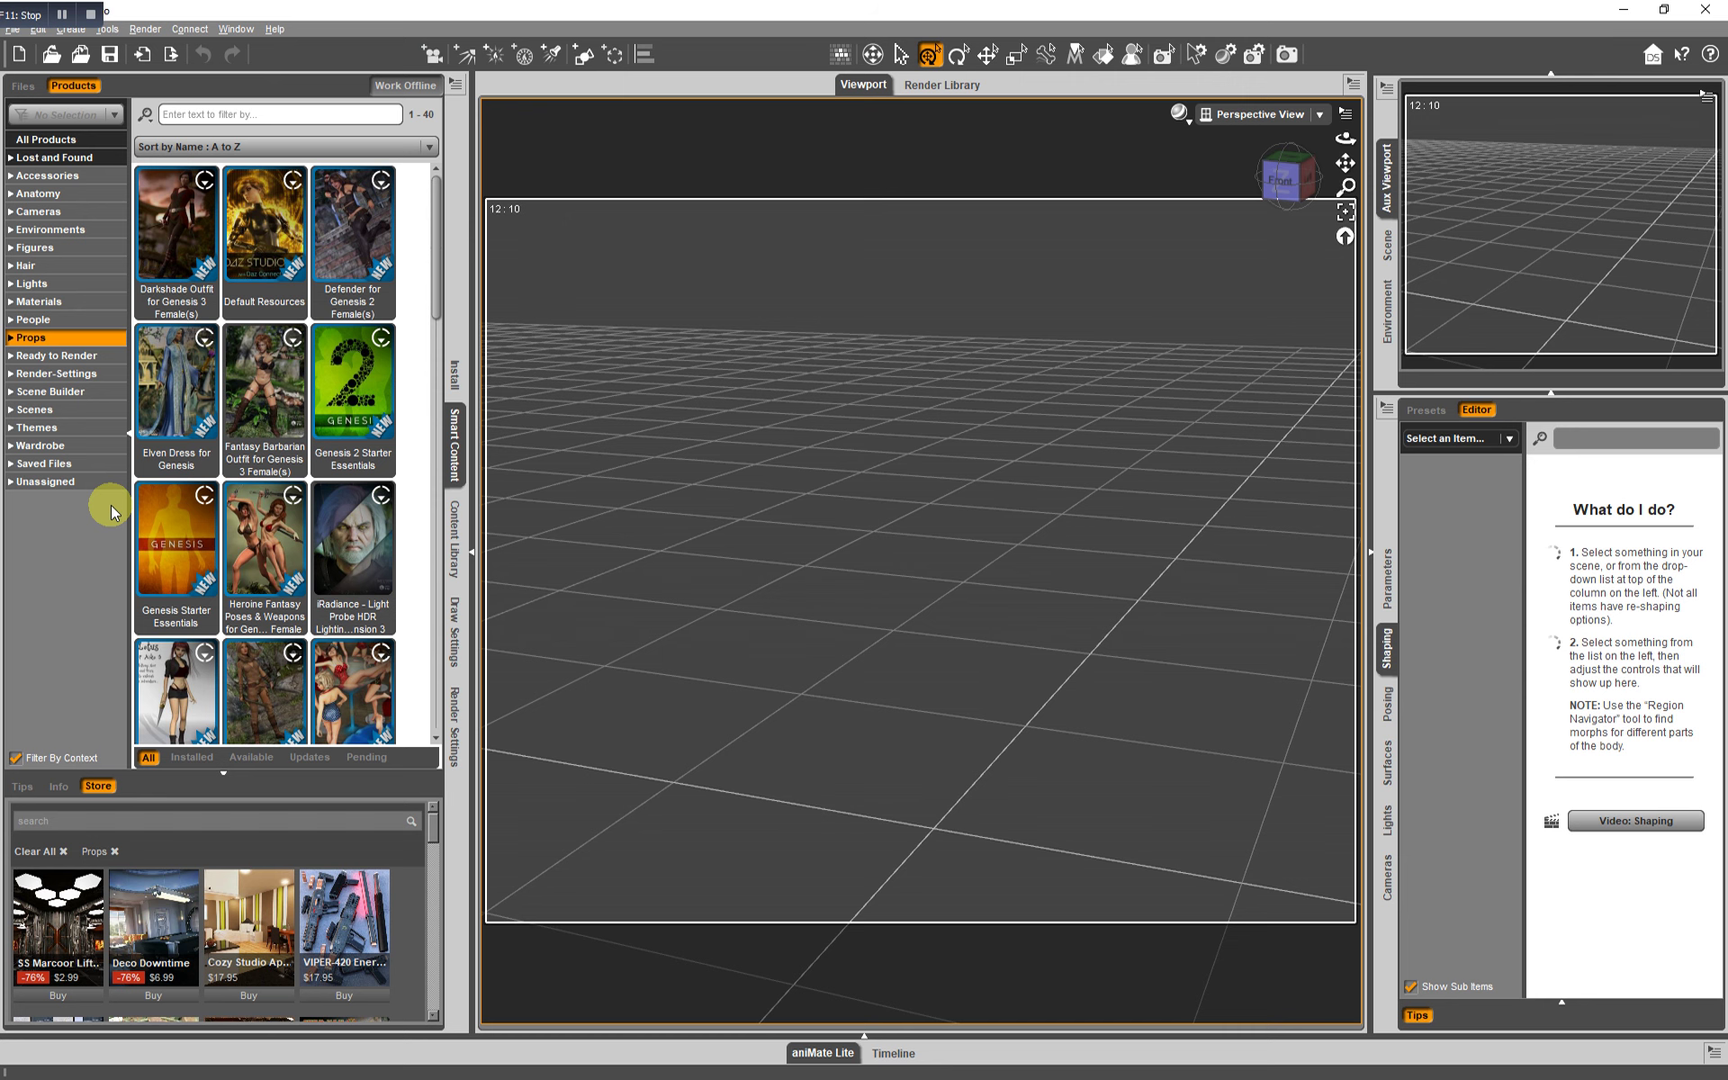
Step: Switch to the Content Library tree, widen it, and expand My DAZ 3D Library under DAZ Studio Formats
left_click(455, 537)
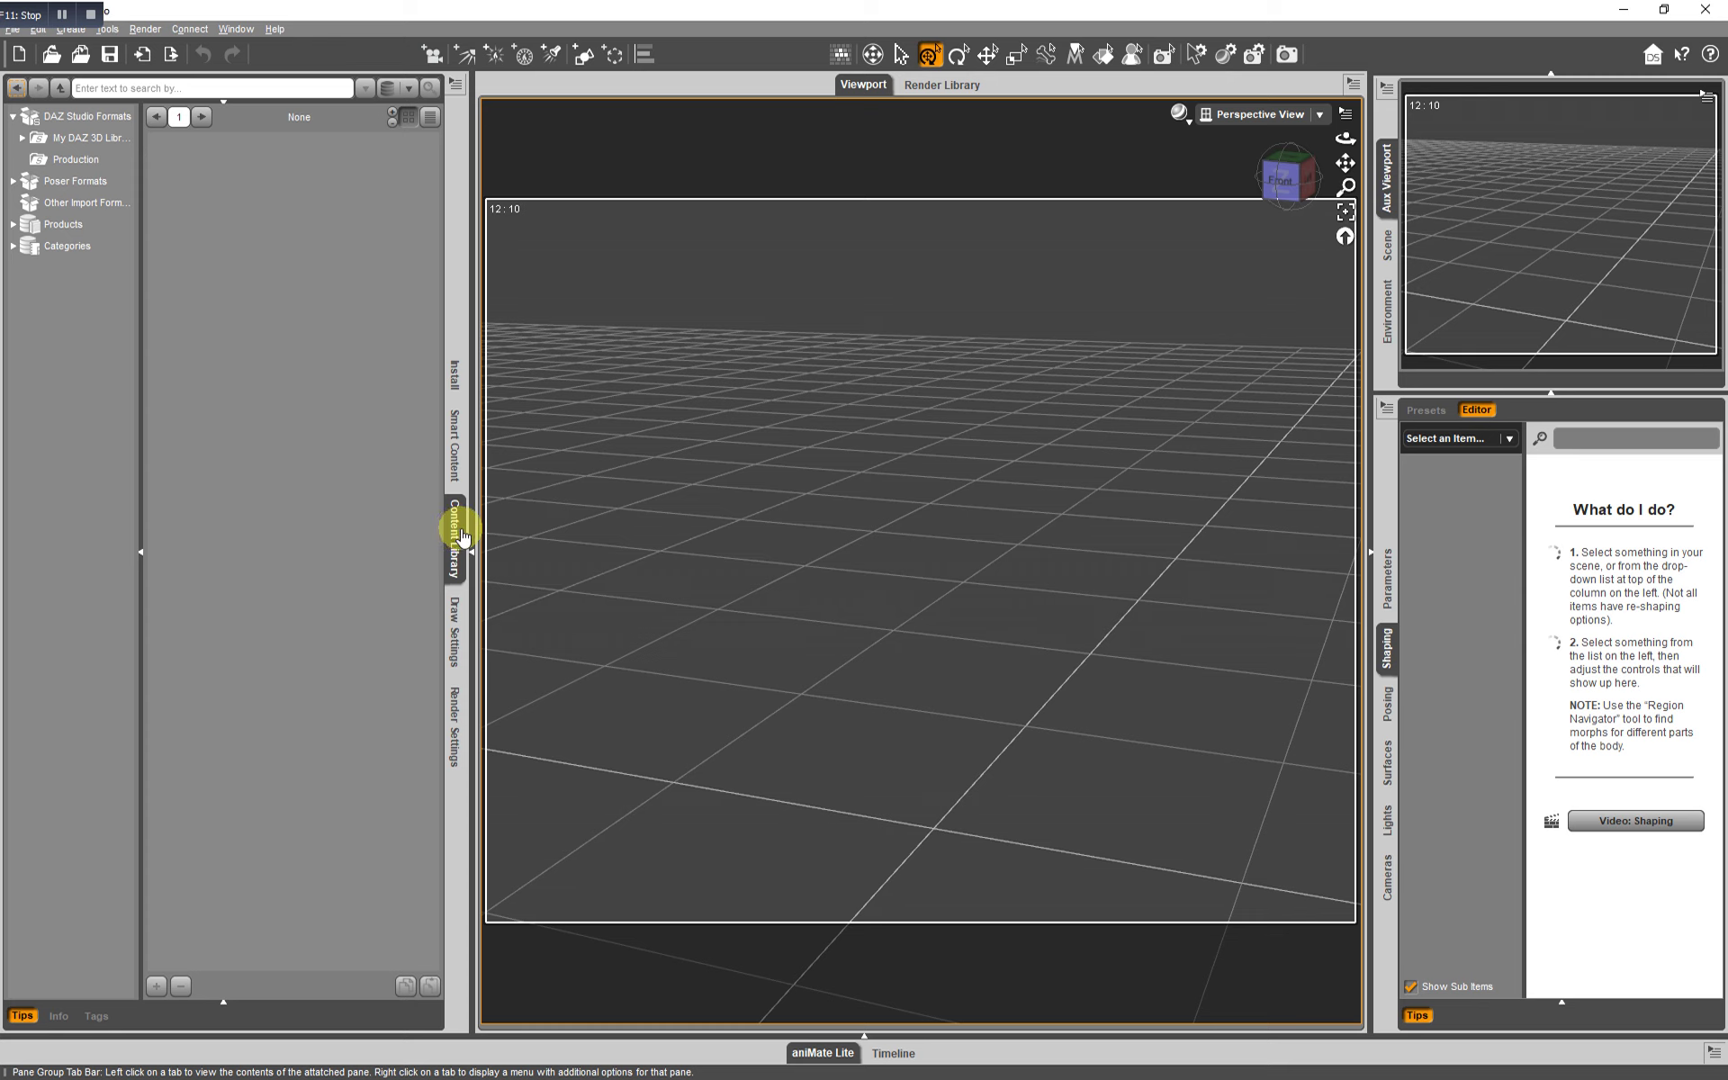
left_click_drag(142, 290, 197, 286)
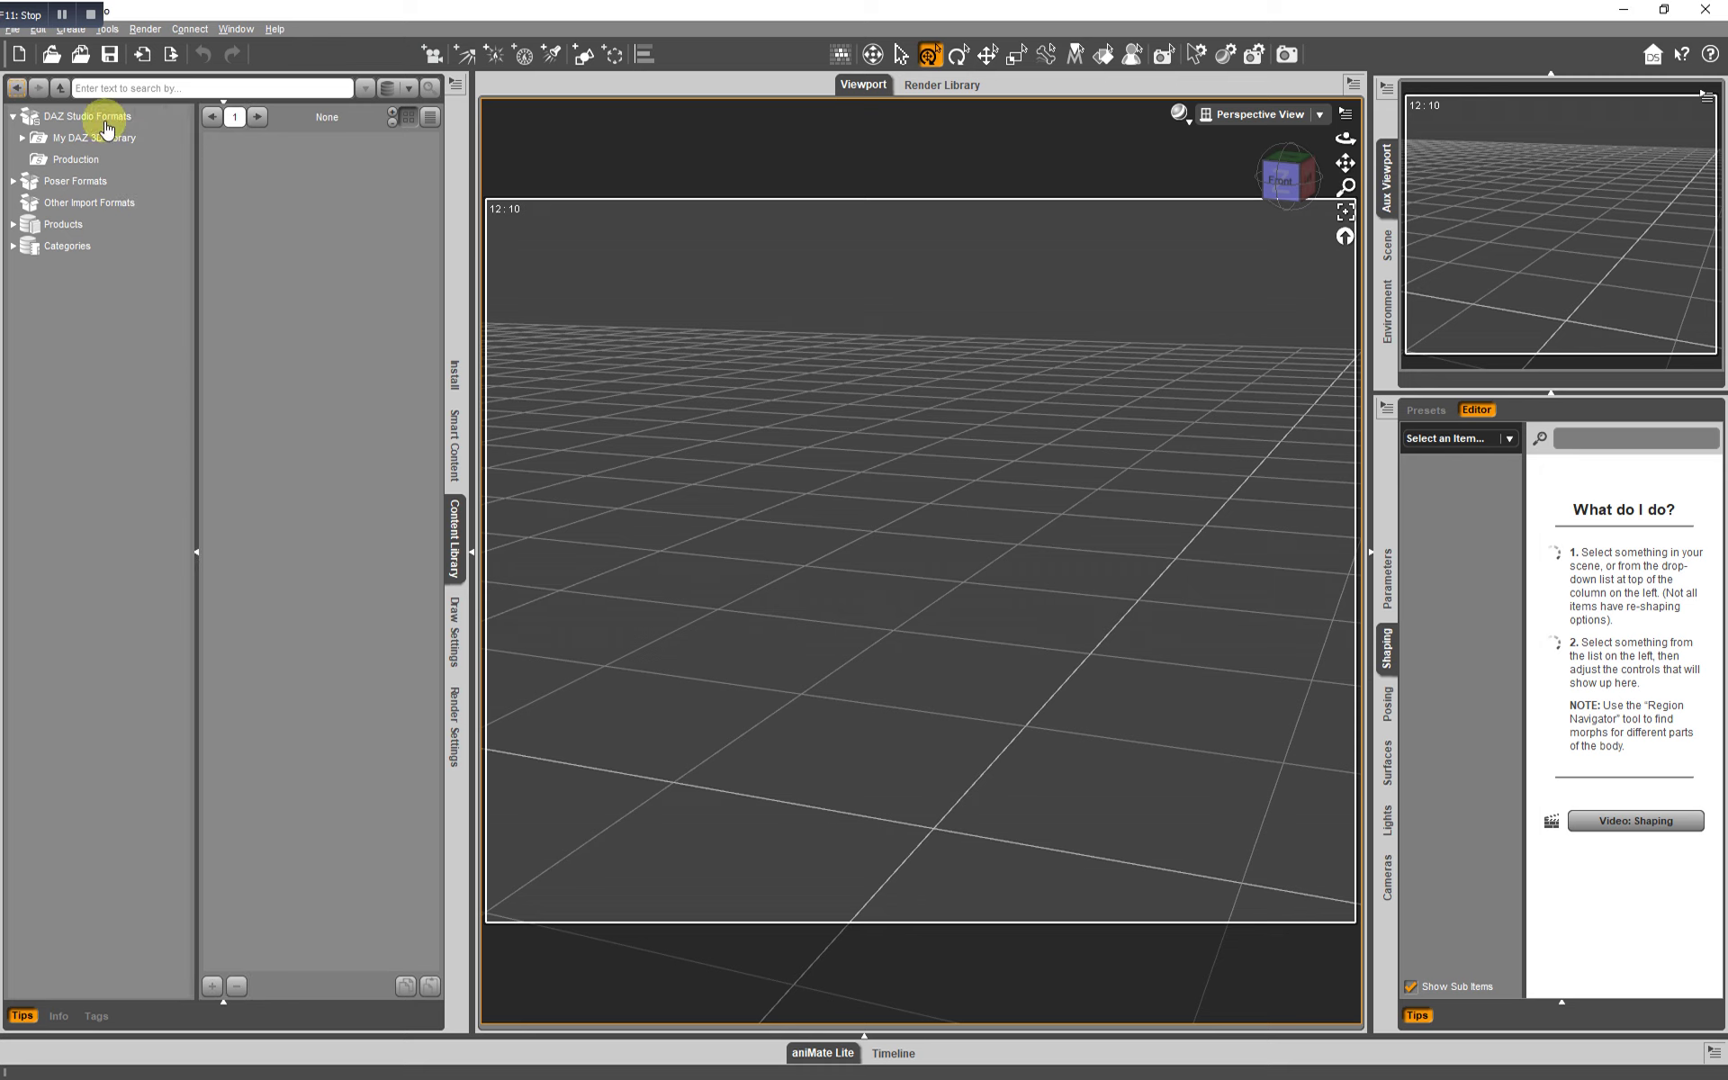
left_click(12, 116)
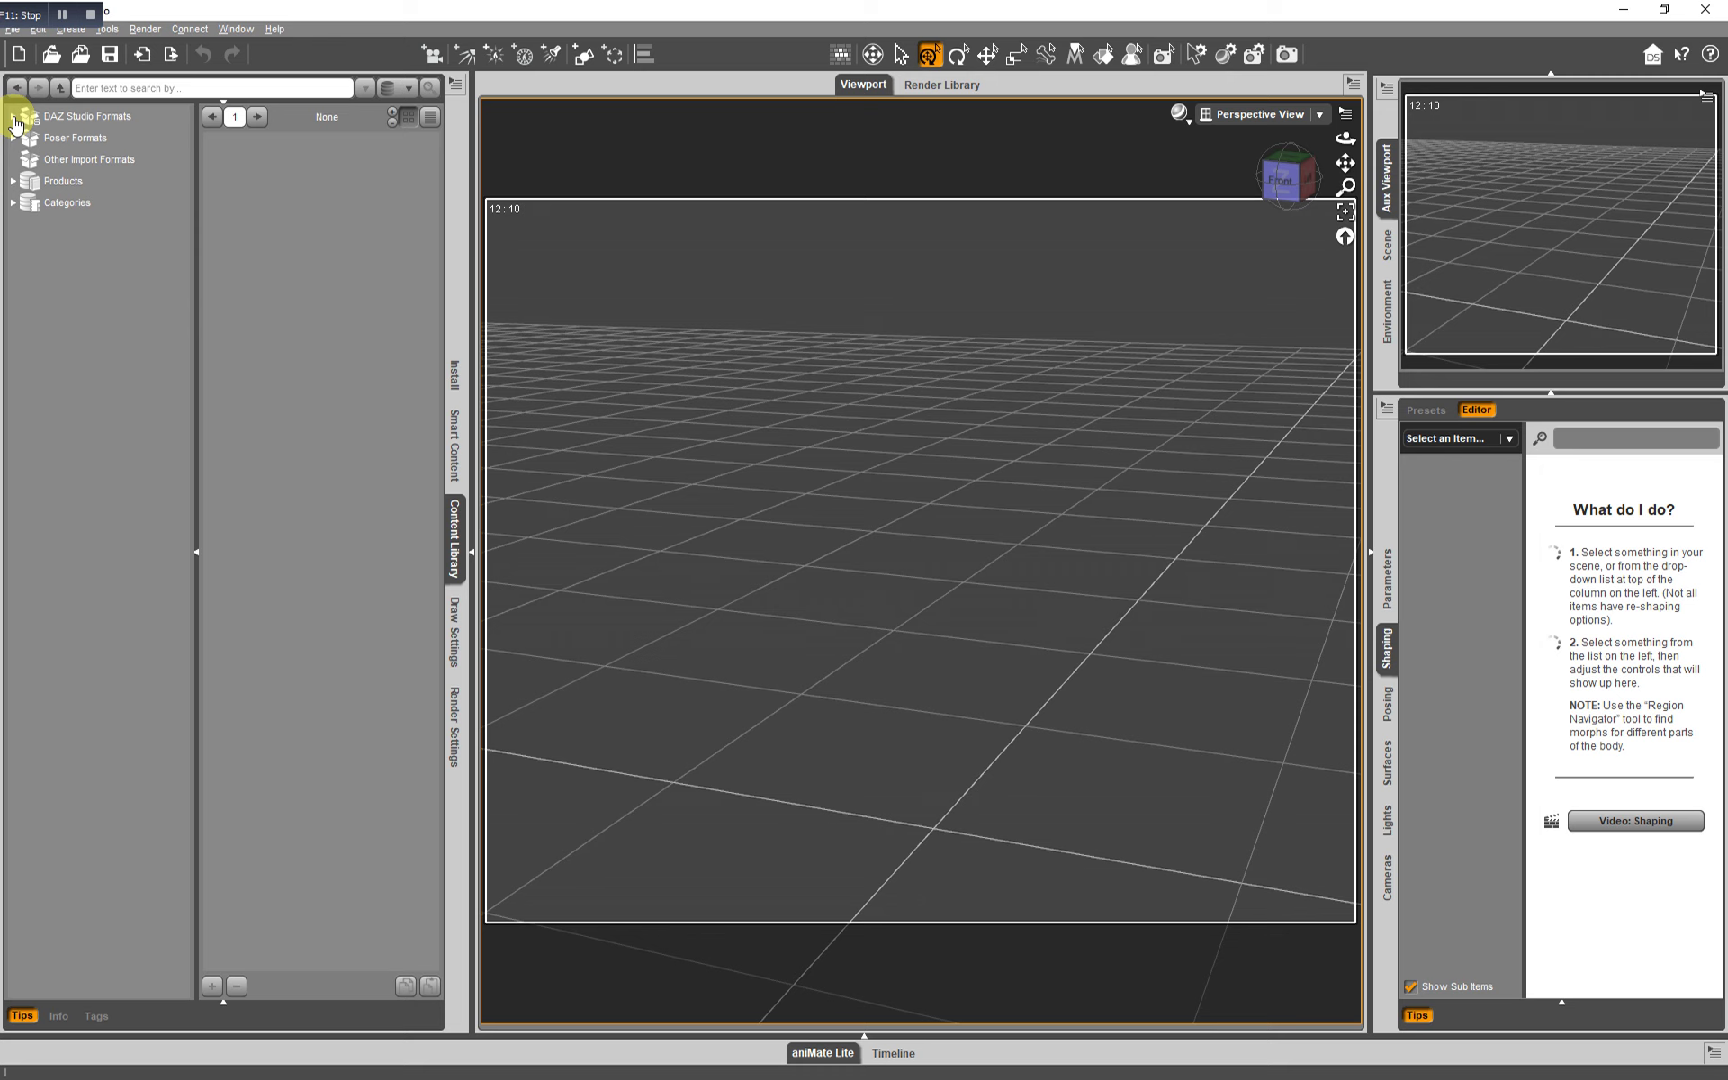
left_click(103, 118)
left_click(12, 117)
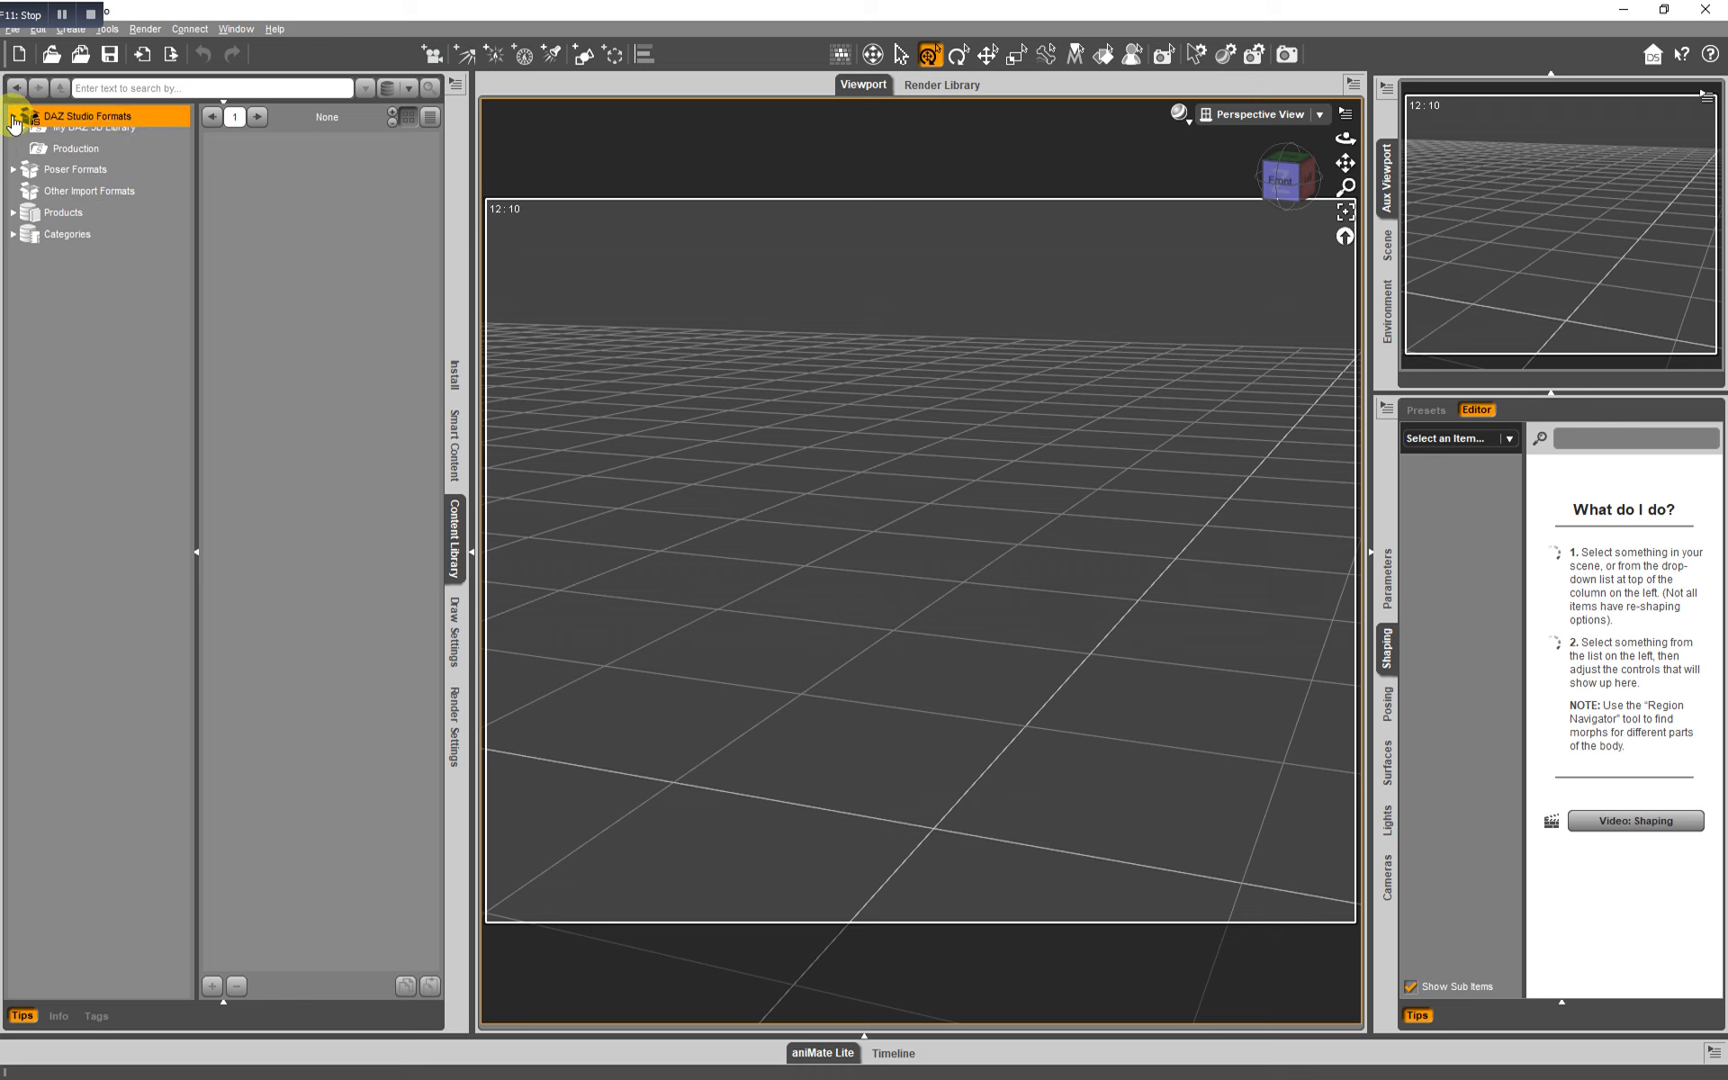
left_click(104, 140)
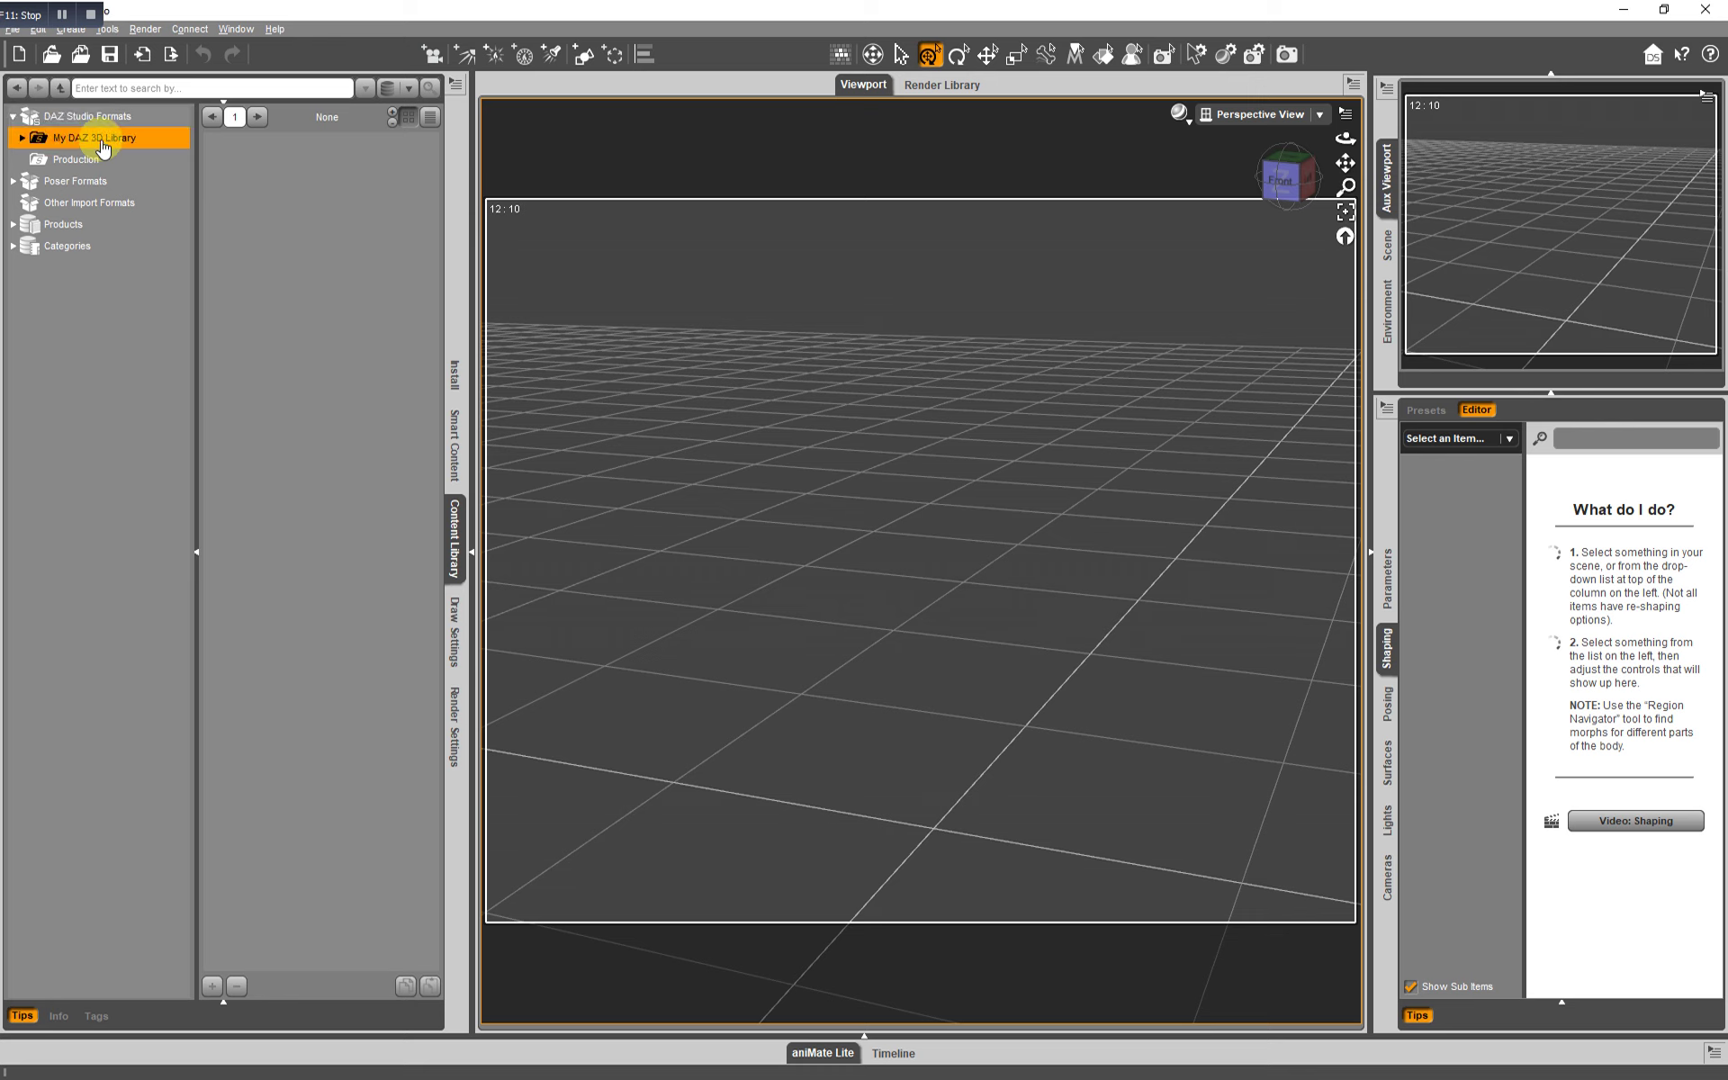
left_click(21, 140)
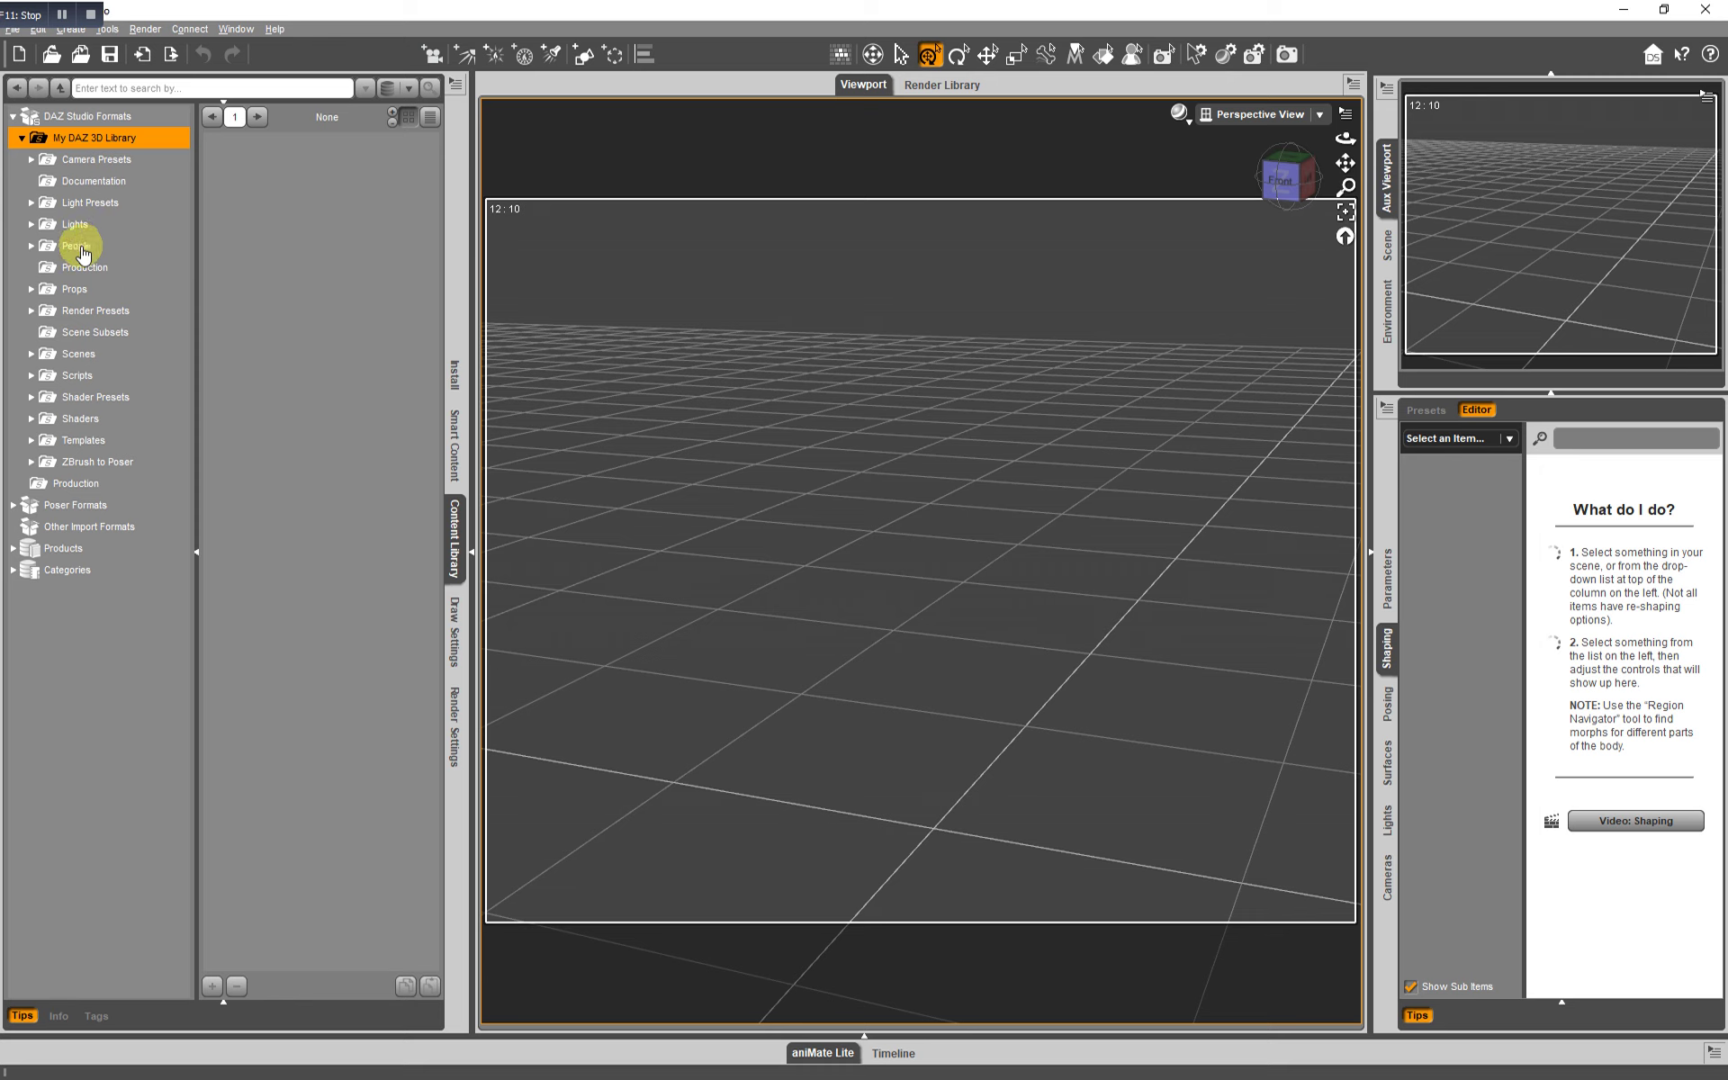
left_click(79, 246)
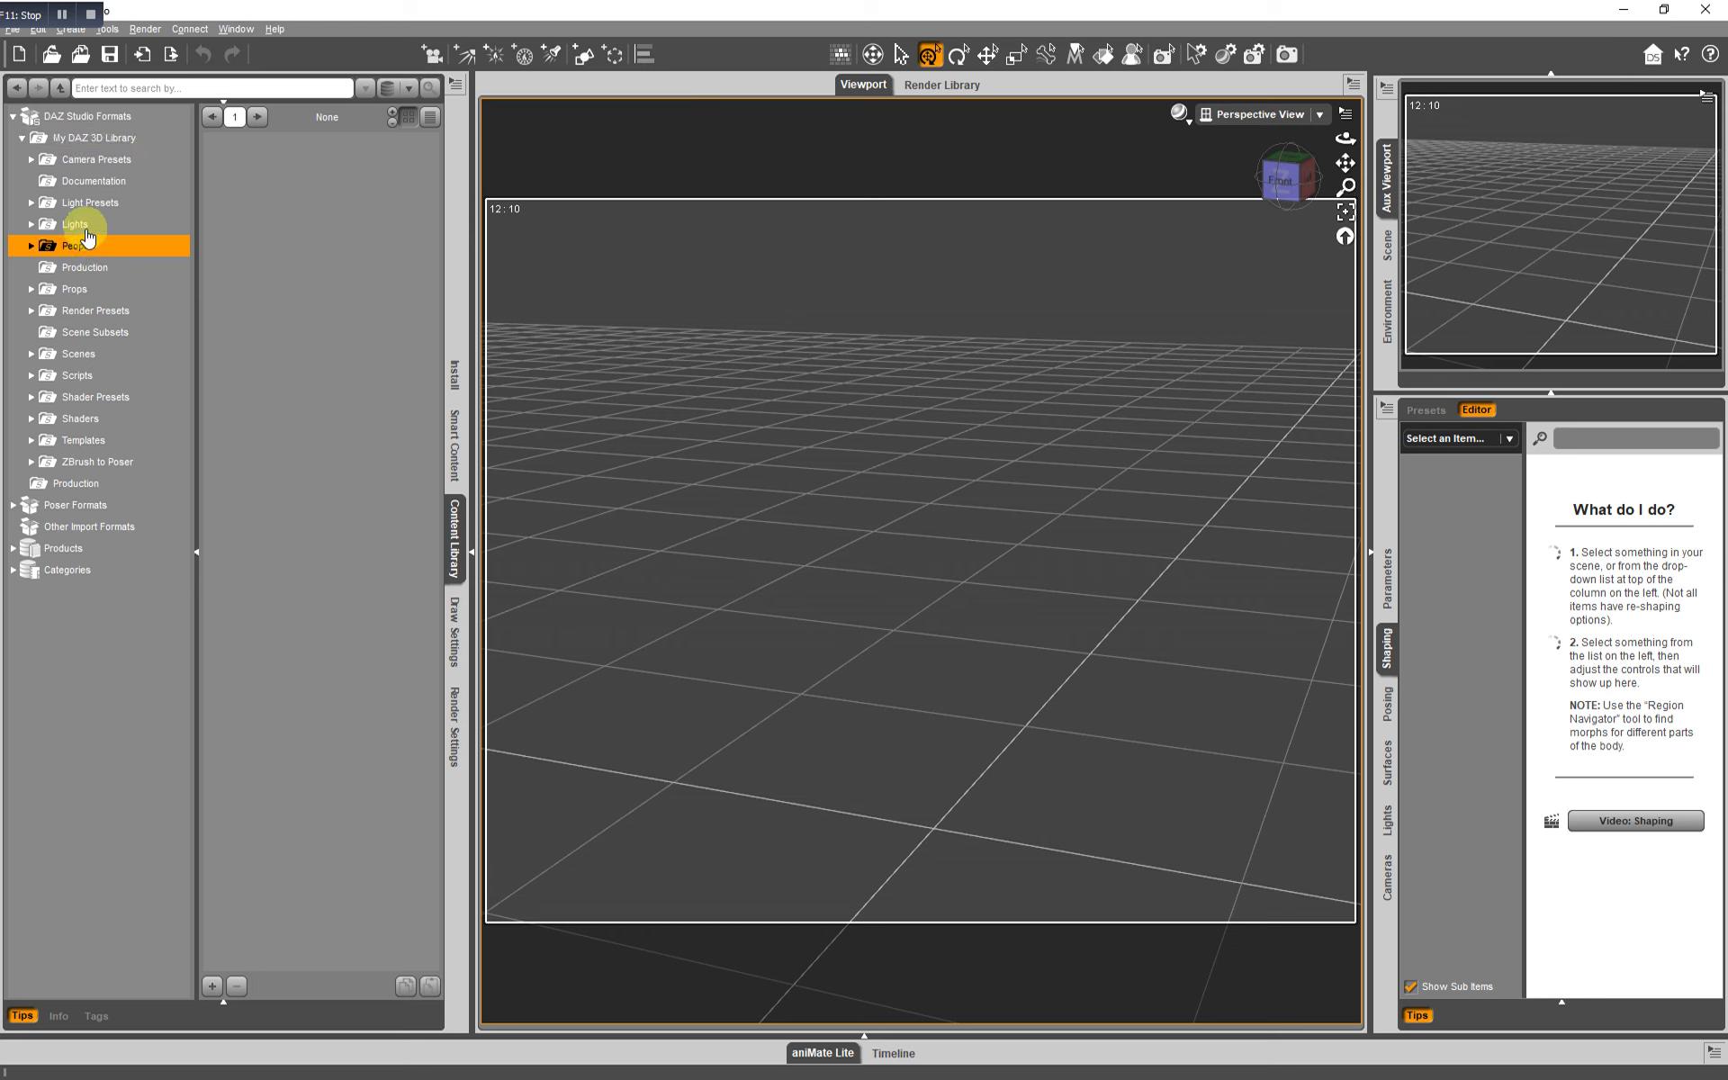
left_click(79, 202)
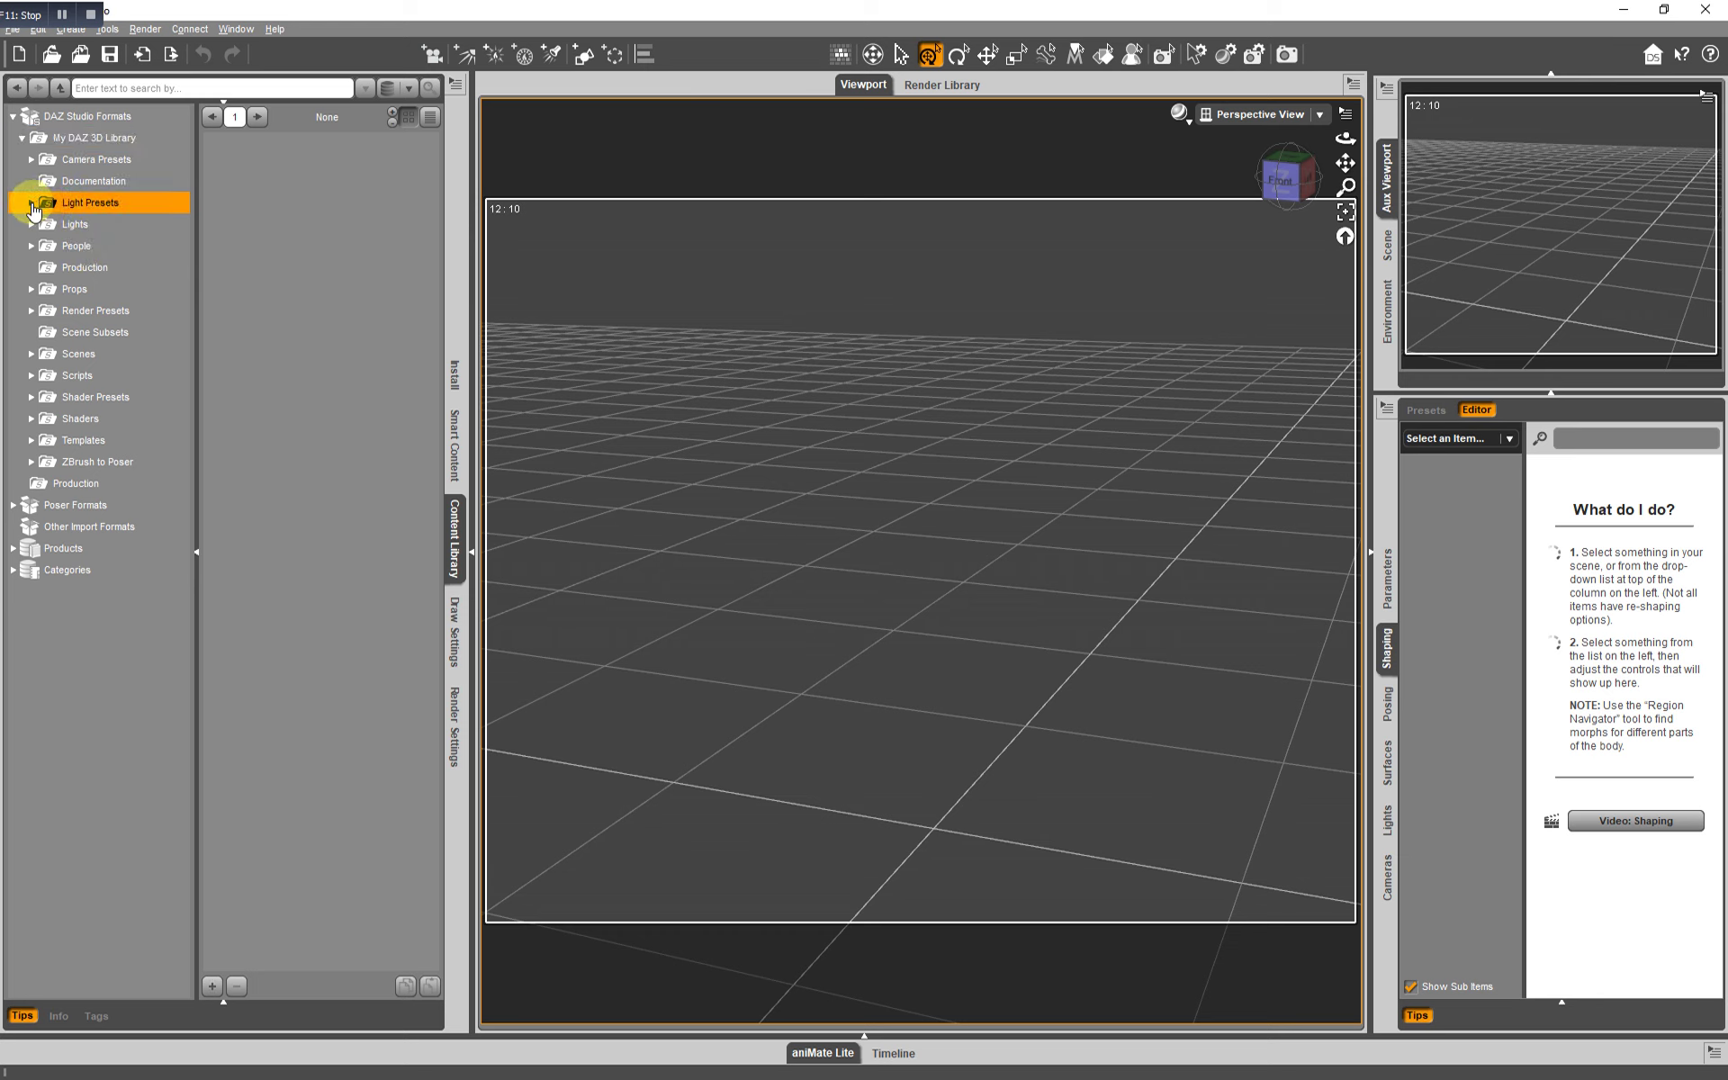
left_click(30, 205)
left_click(79, 247)
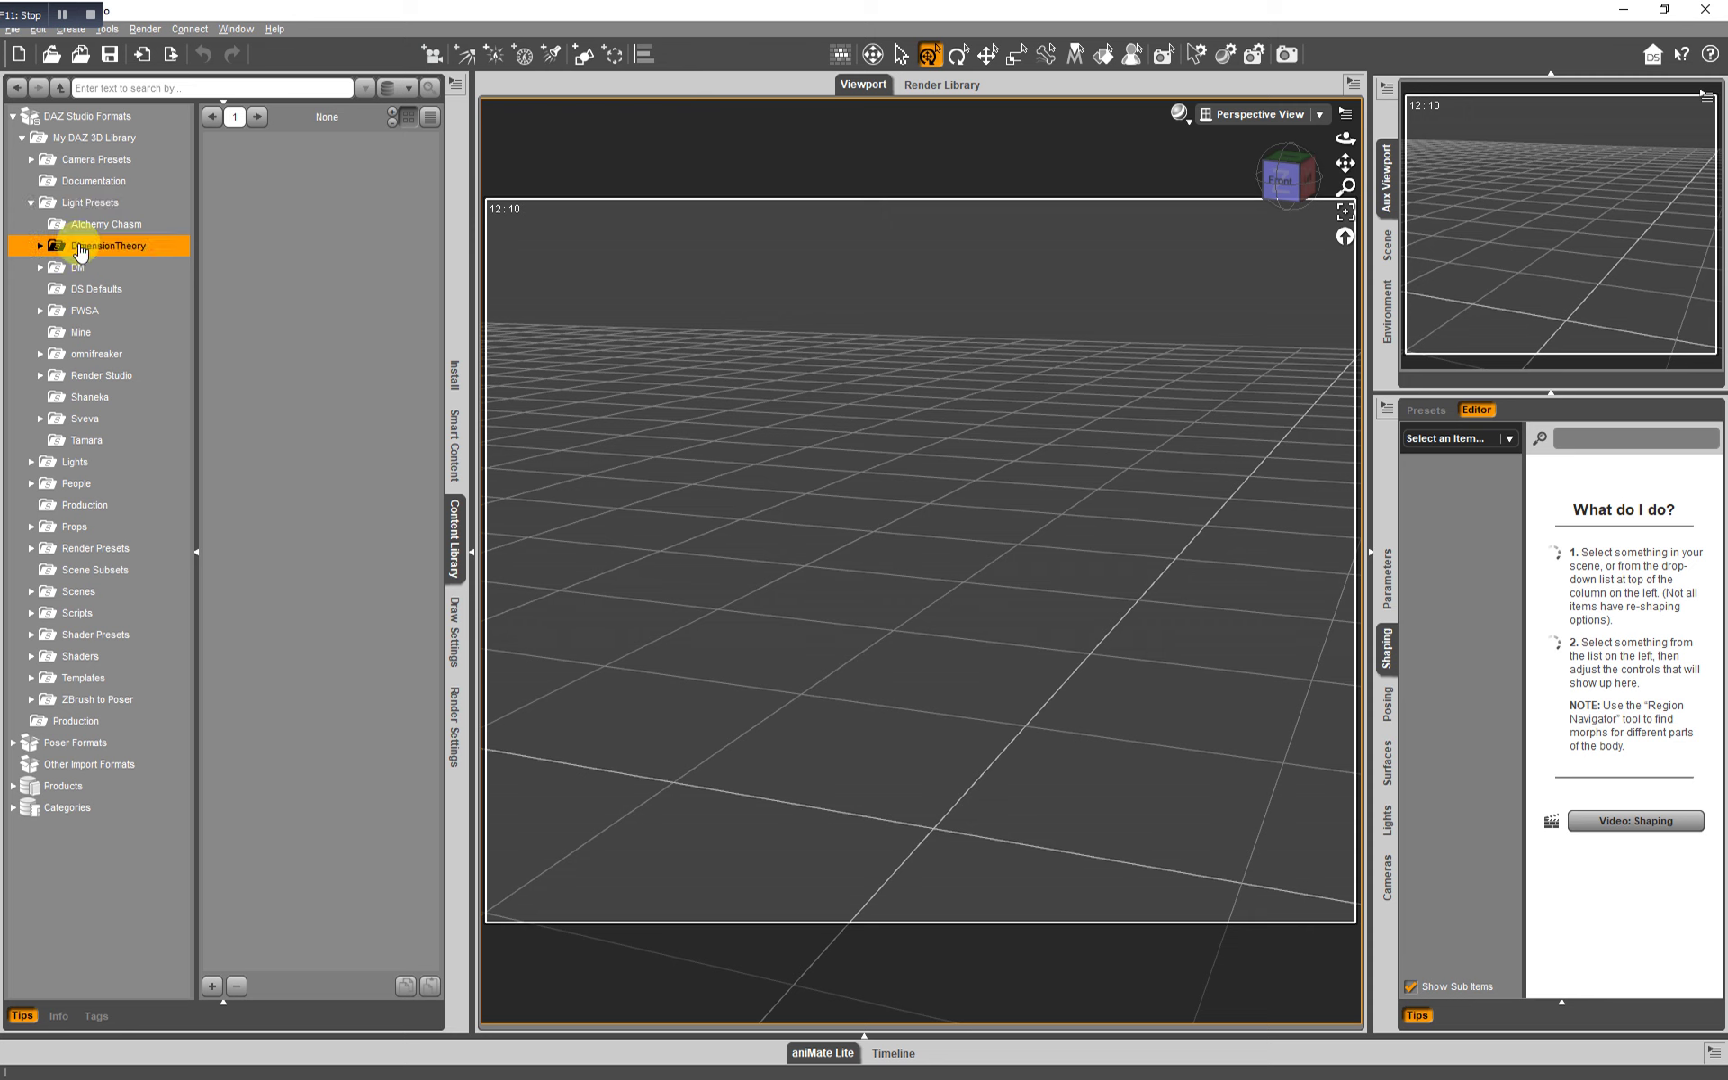
left_click(40, 246)
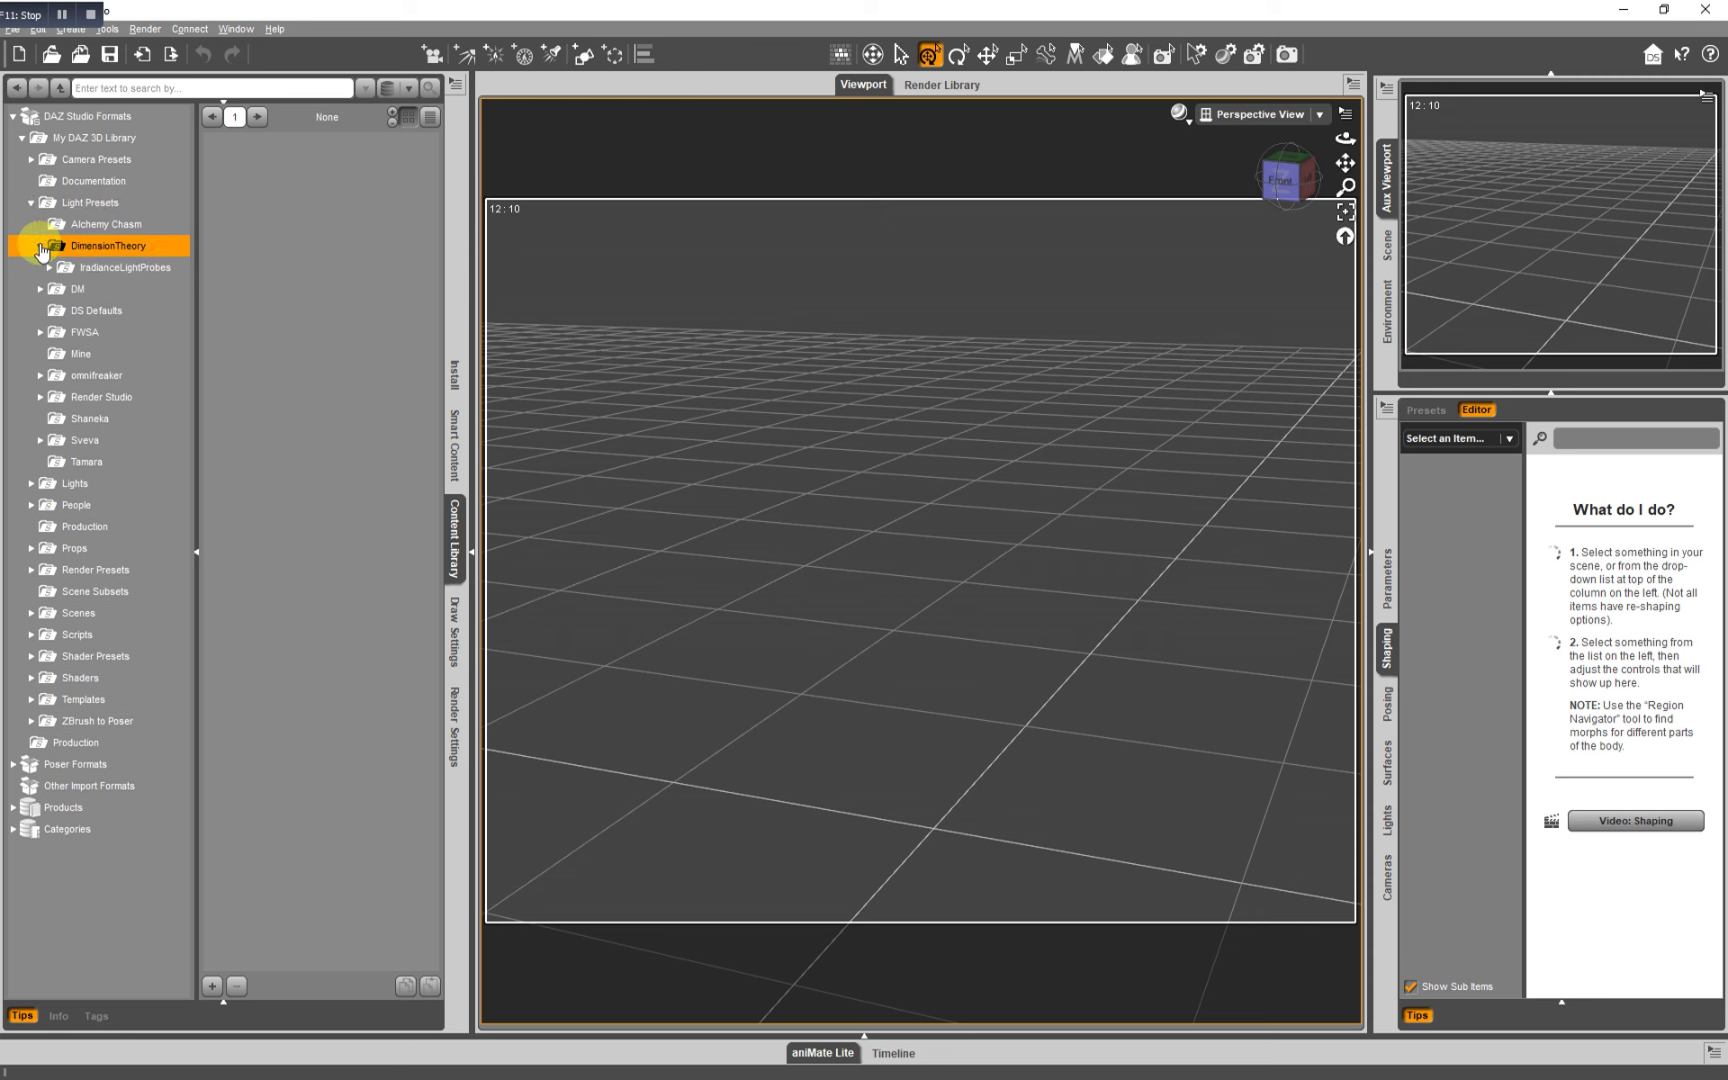
left_click(41, 246)
left_click(40, 247)
left_click(88, 268)
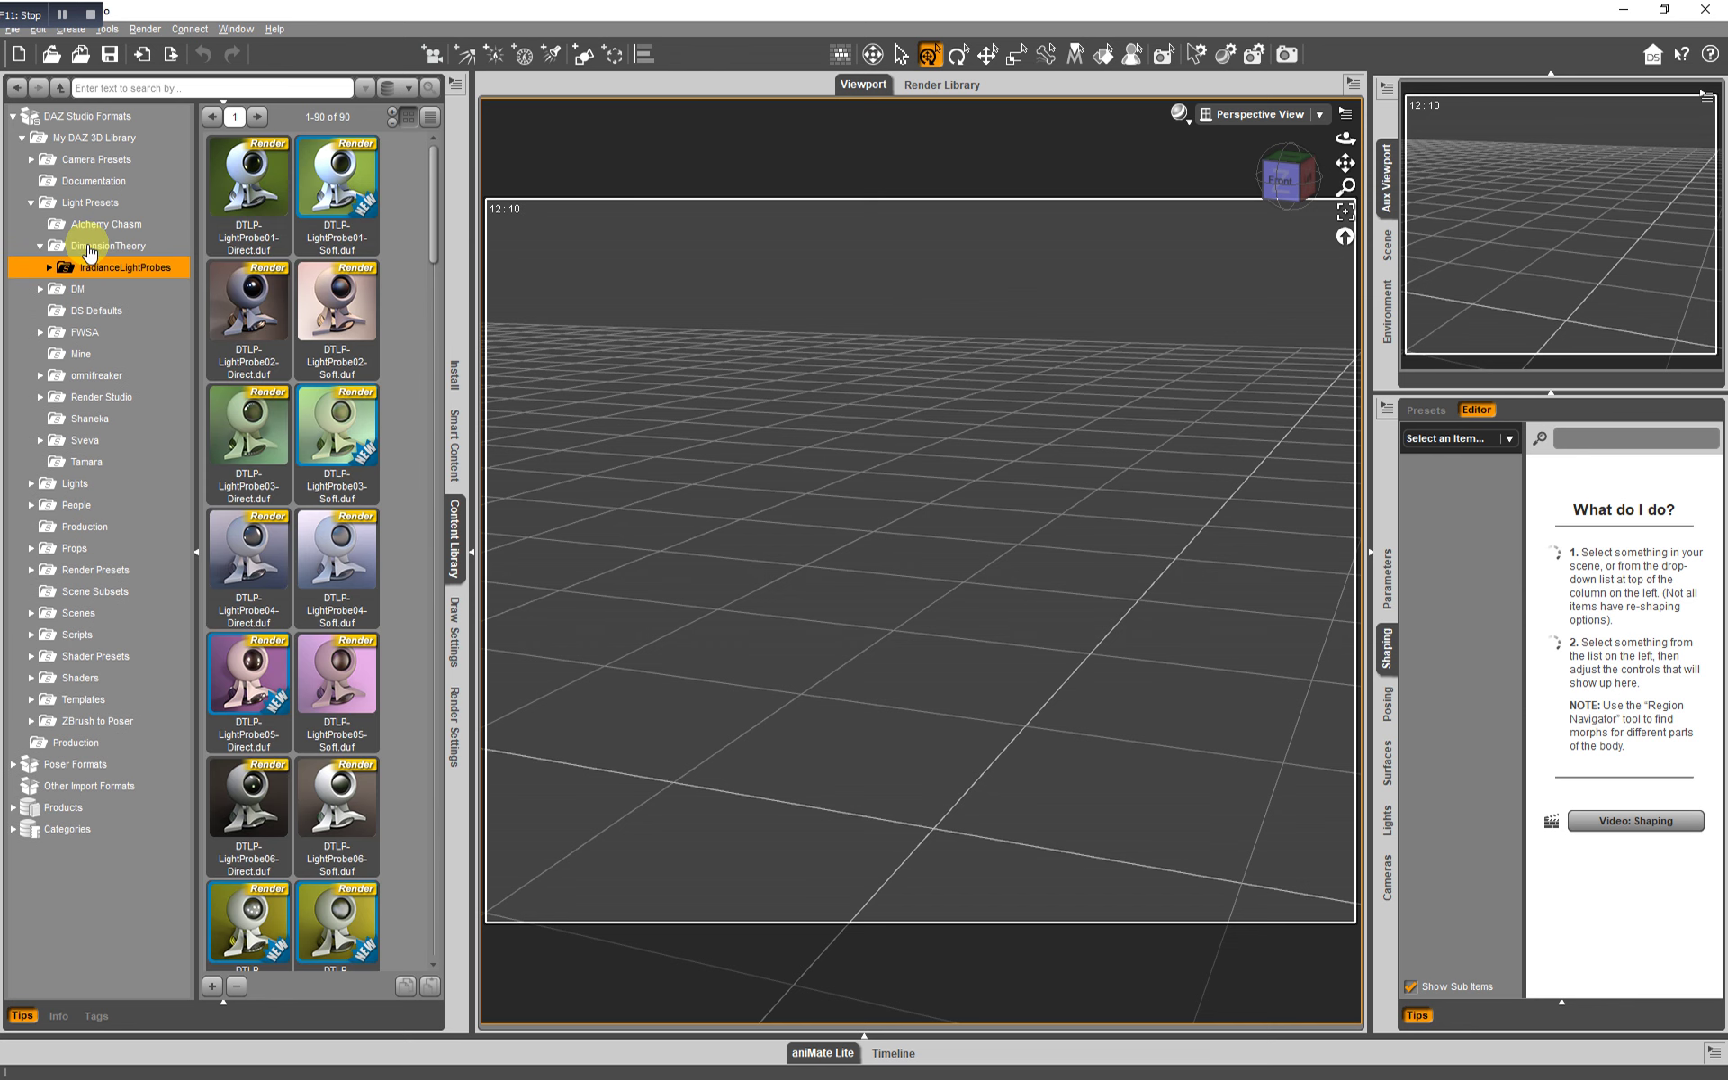
left_click(41, 247)
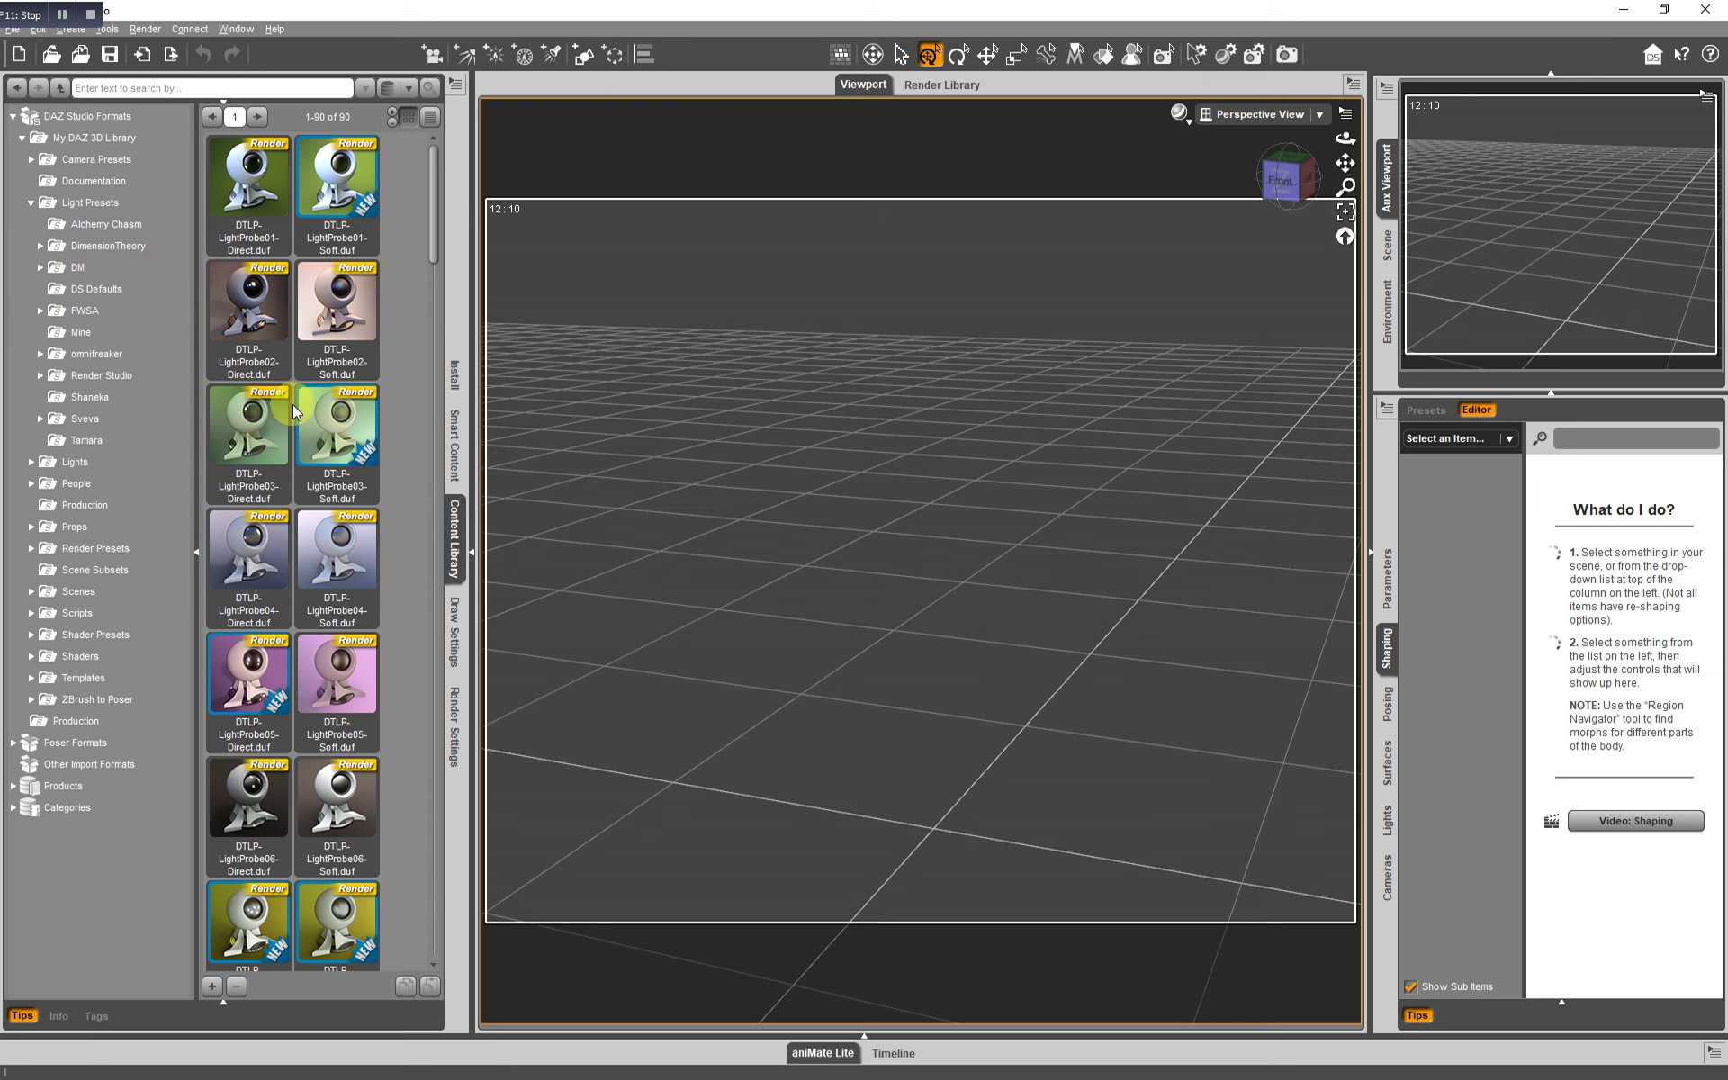
left_click(32, 203)
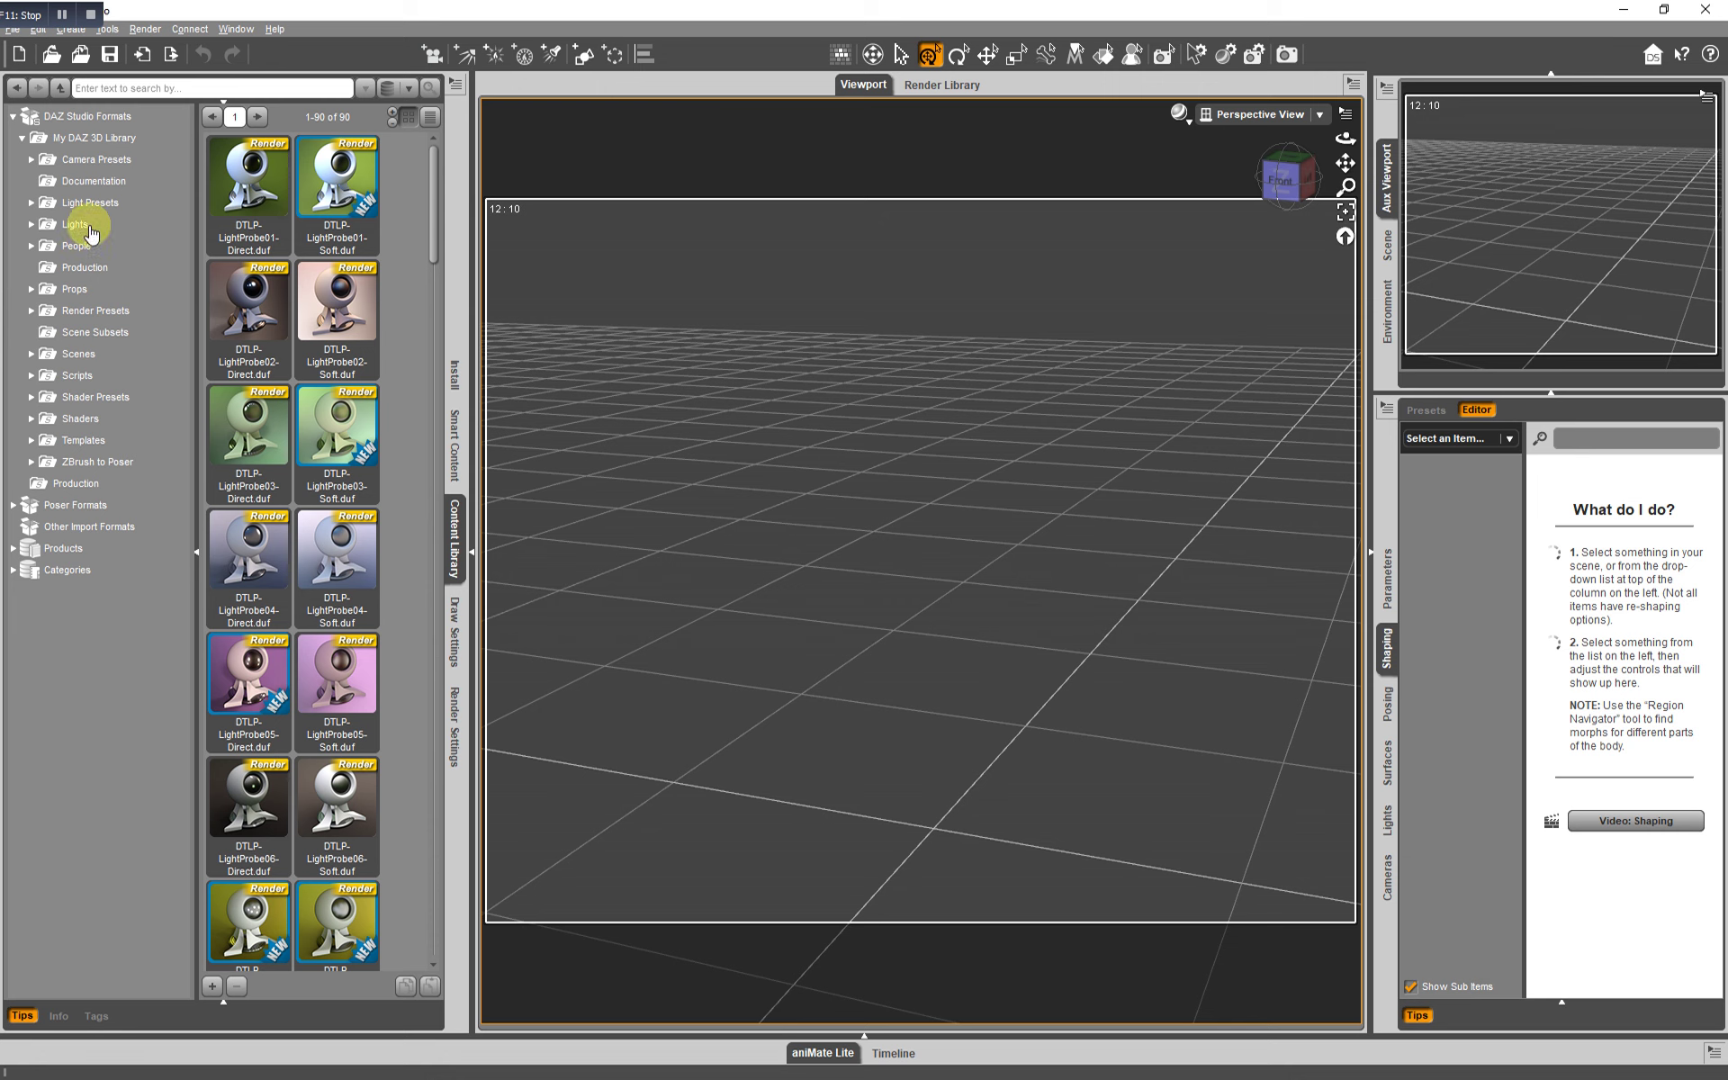
left_click(79, 224)
left_click(32, 224)
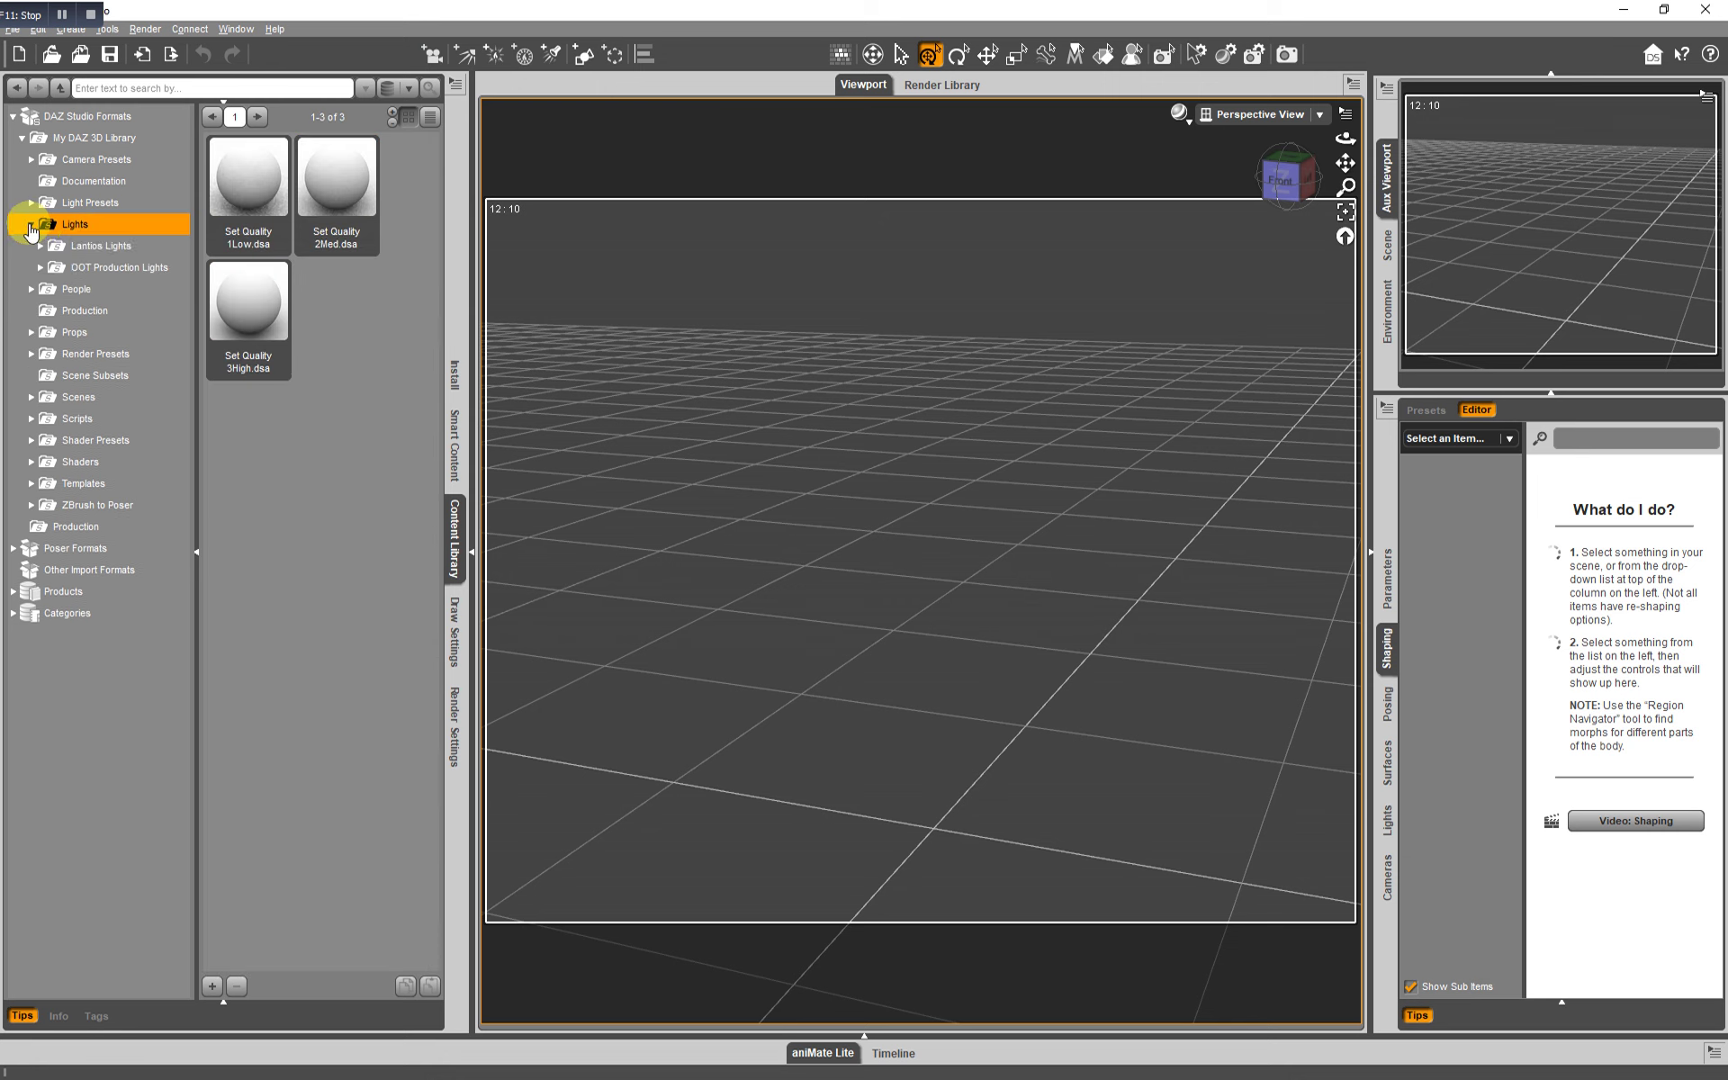
left_click(31, 226)
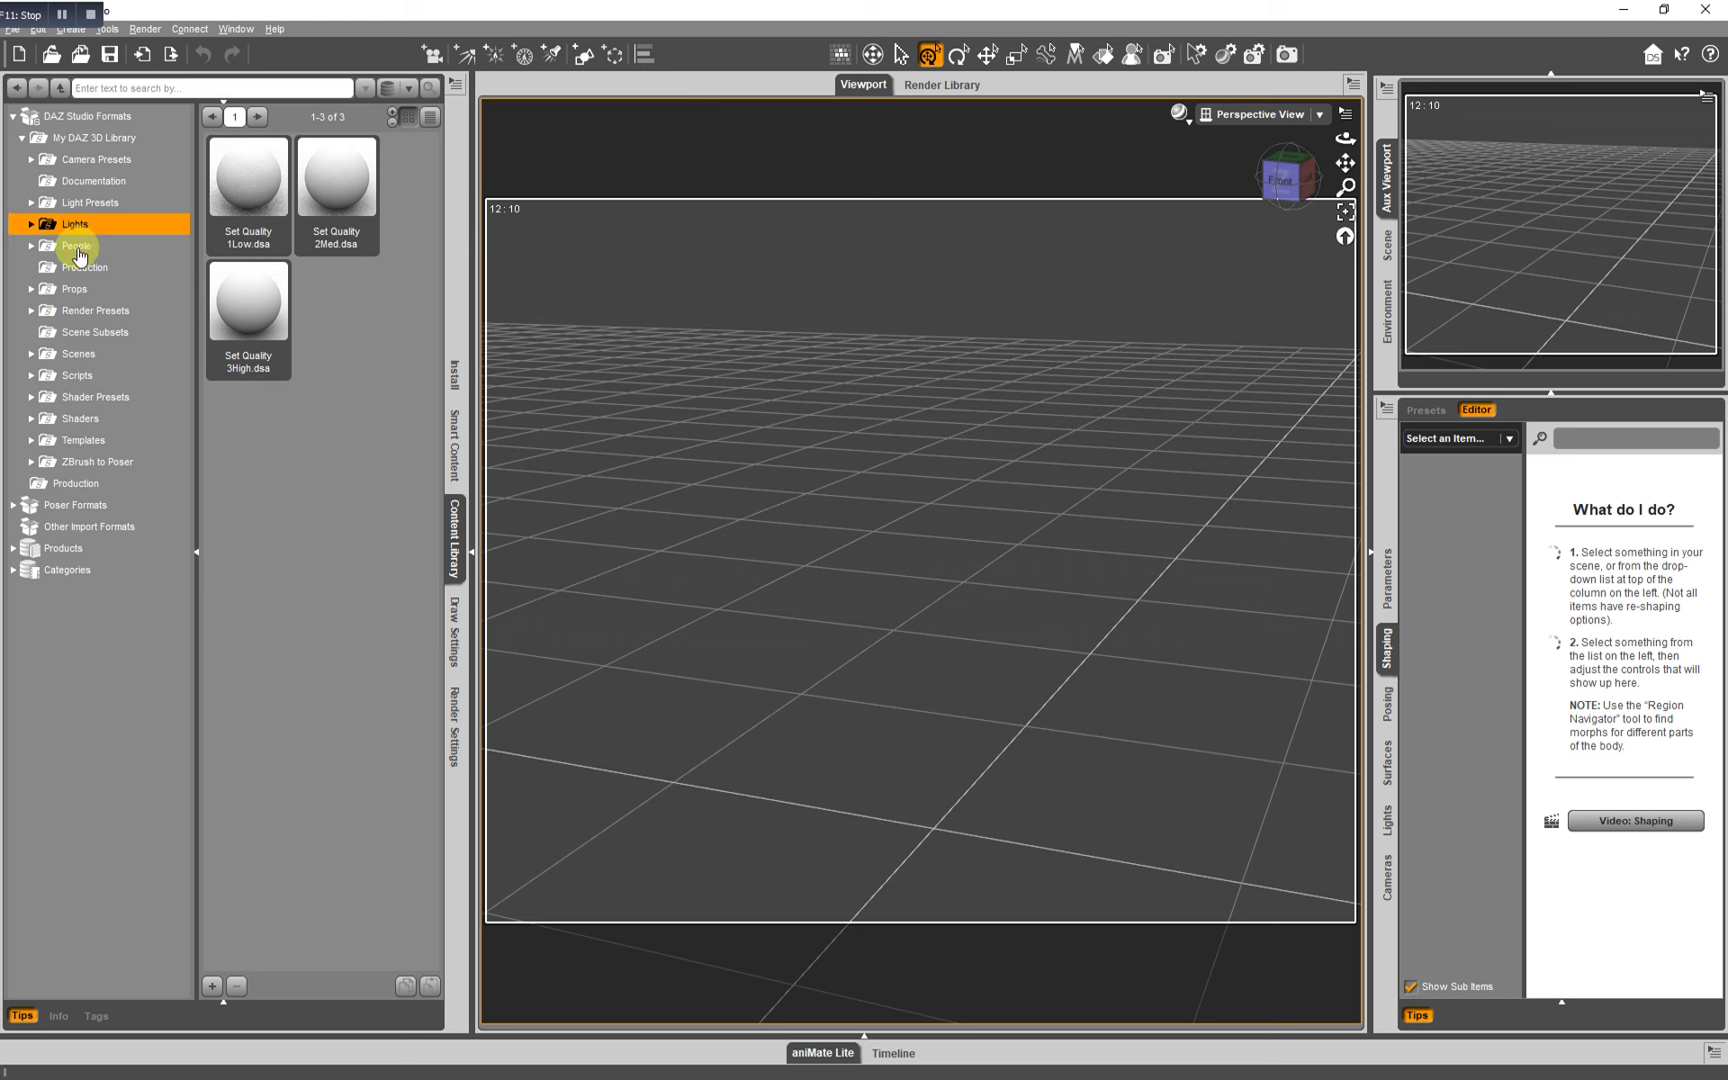
Step: Under People > Genesis, preview the Genesis 2, 3 and 8 figure folders, then expand Genesis 8 Female
left_click(77, 249)
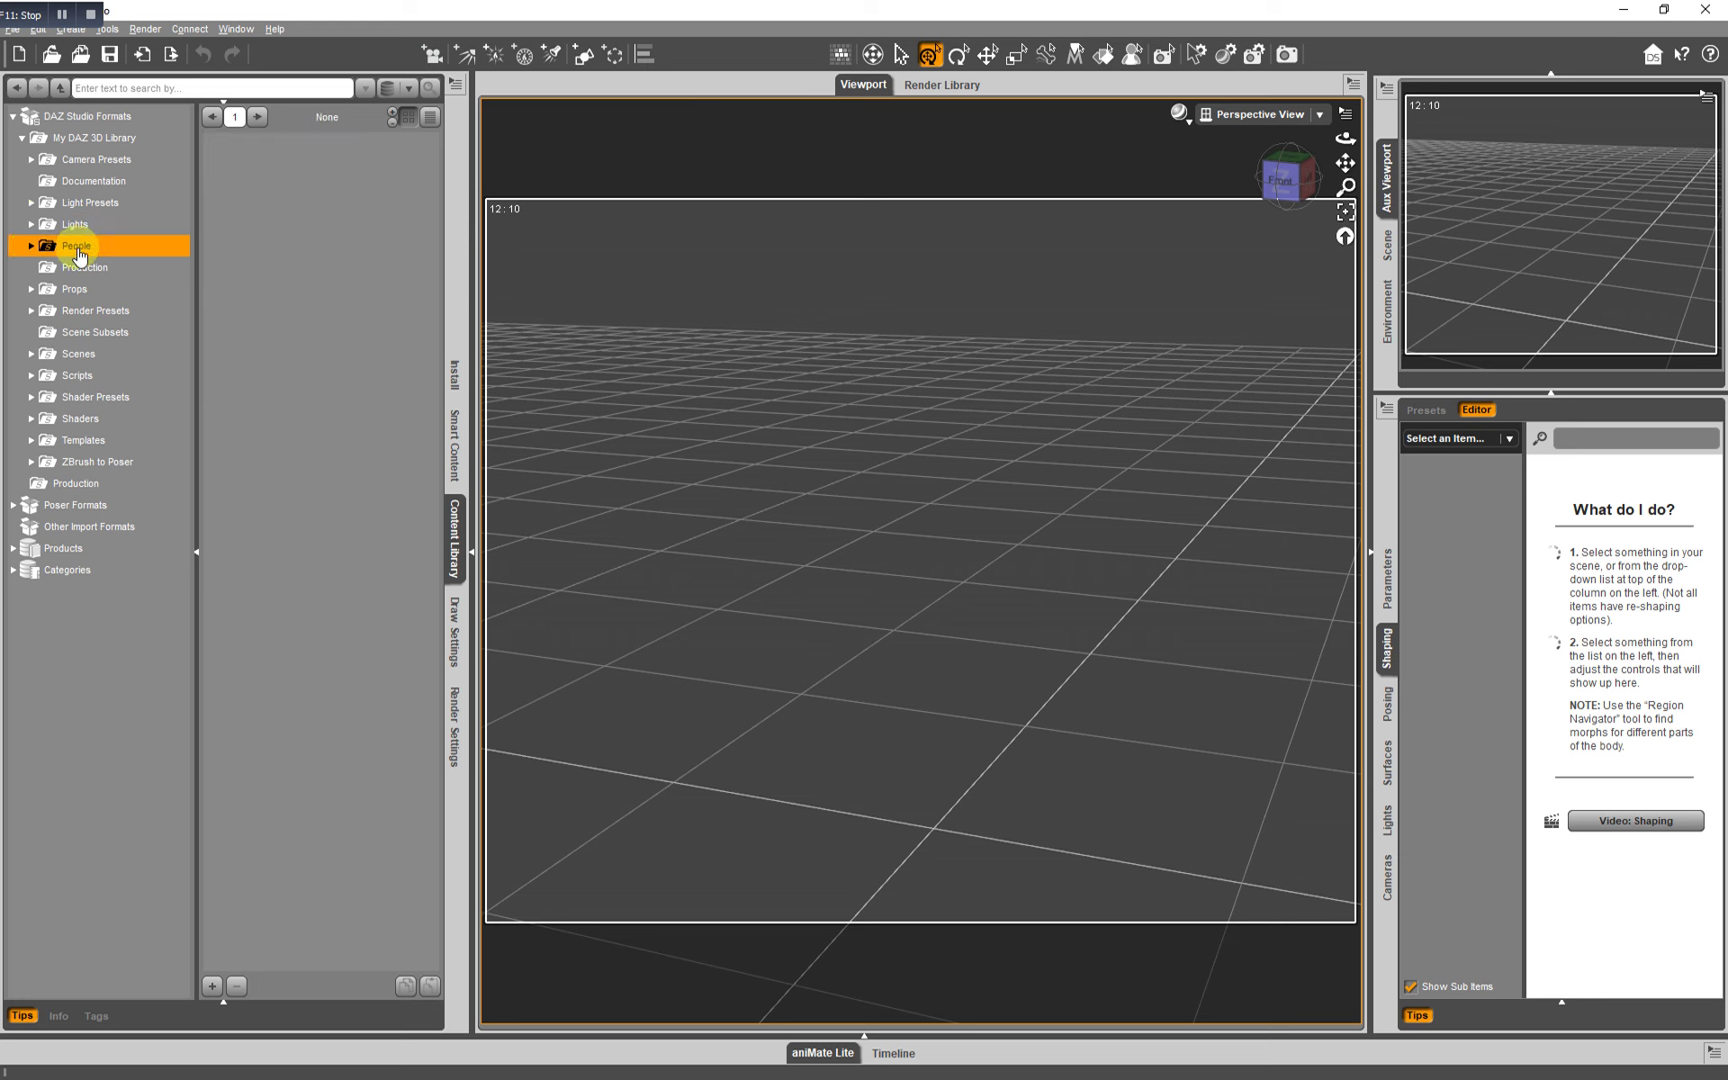
left_click(32, 247)
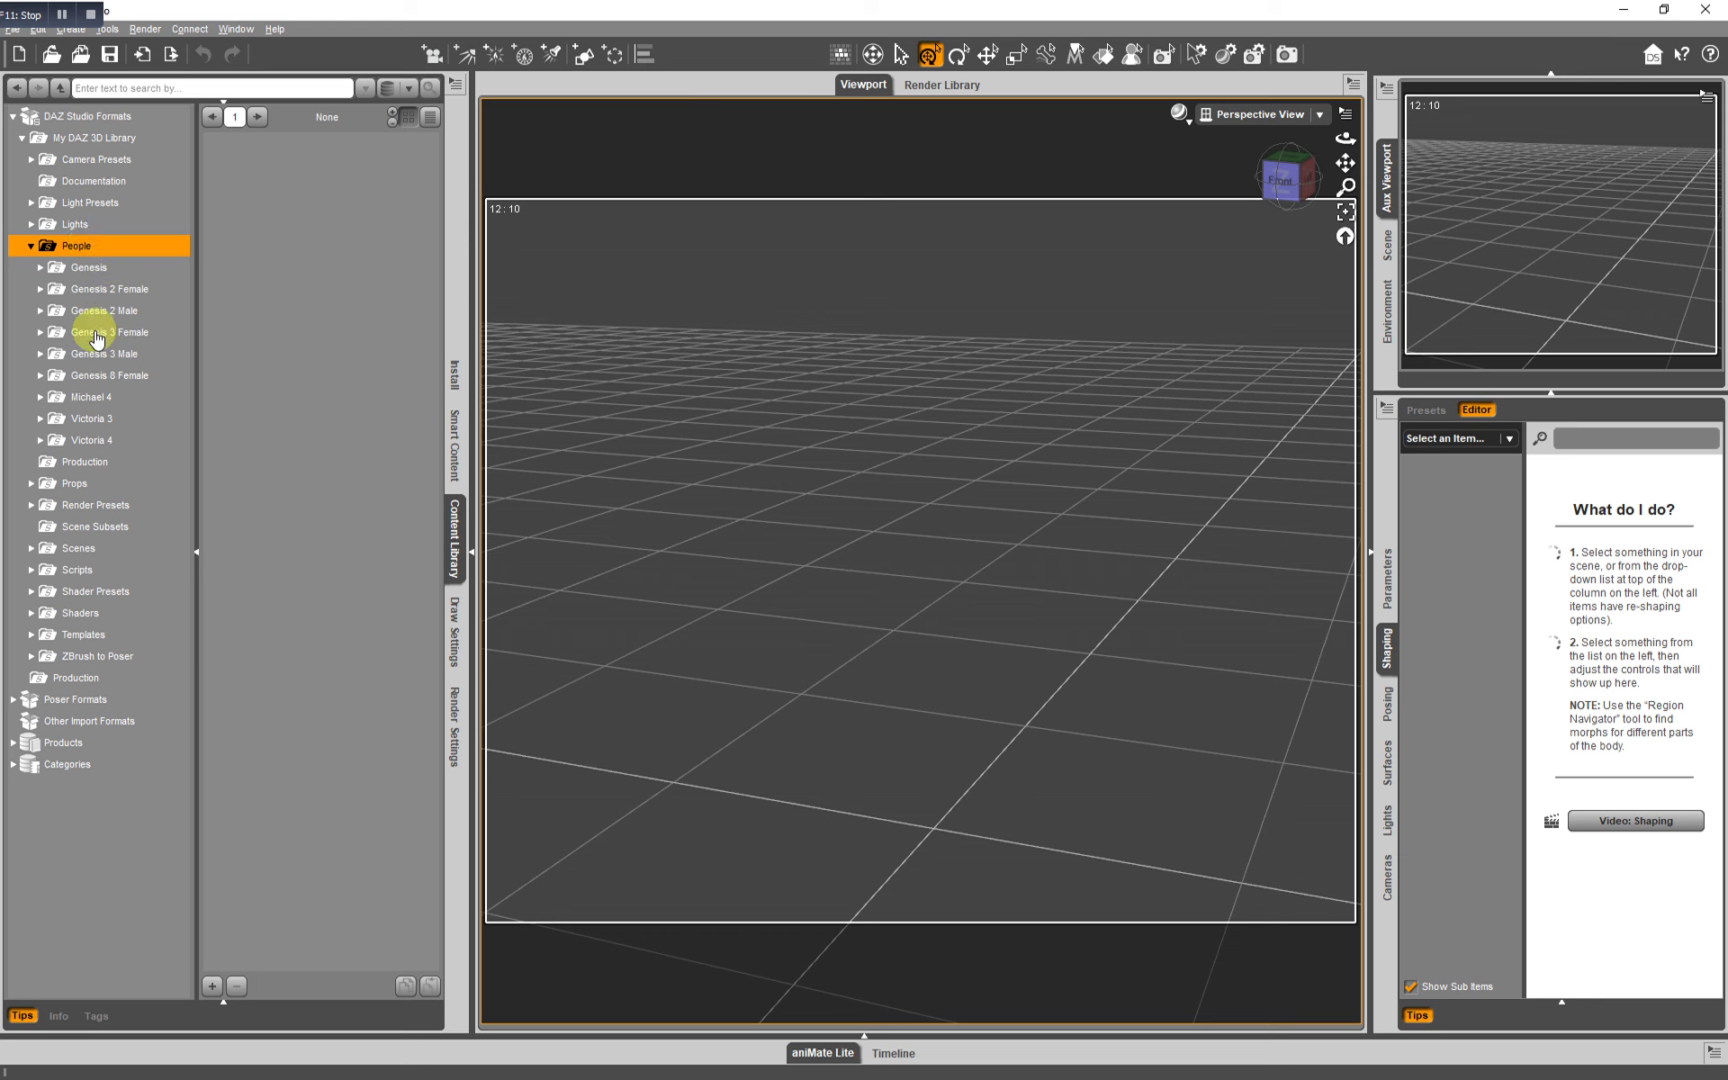
left_click(87, 270)
left_click(104, 290)
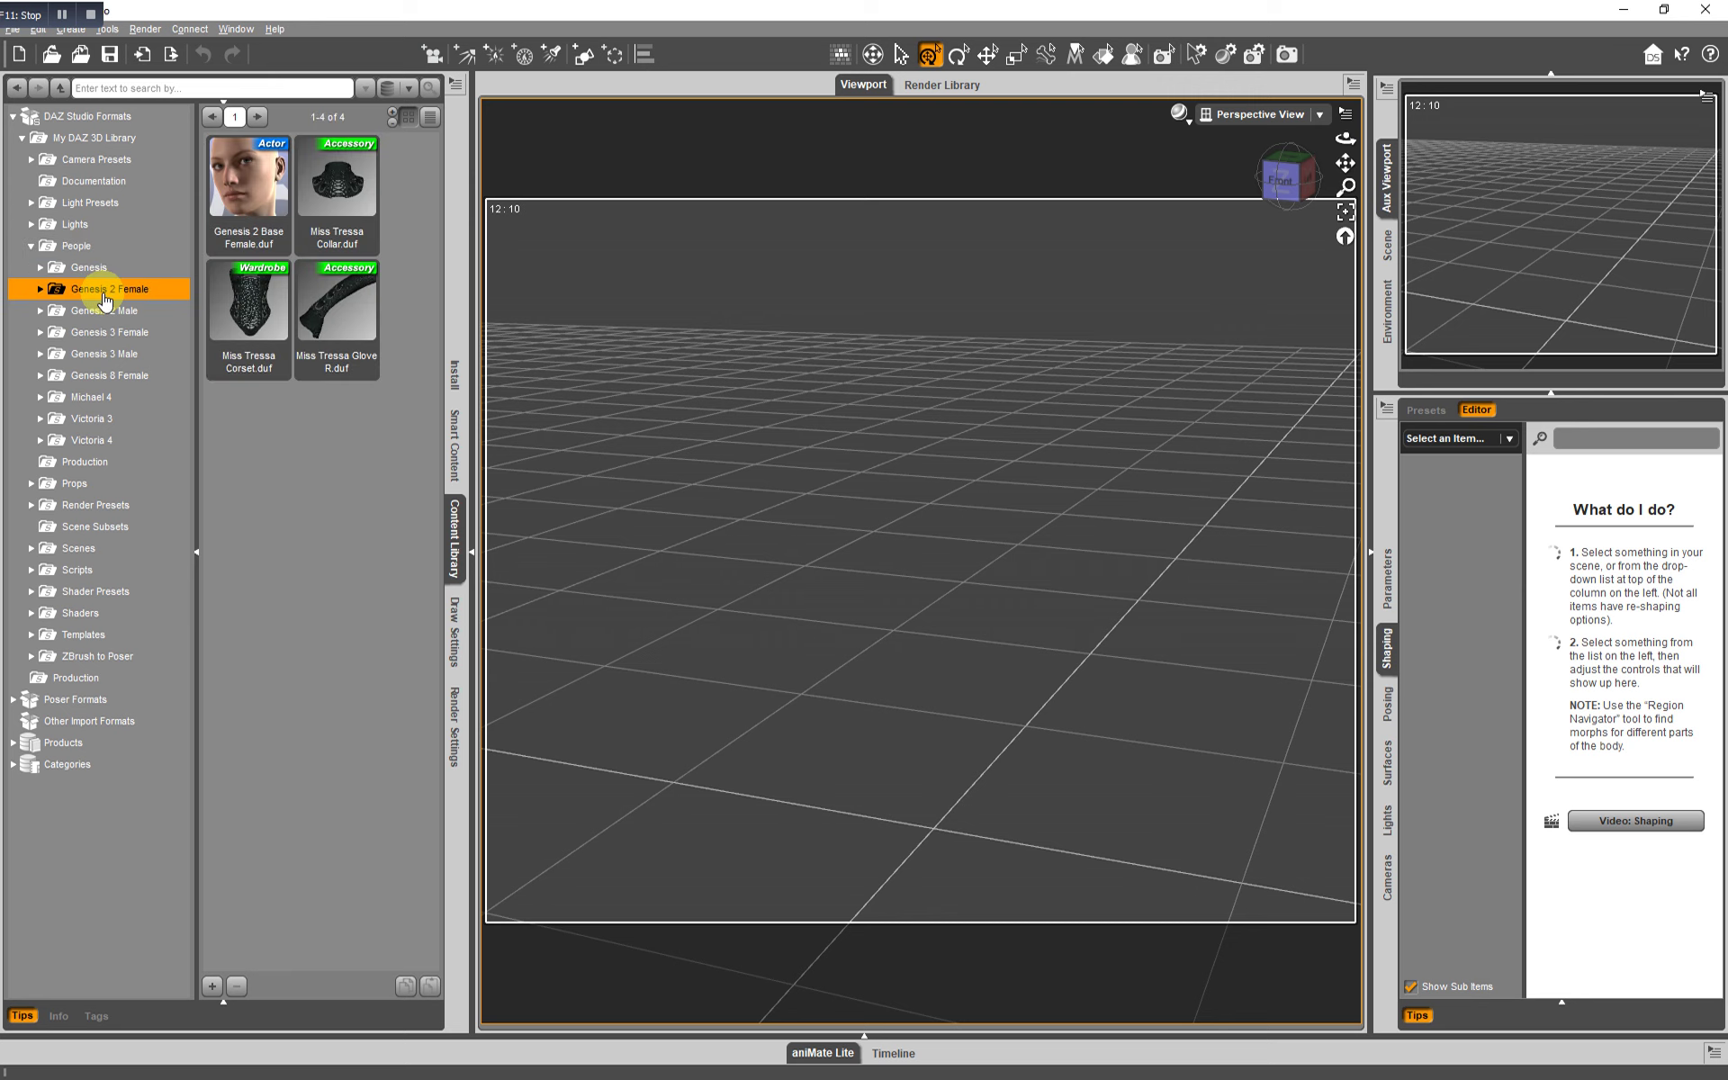
left_click(112, 310)
left_click(130, 333)
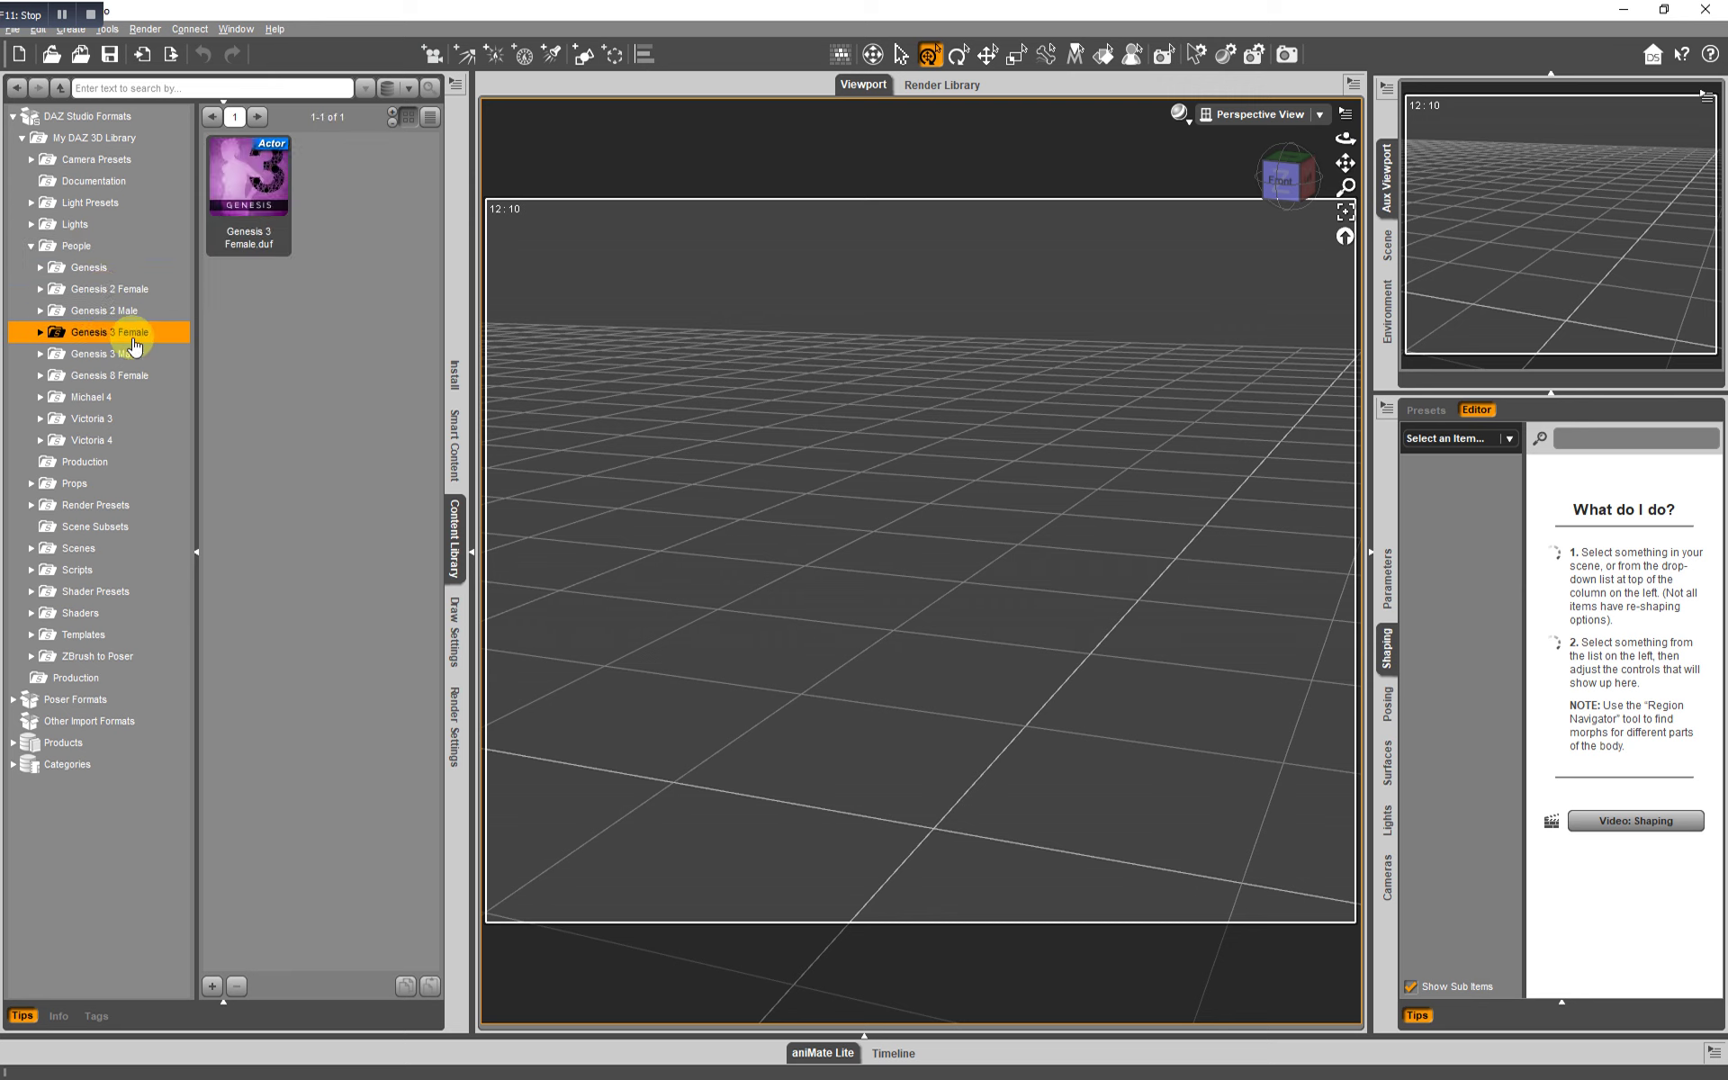
left_click(127, 356)
left_click(129, 333)
left_click(94, 376)
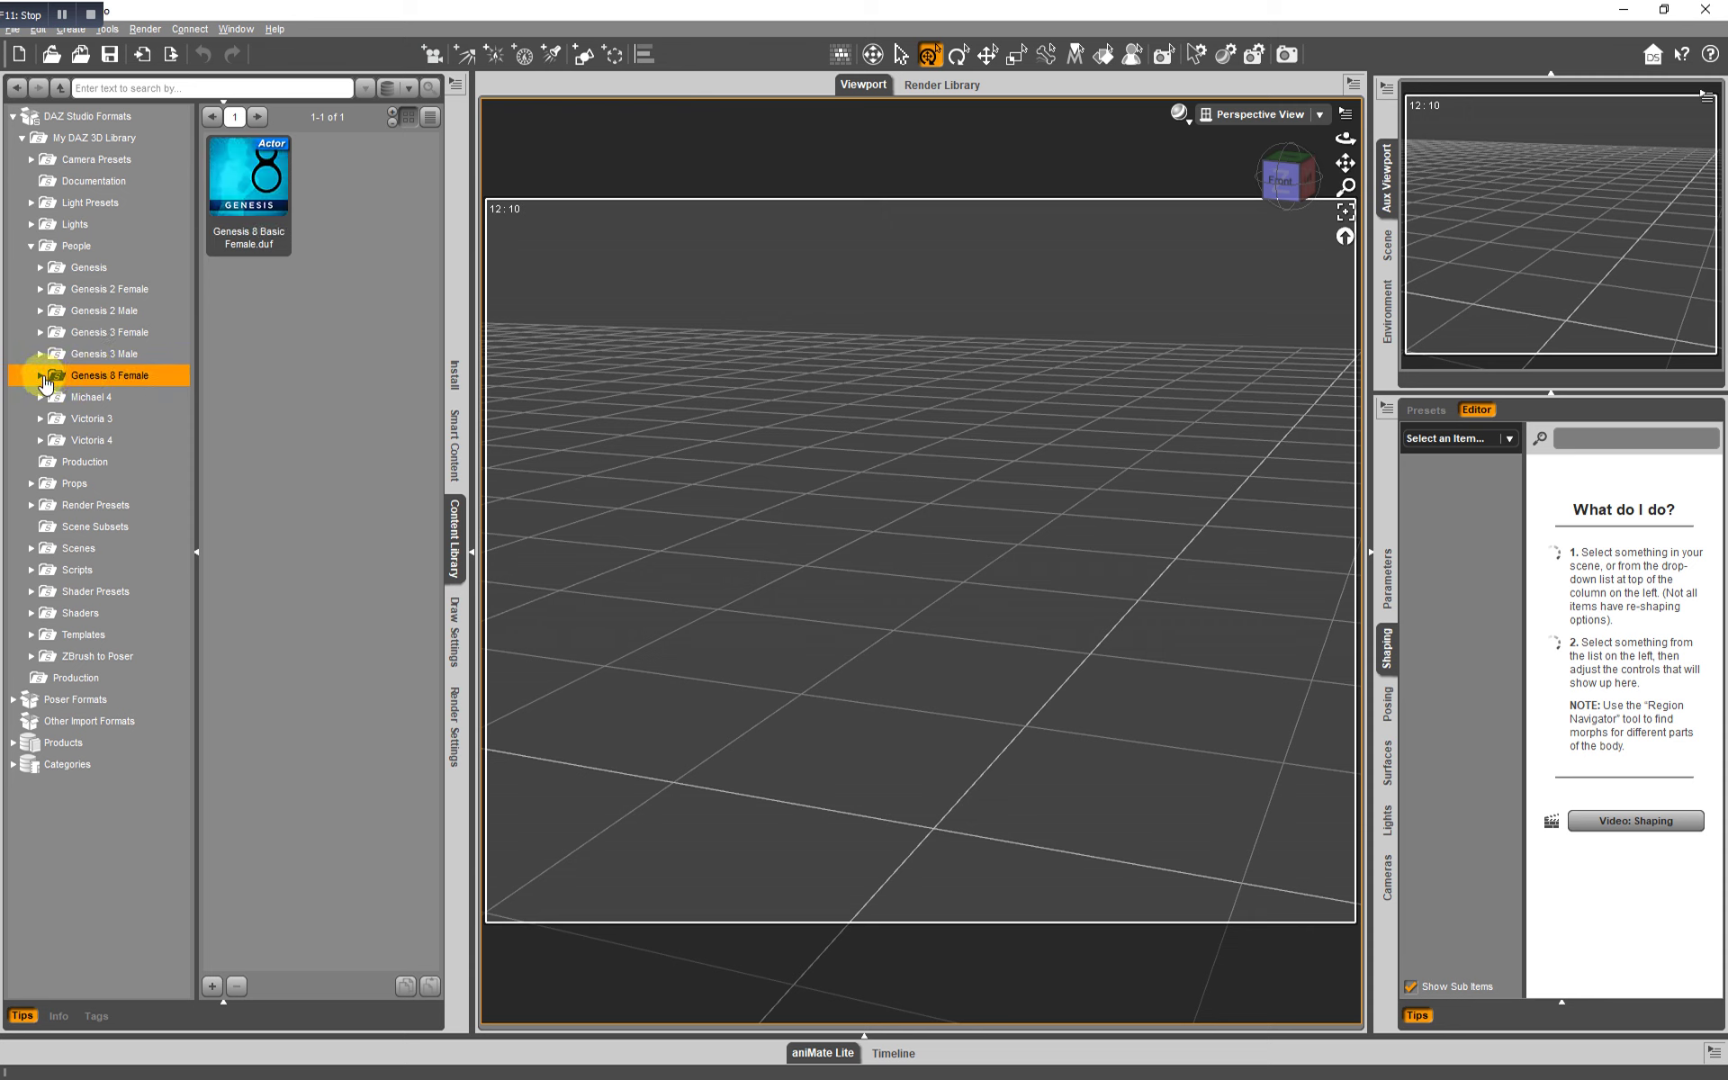
left_click(40, 376)
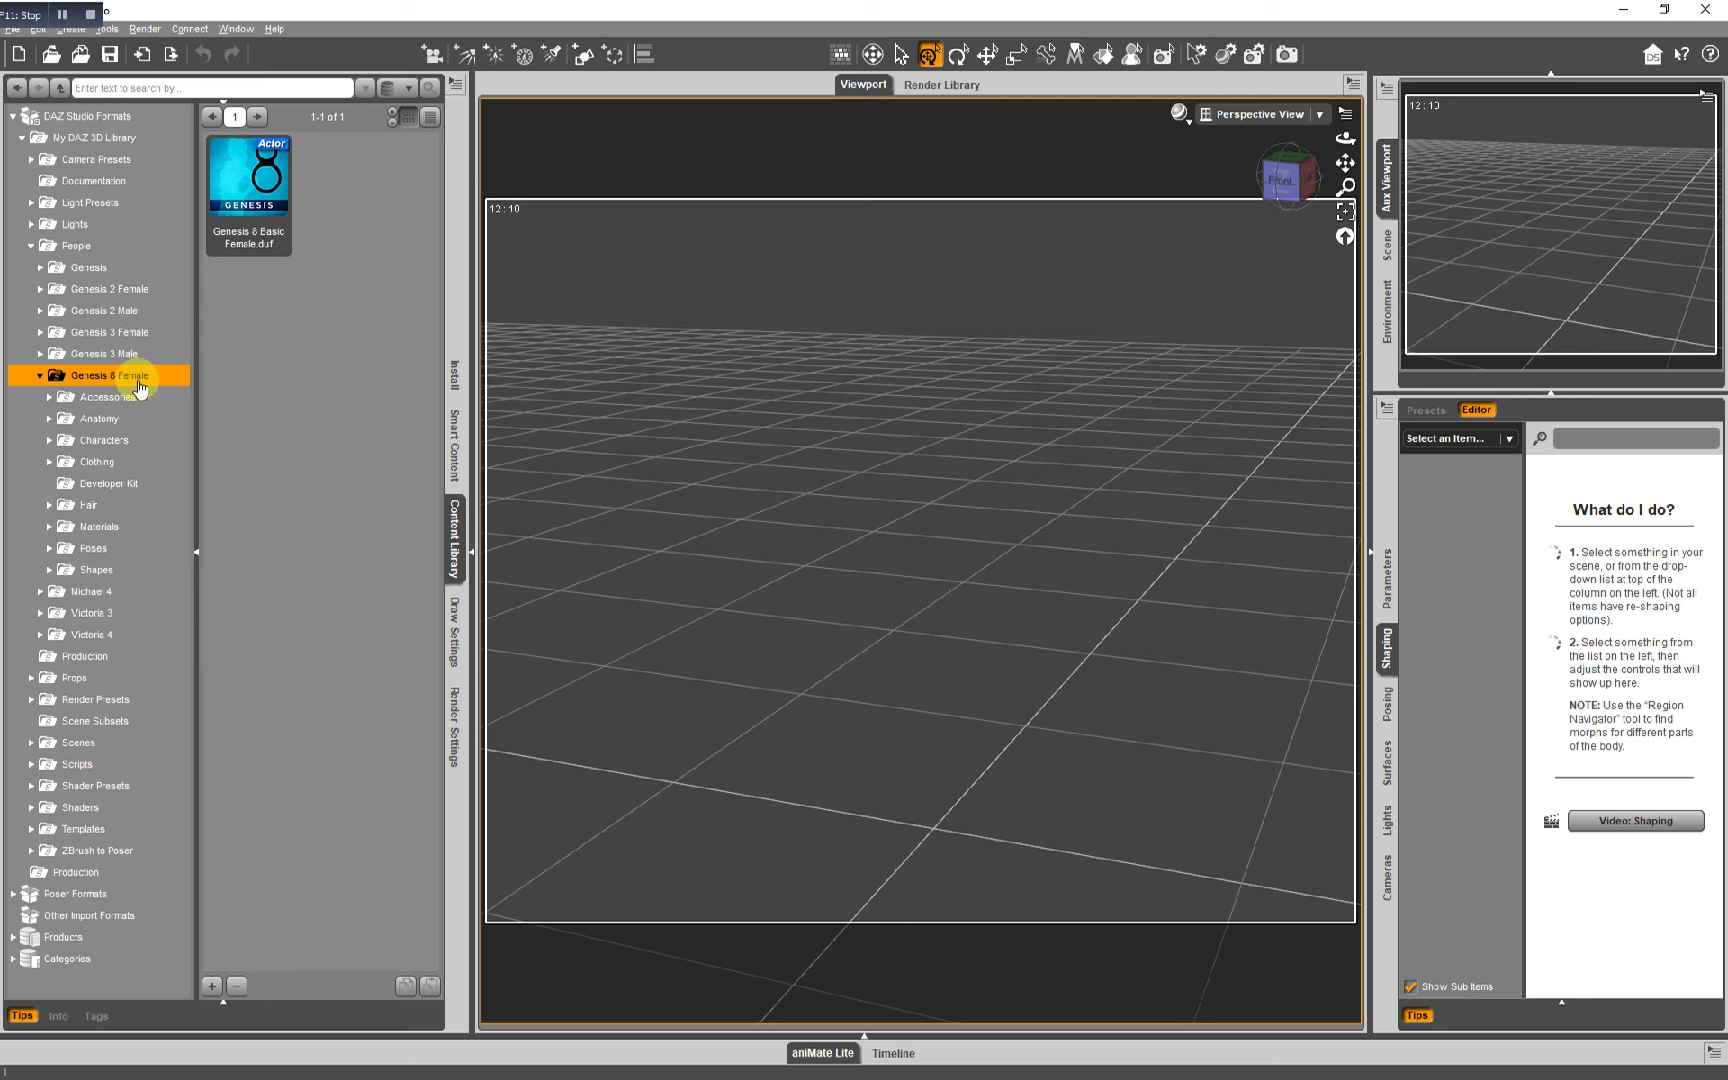
Step: View the Genesis 8 Female character files, briefly expanding and collapsing Characters
left_click(108, 441)
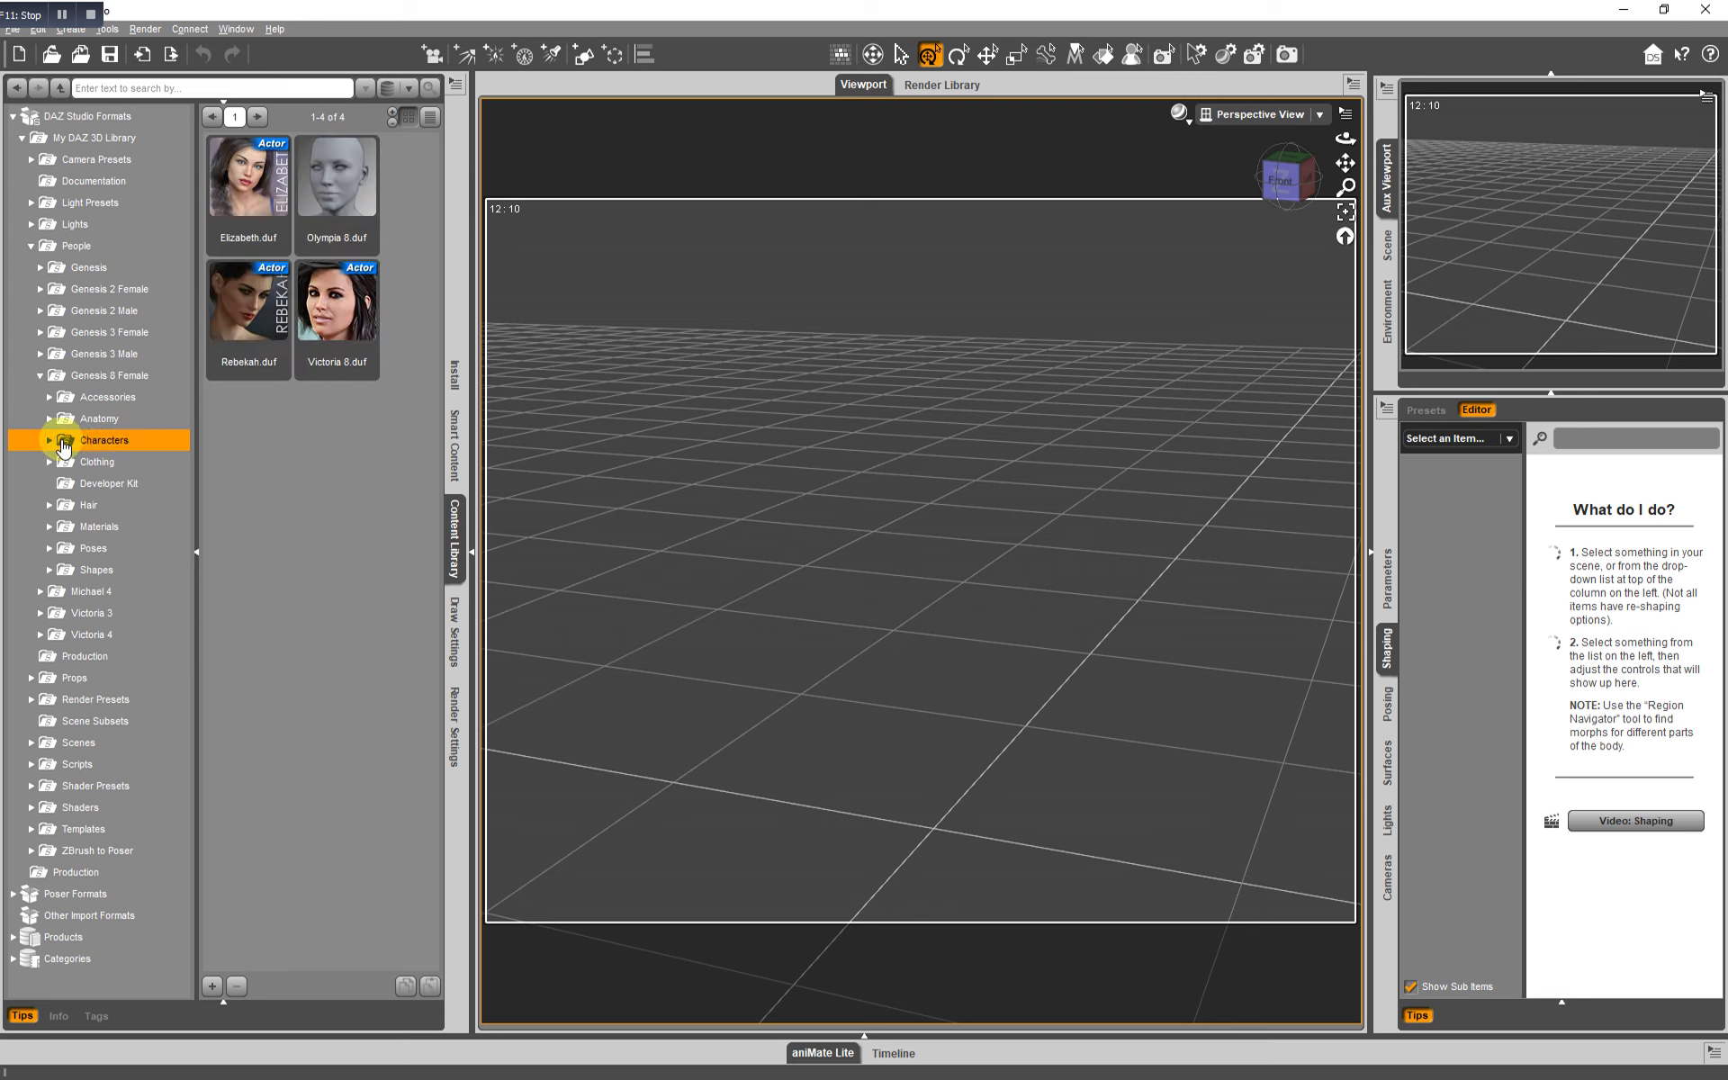
left_click(50, 440)
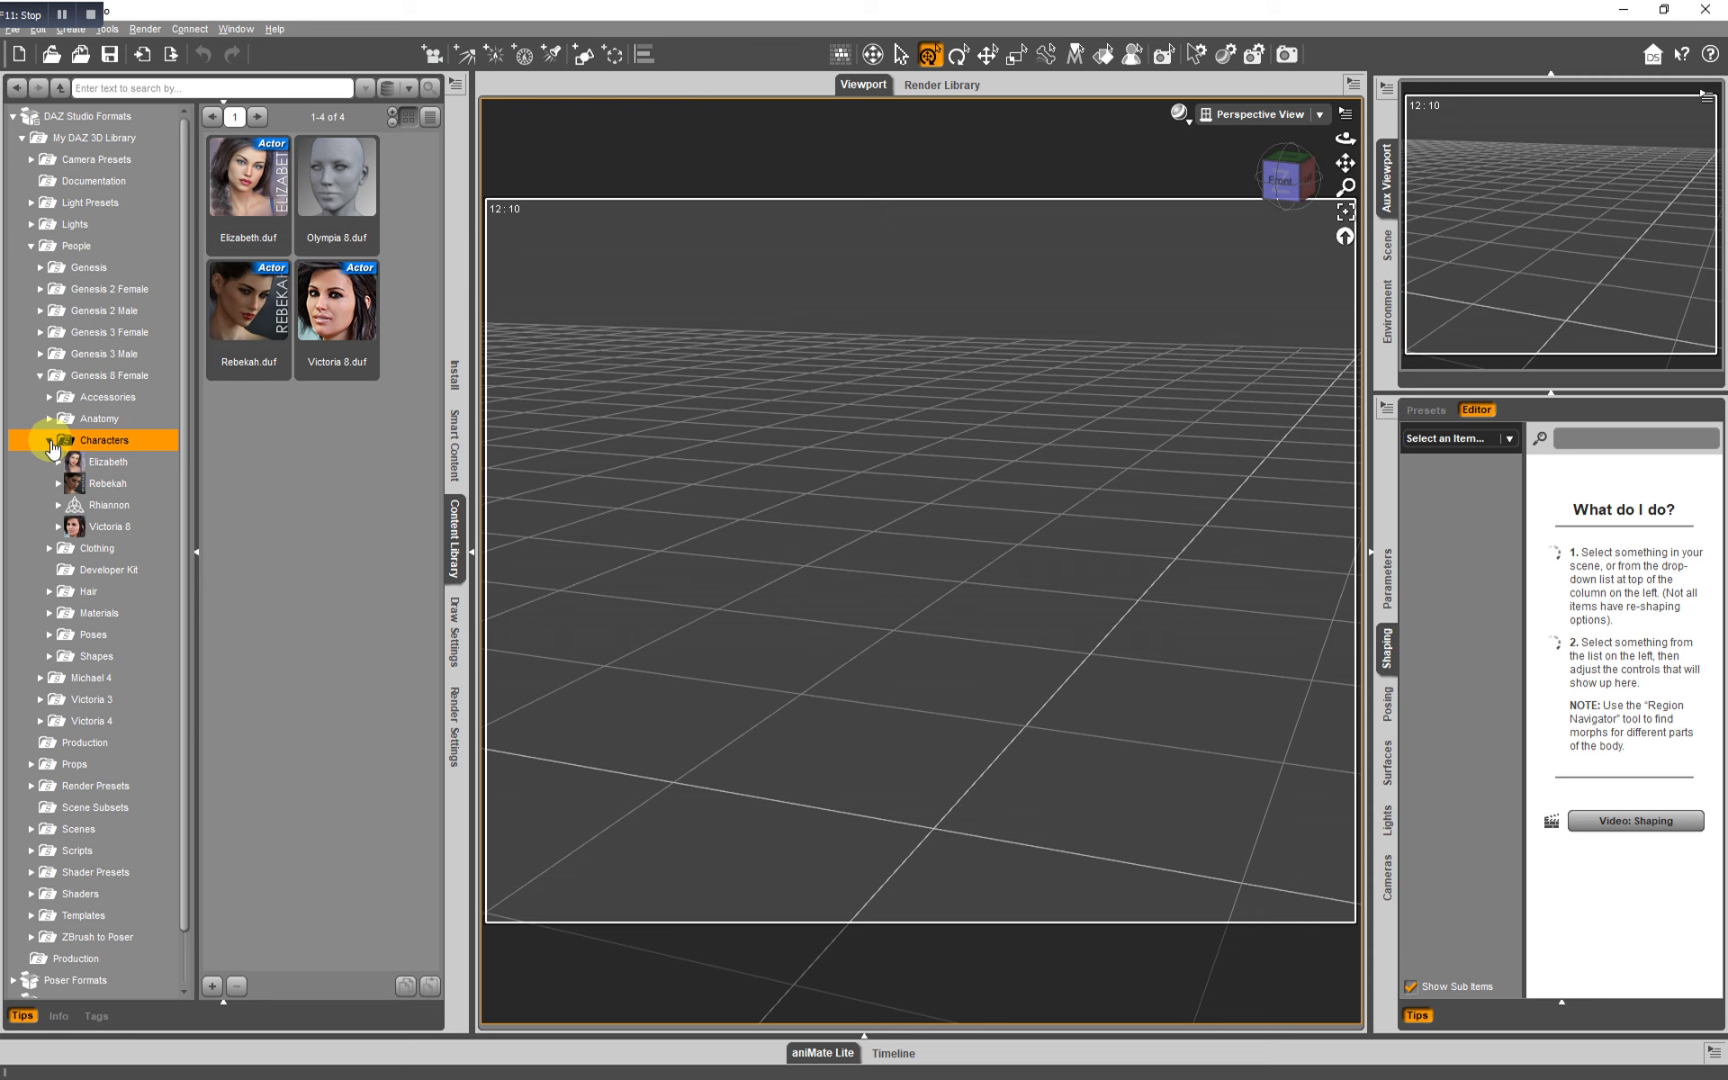
left_click(49, 440)
Step: Browse the Clothing folder's Rhiannon and Bardot Outfit items, then collapse Clothing
left_click(56, 461)
left_click(48, 462)
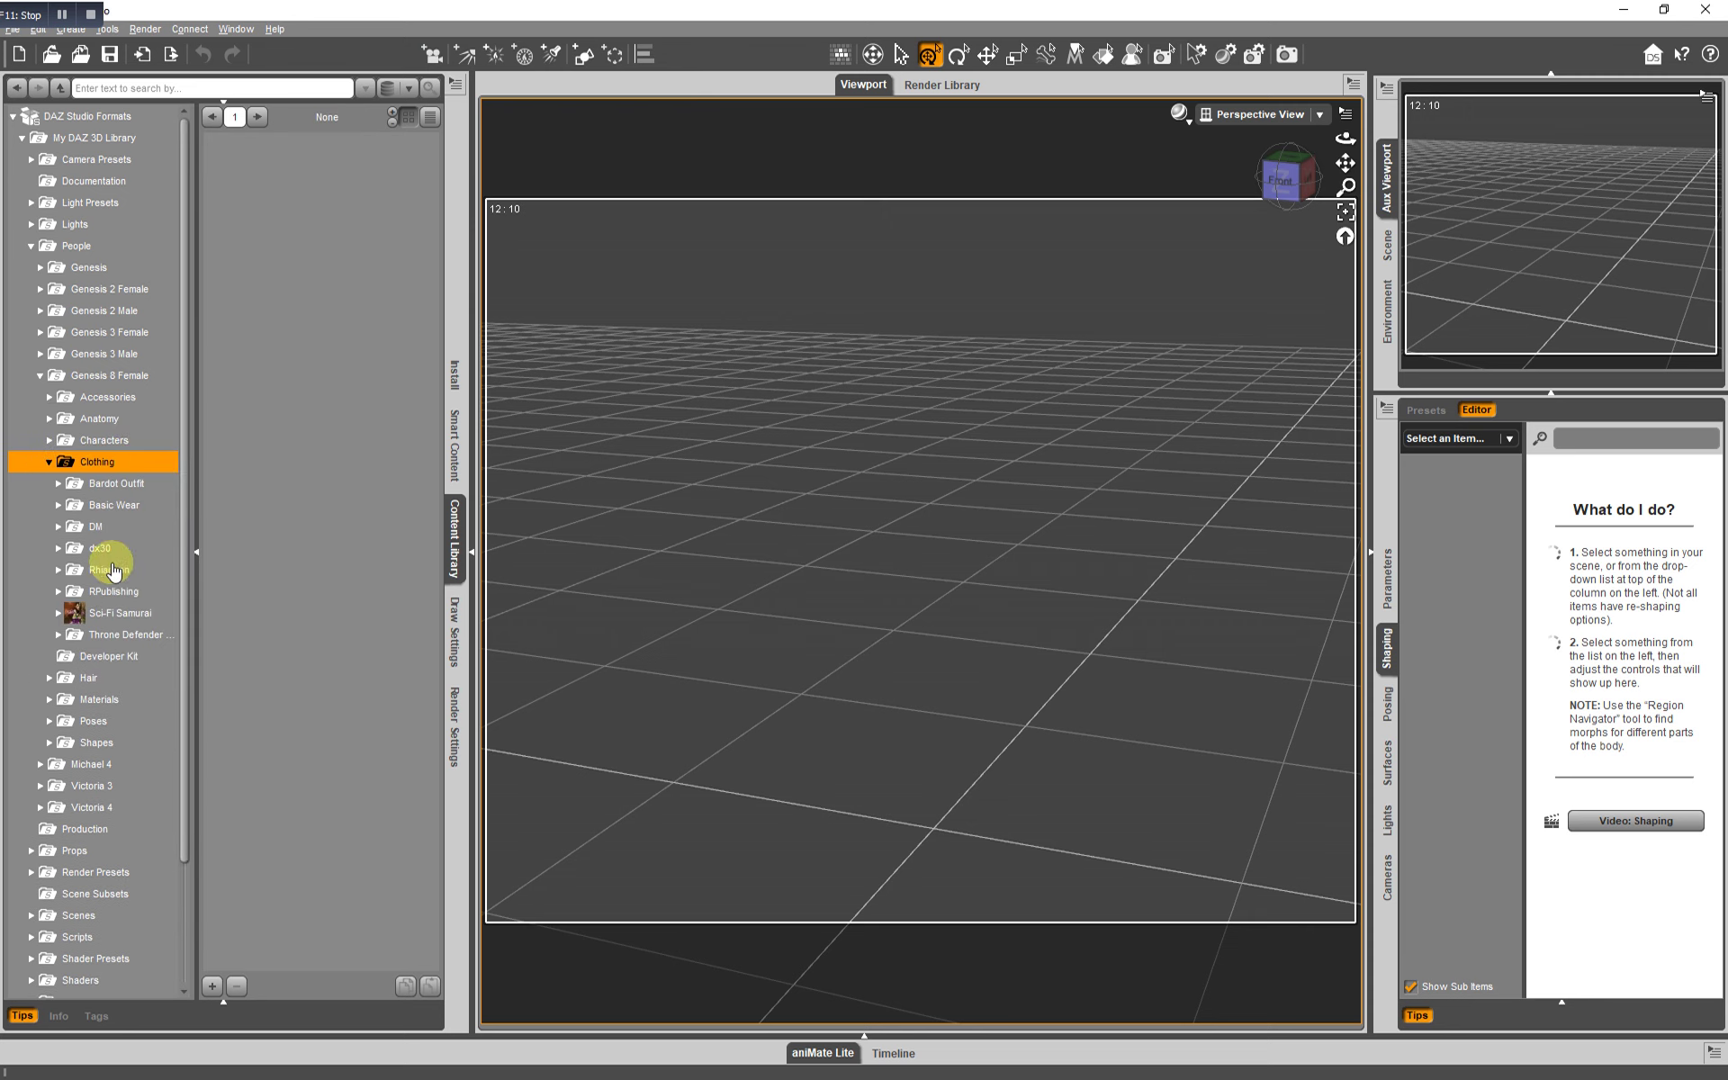
left_click(101, 571)
left_click(57, 573)
left_click(58, 571)
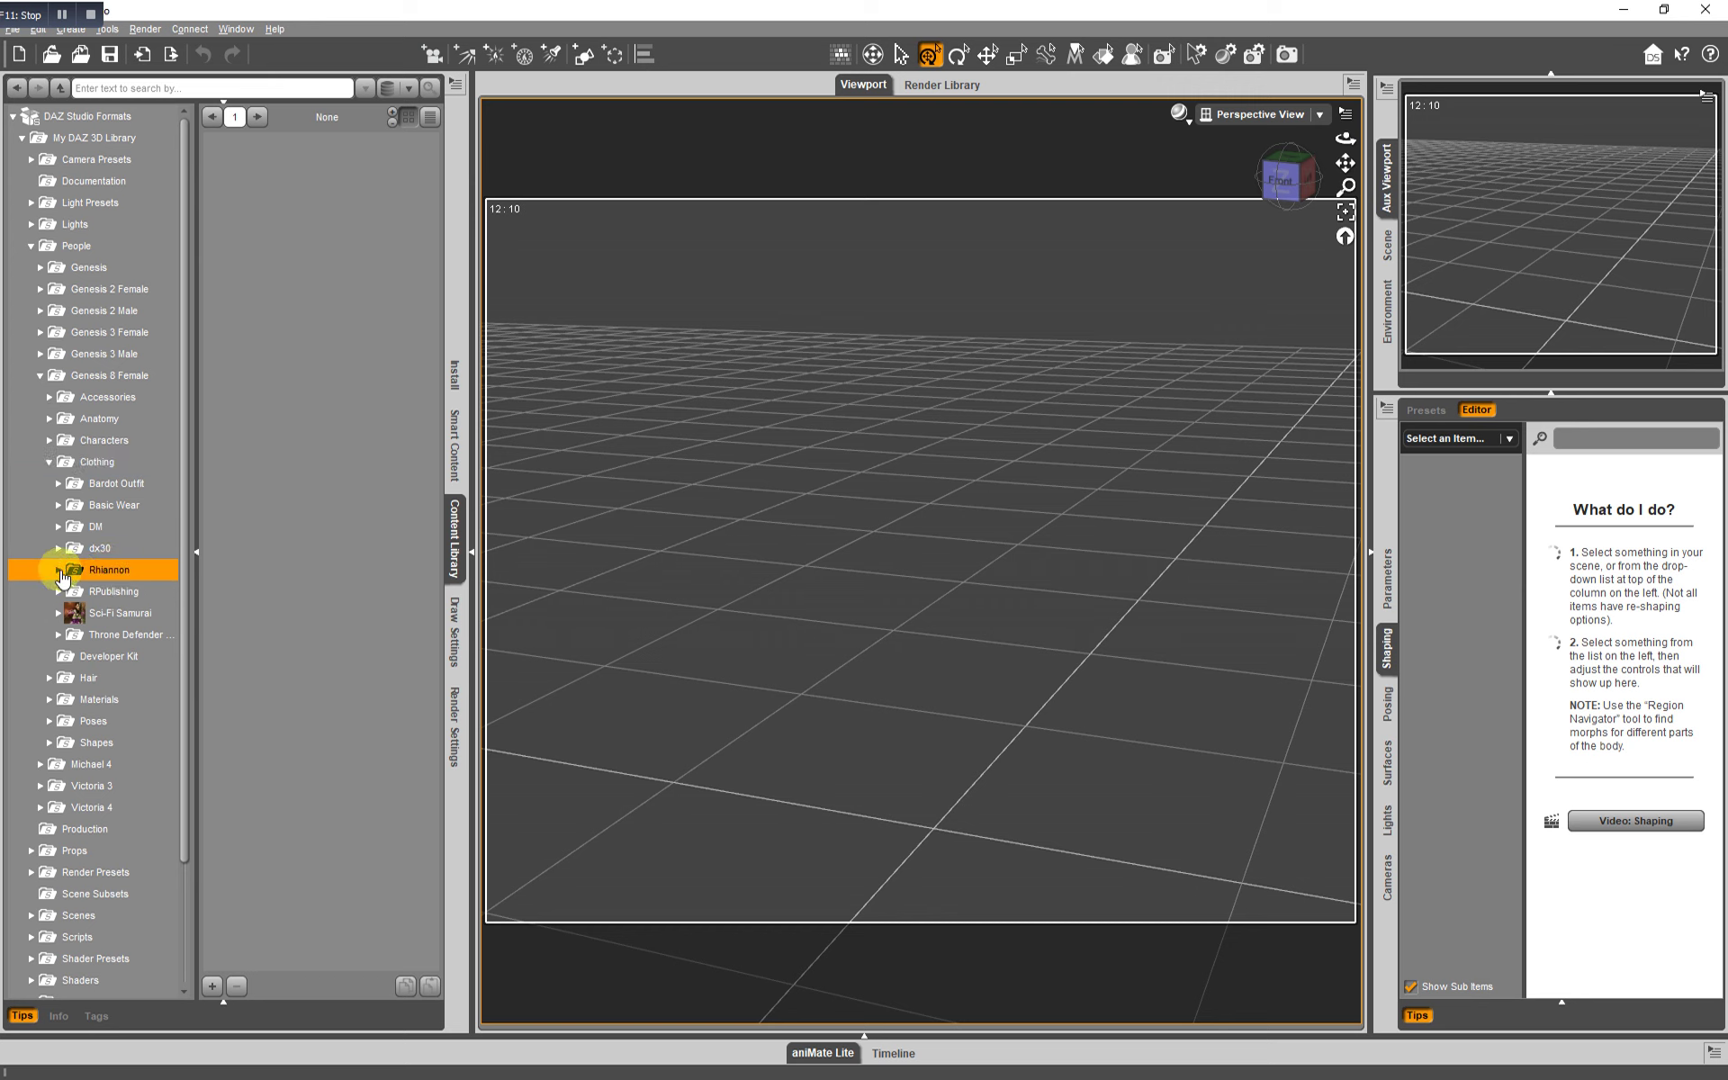
left_click(116, 483)
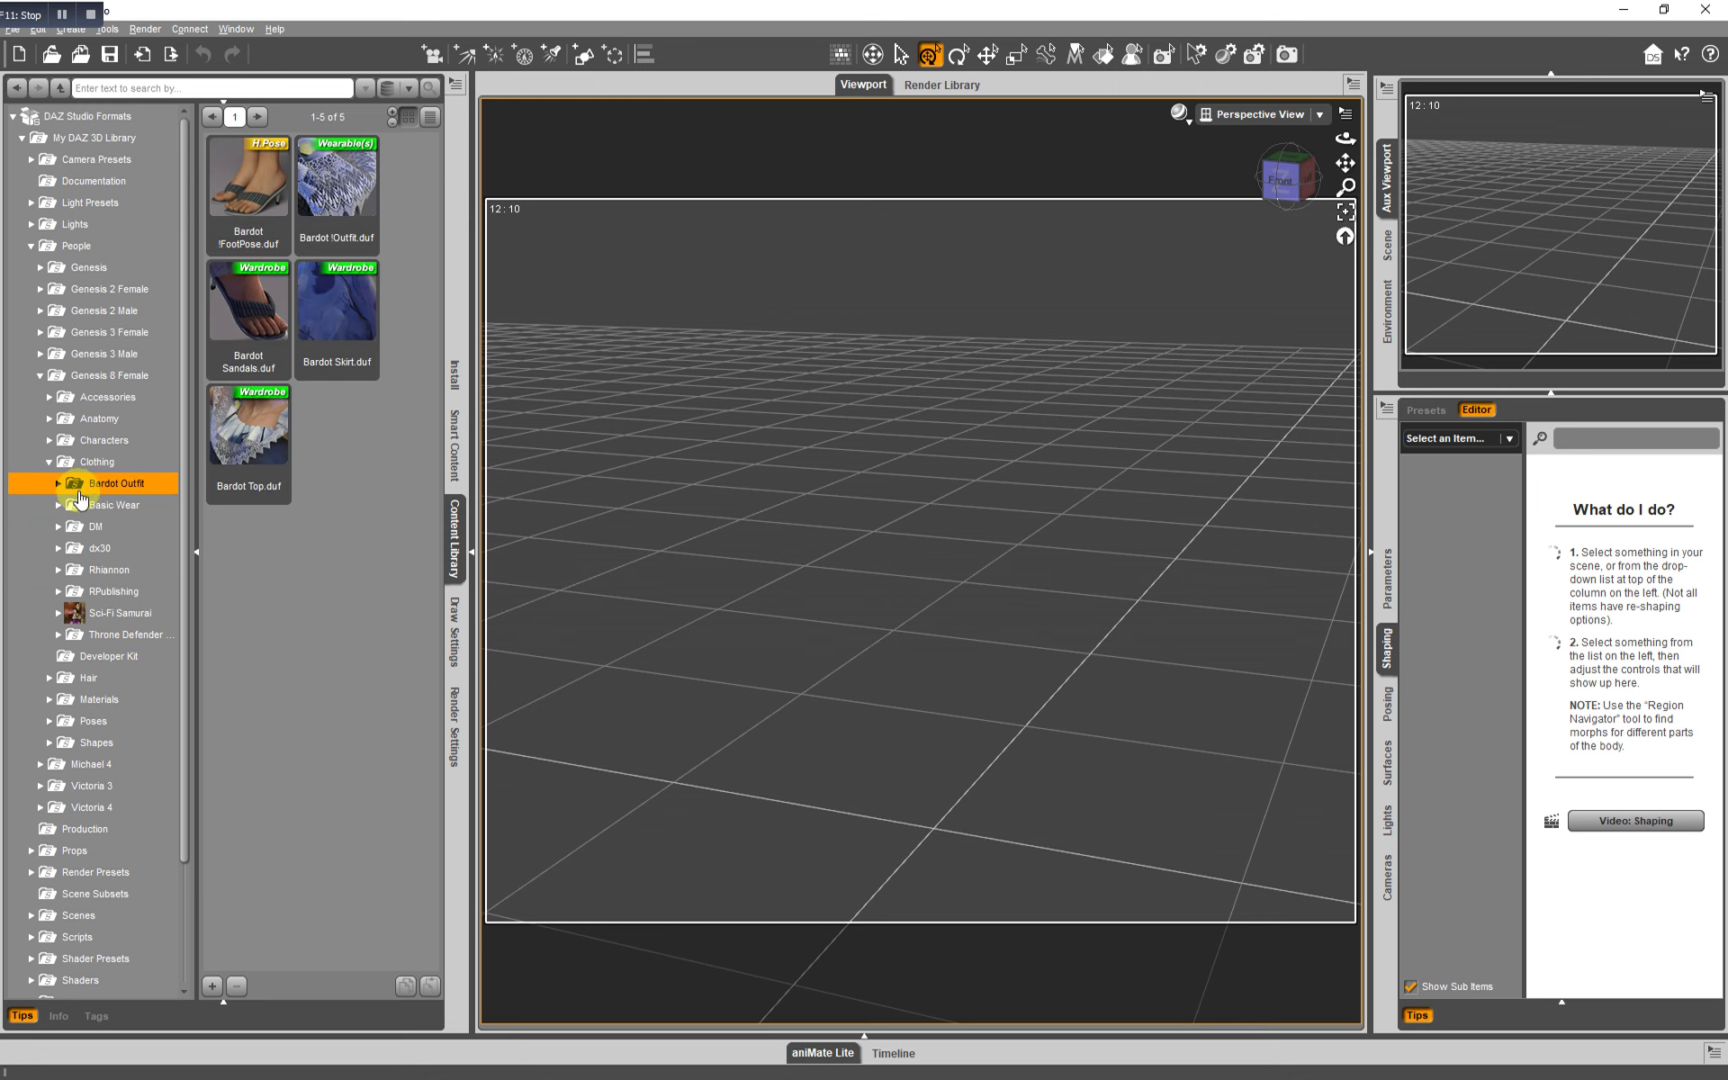
left_click(49, 462)
Step: Select the Hair folder, expanding and collapsing its product list
left_click(88, 504)
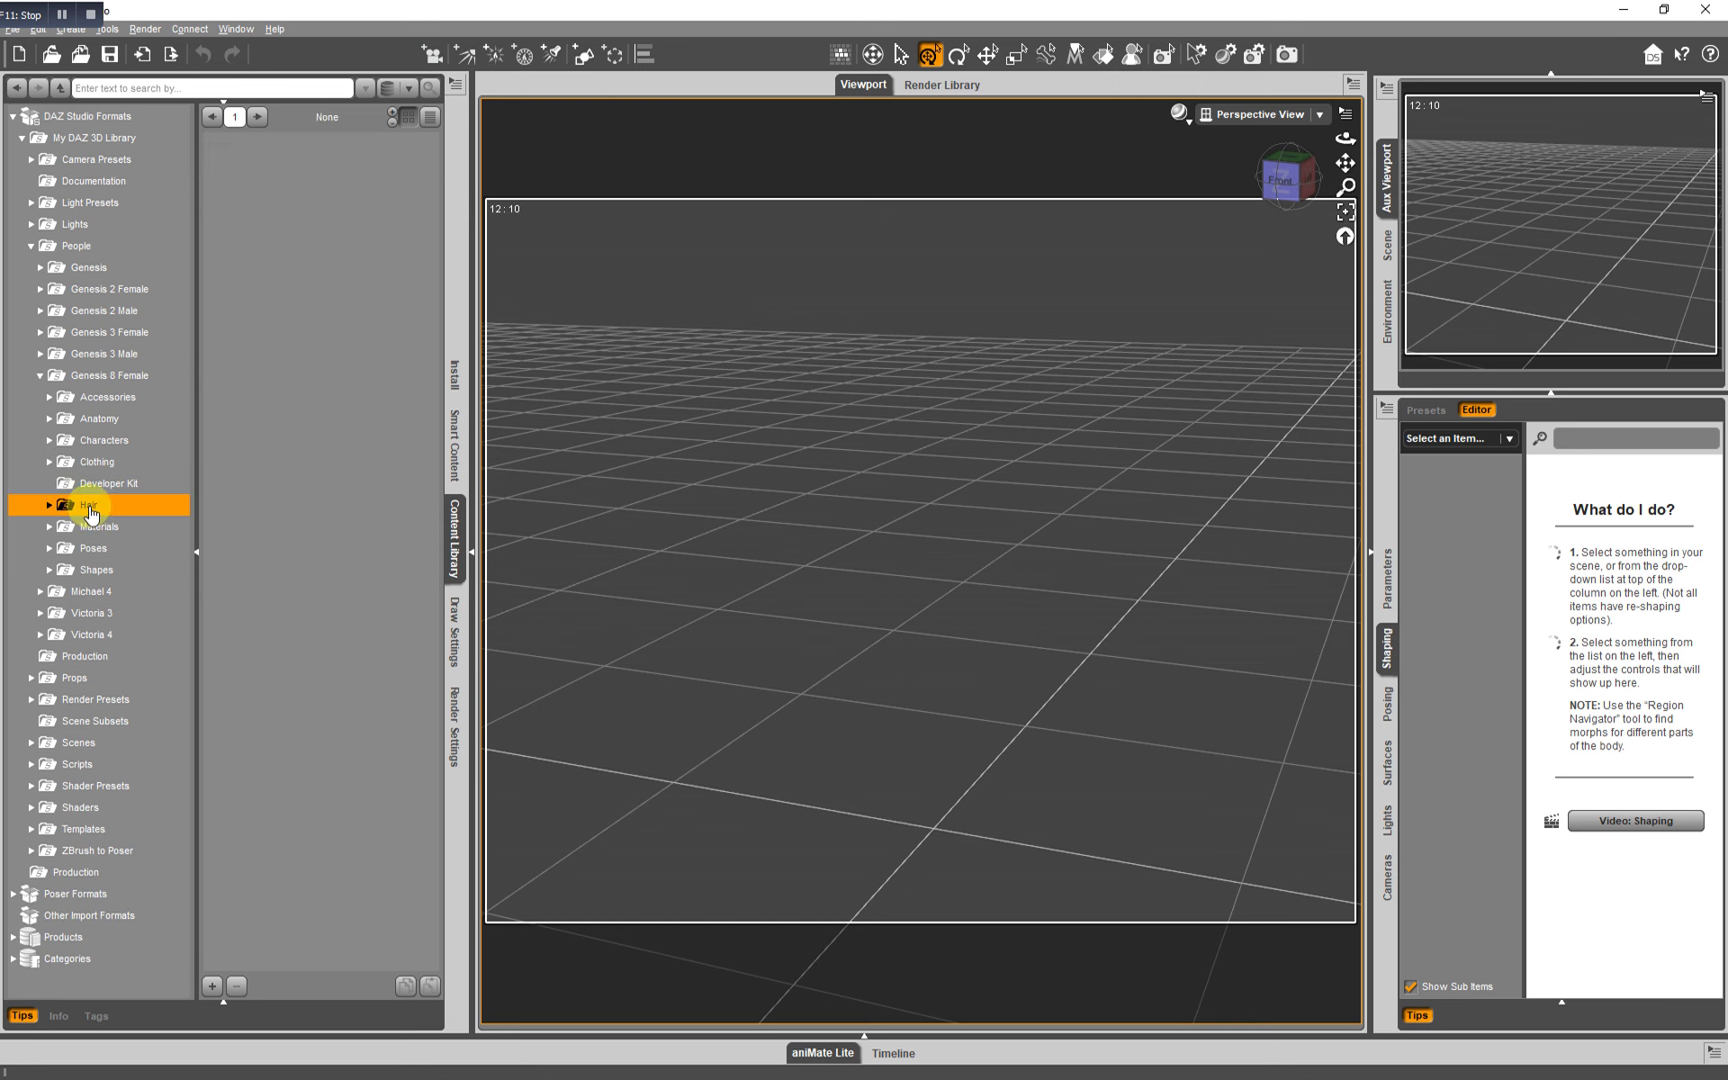
left_click(50, 505)
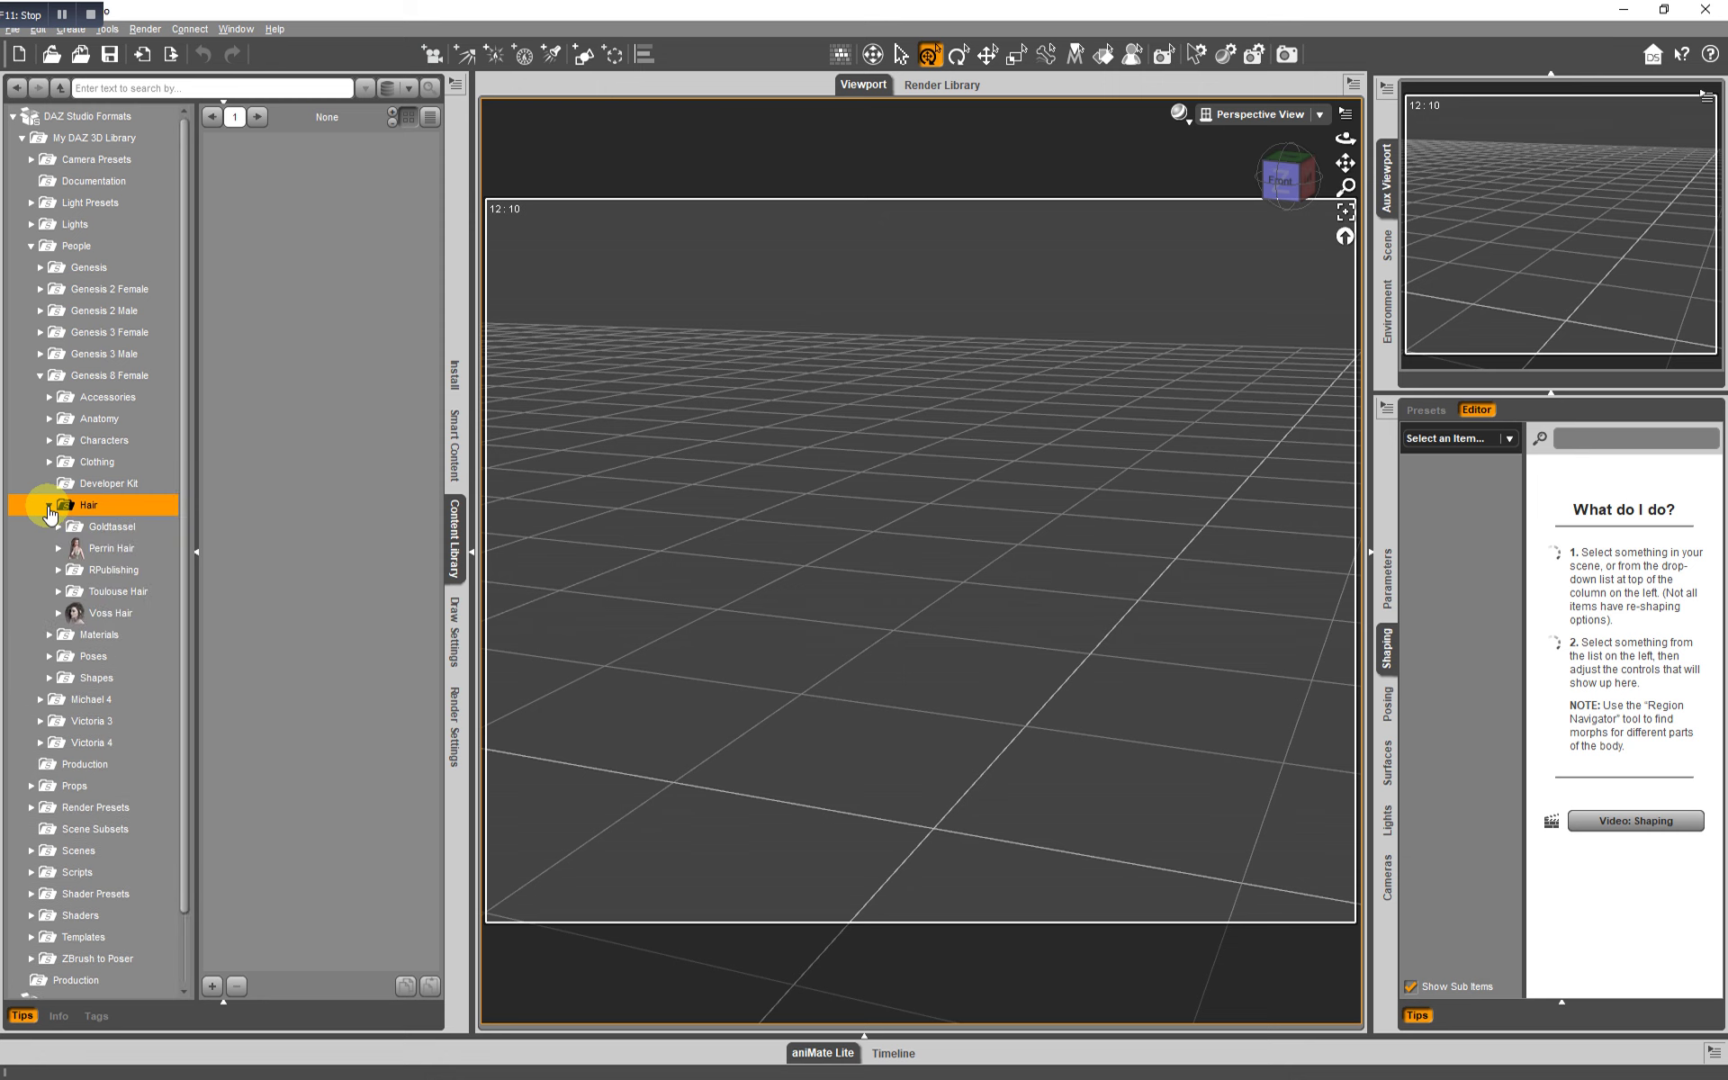
left_click(49, 507)
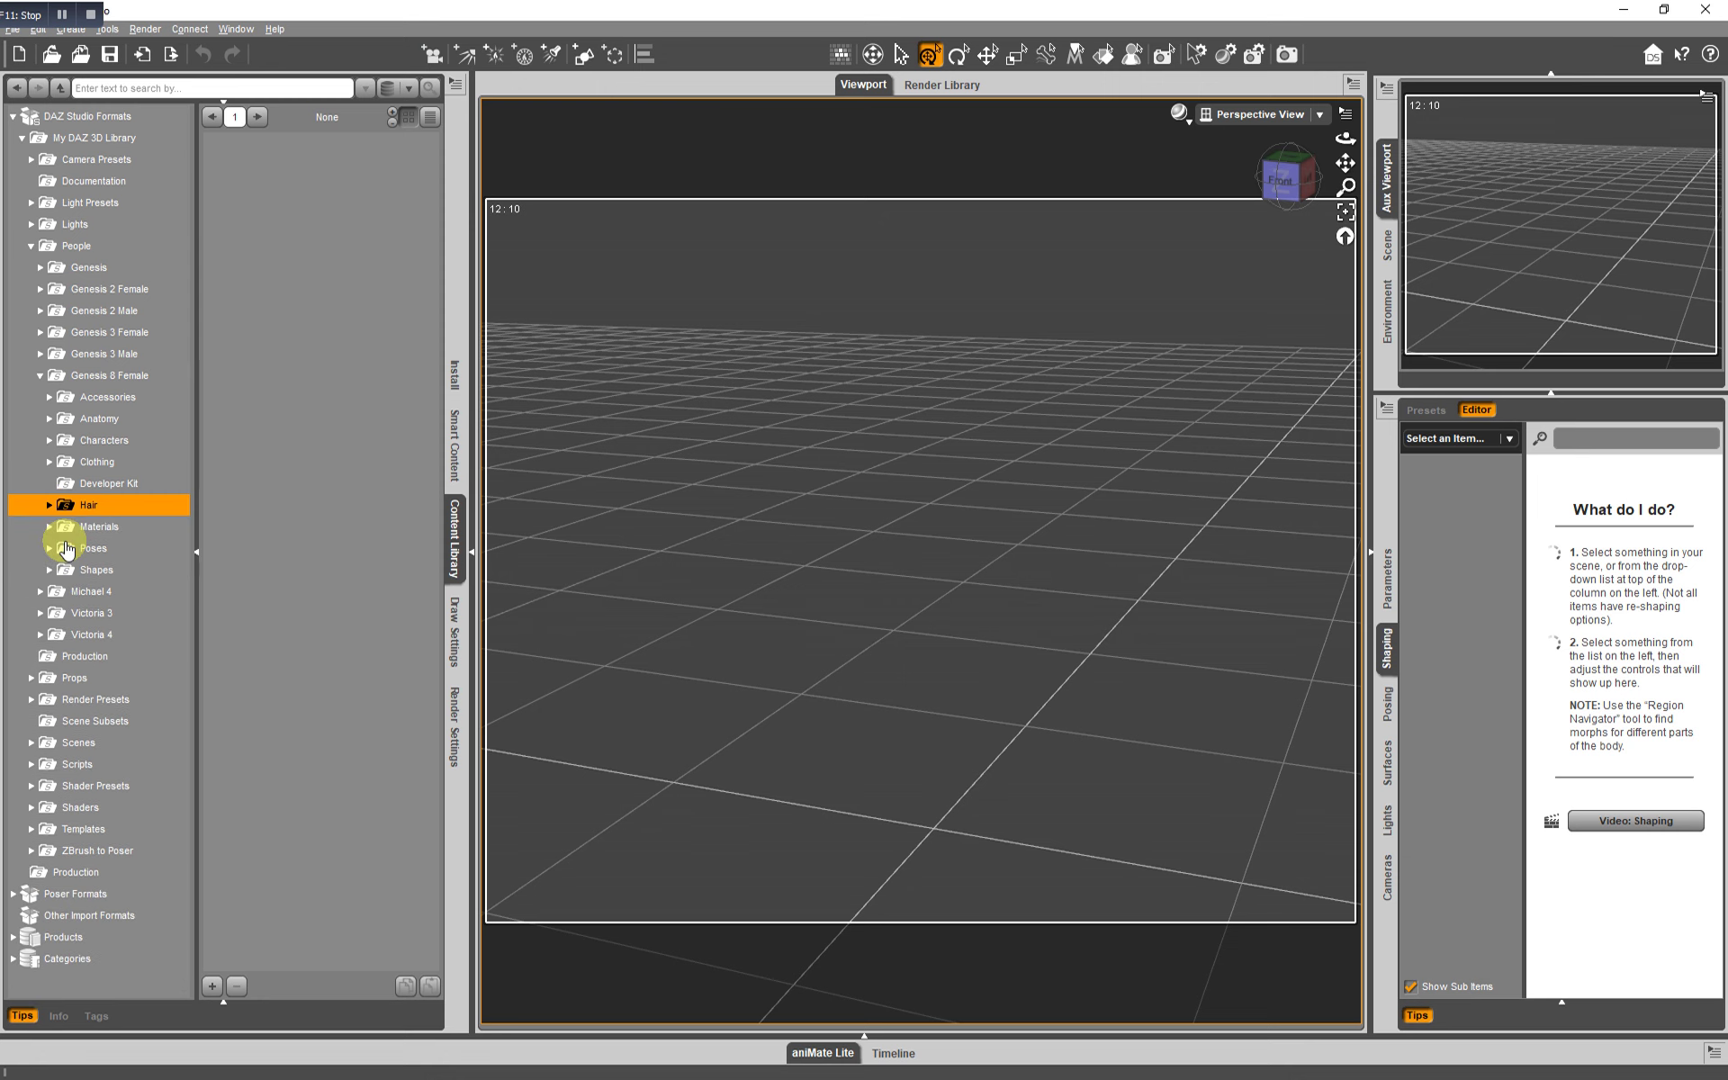
Step: Collapse Genesis 8 Female and browse Genesis 3 Female and its Characters folder, then collapse it
left_click(39, 375)
left_click(123, 341)
left_click(40, 333)
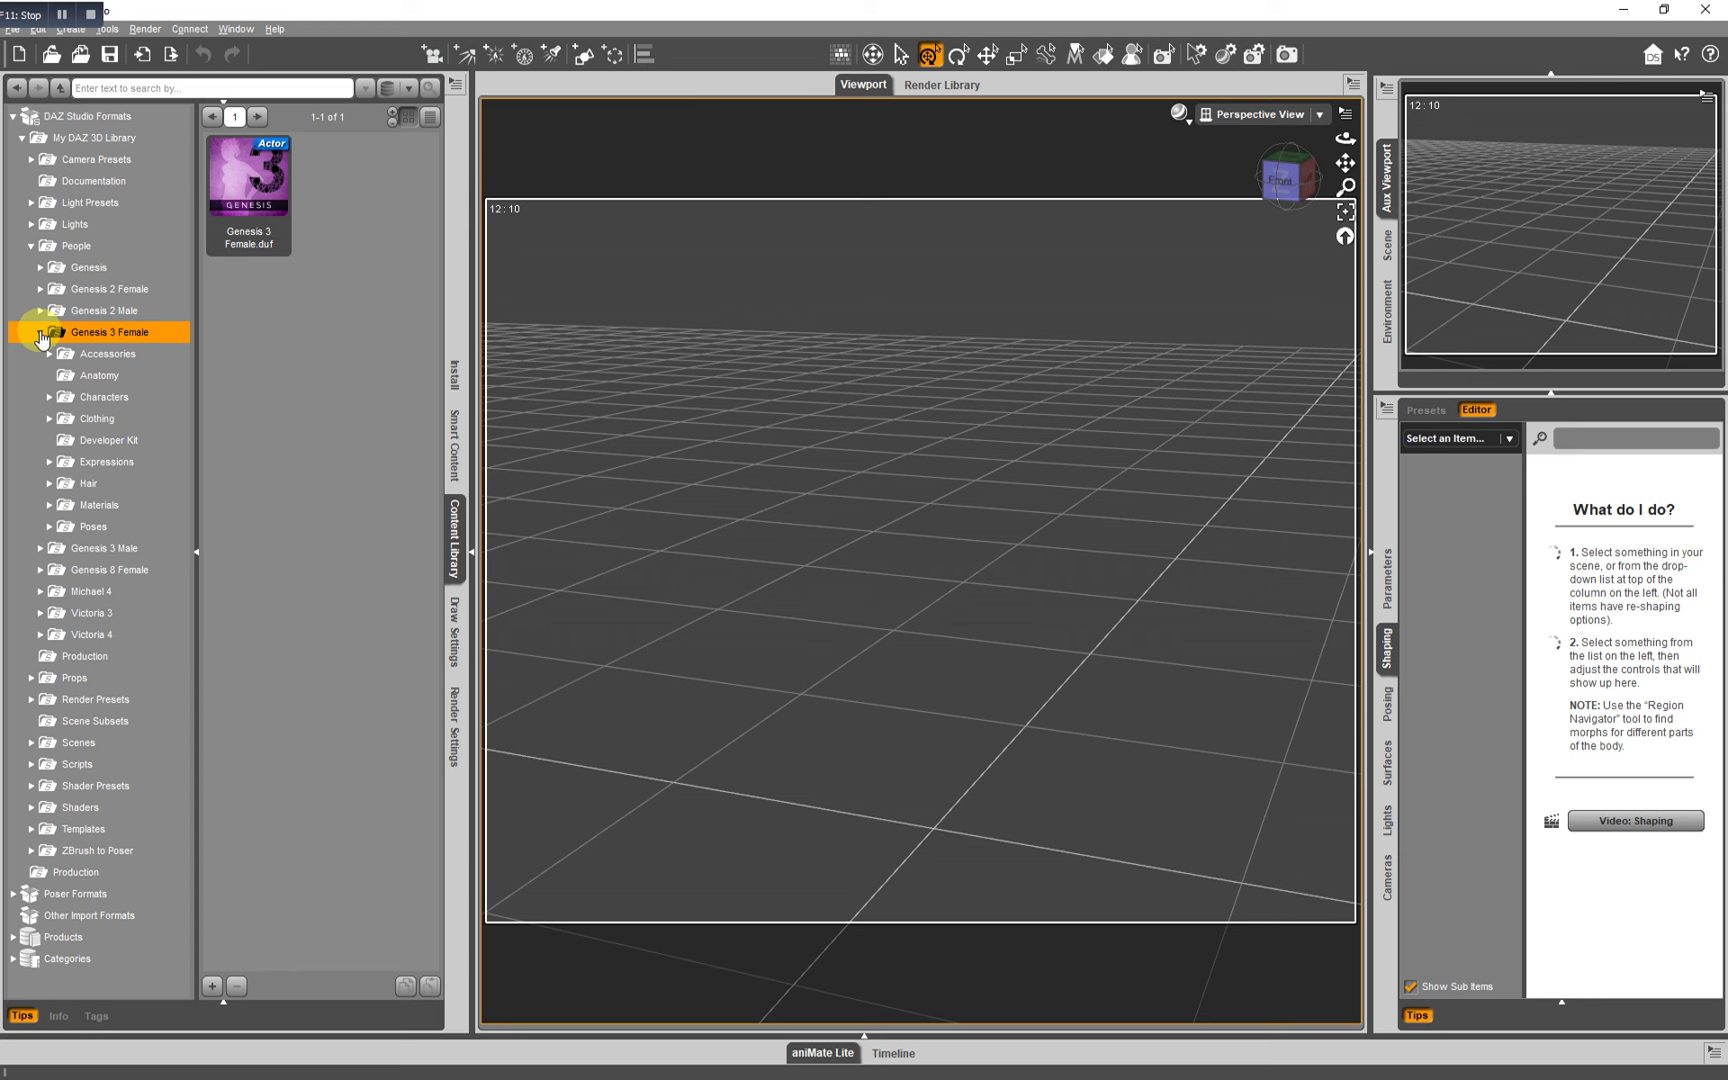
left_click(95, 397)
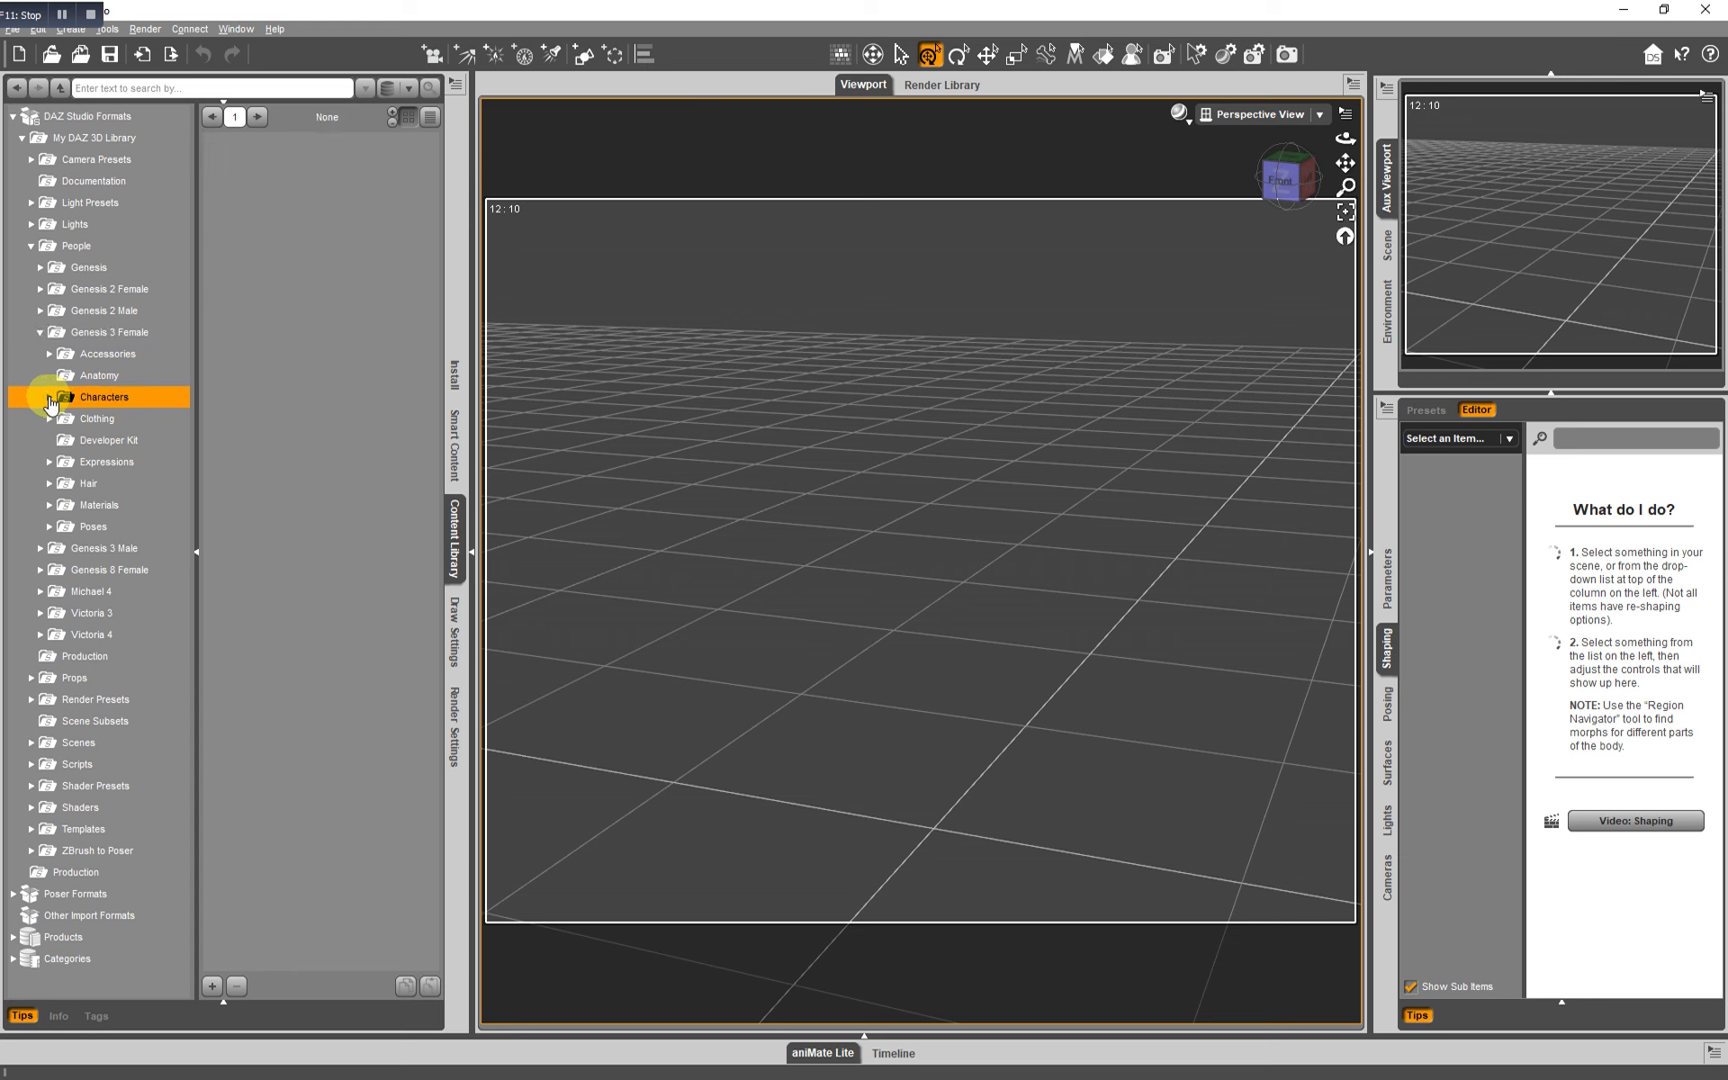
left_click(49, 397)
left_click(49, 397)
left_click(39, 333)
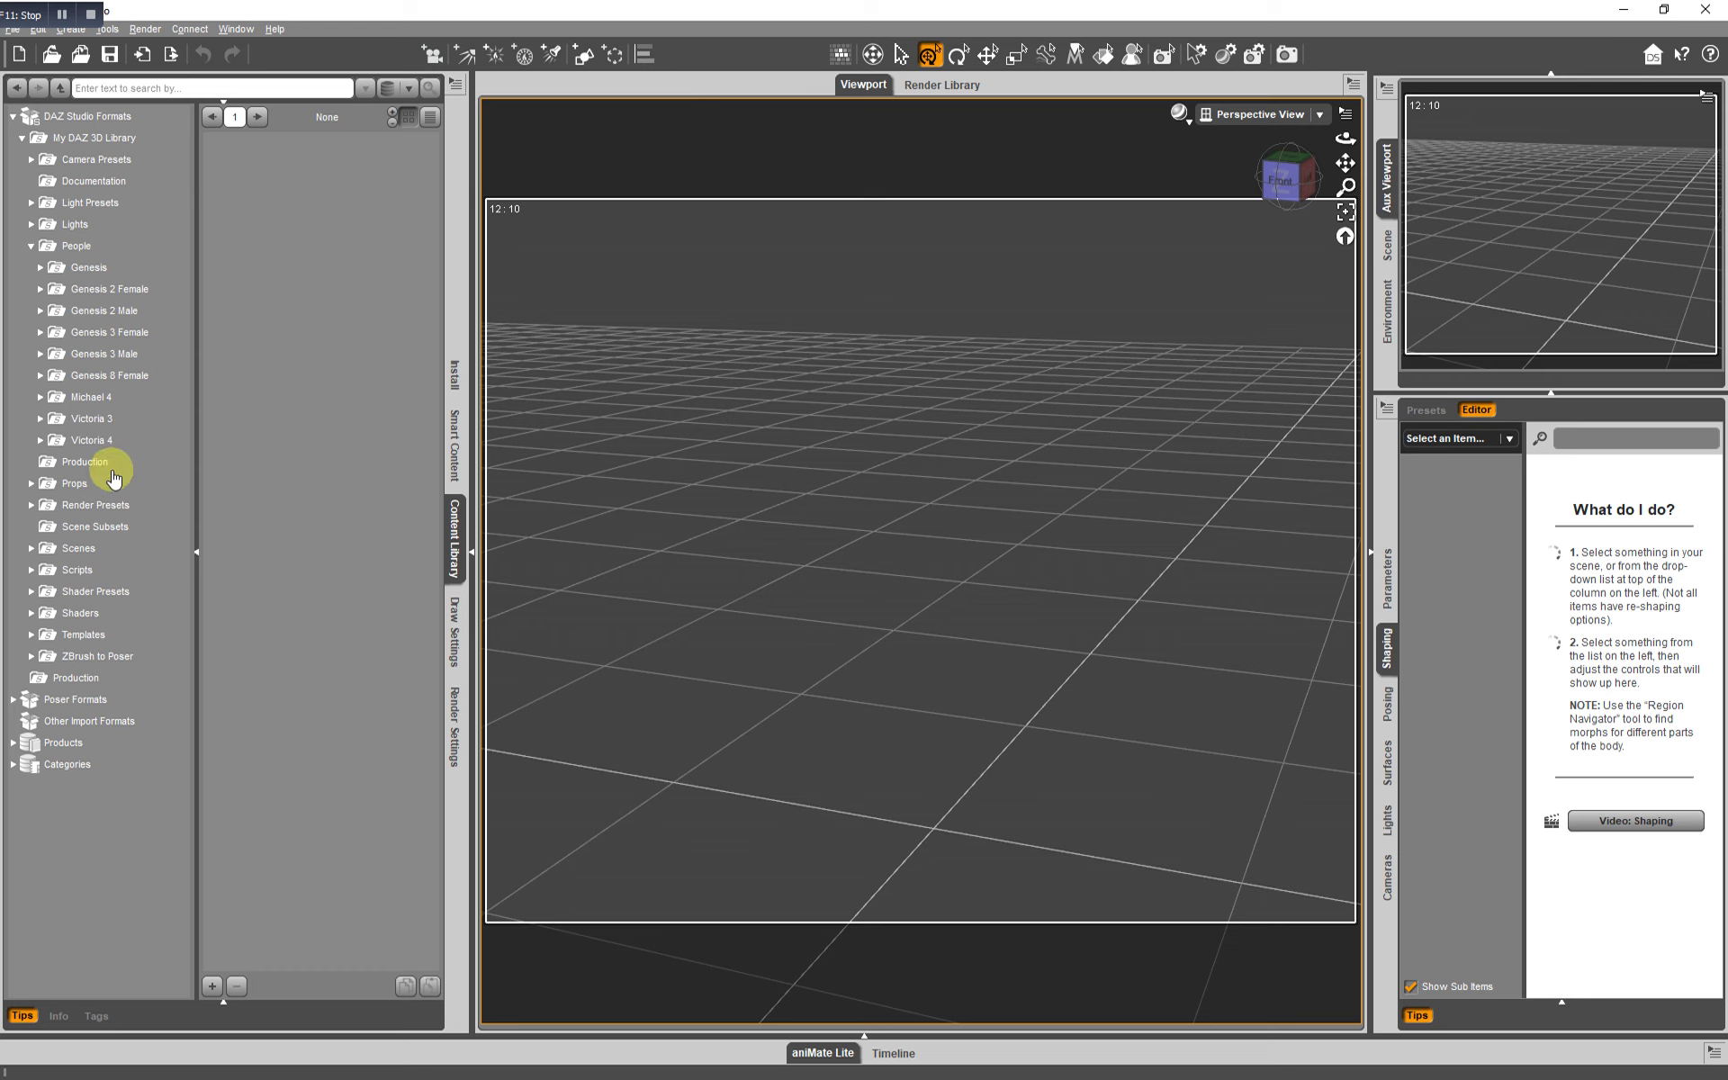
Step: Browse the Props, Render Presets and Scenes folders of My DAZ 3D Library
left_click(74, 483)
left_click(31, 485)
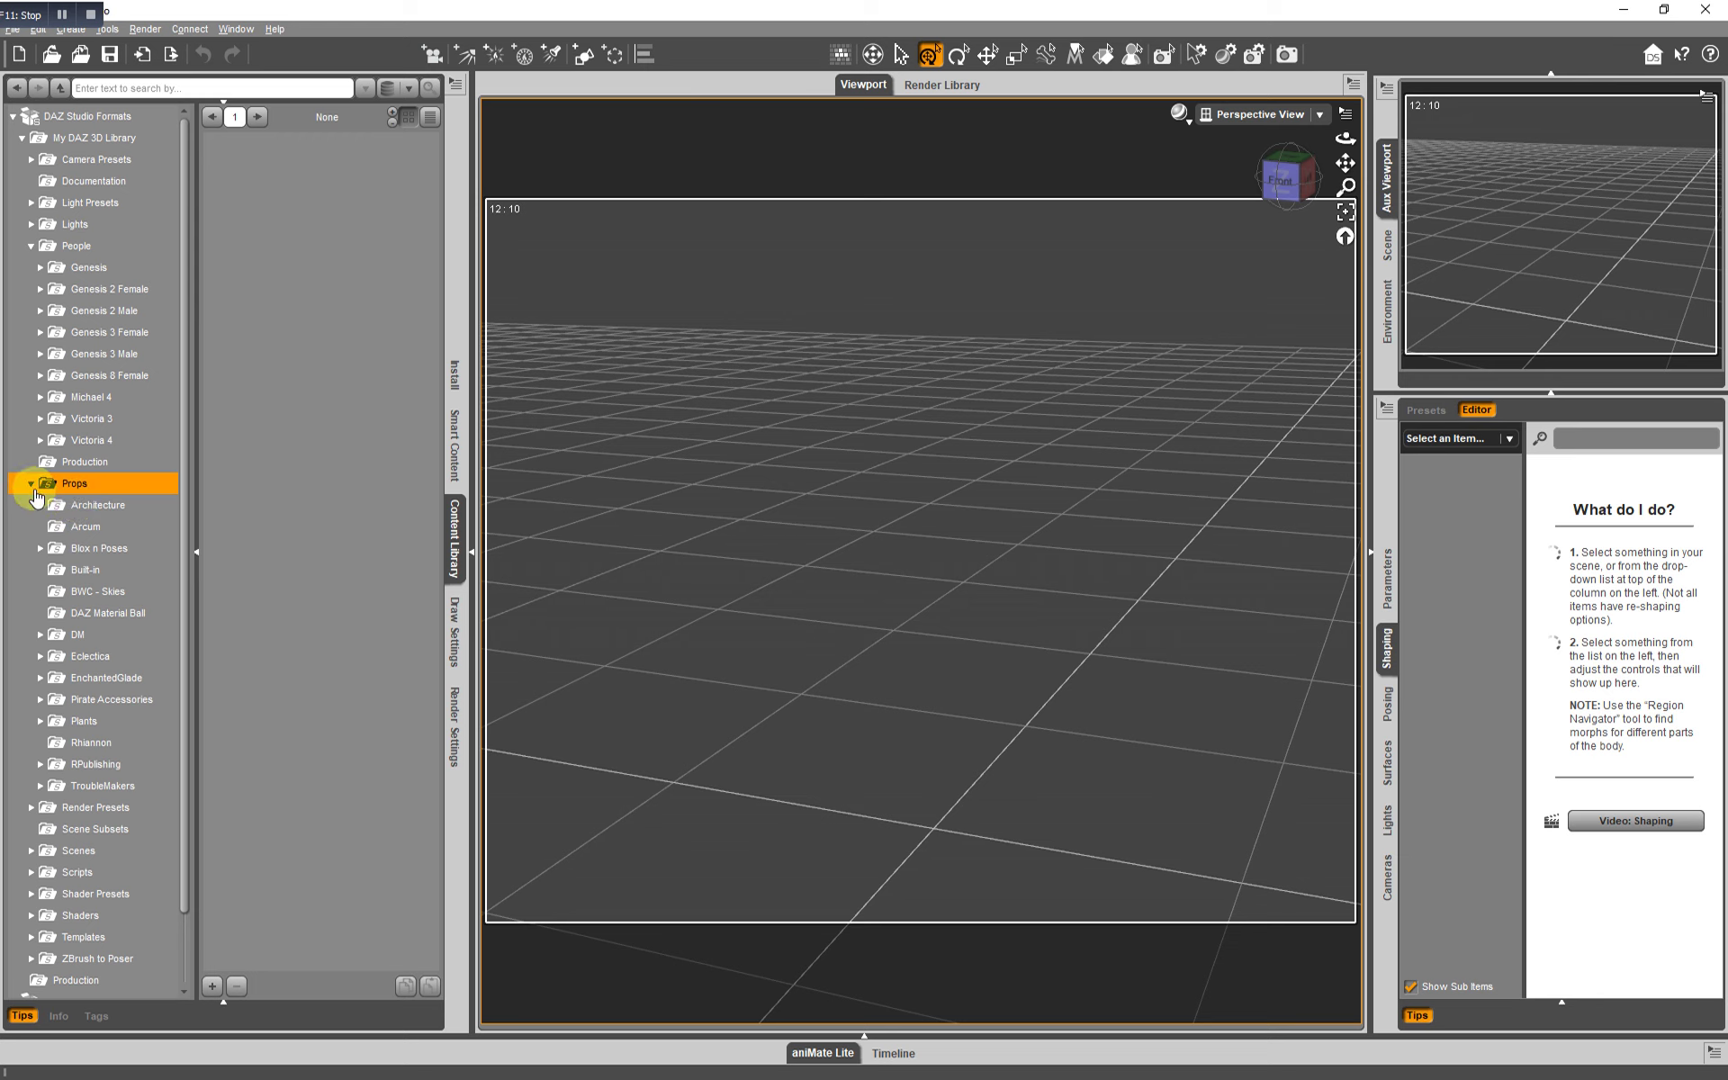
left_click(31, 486)
left_click(60, 509)
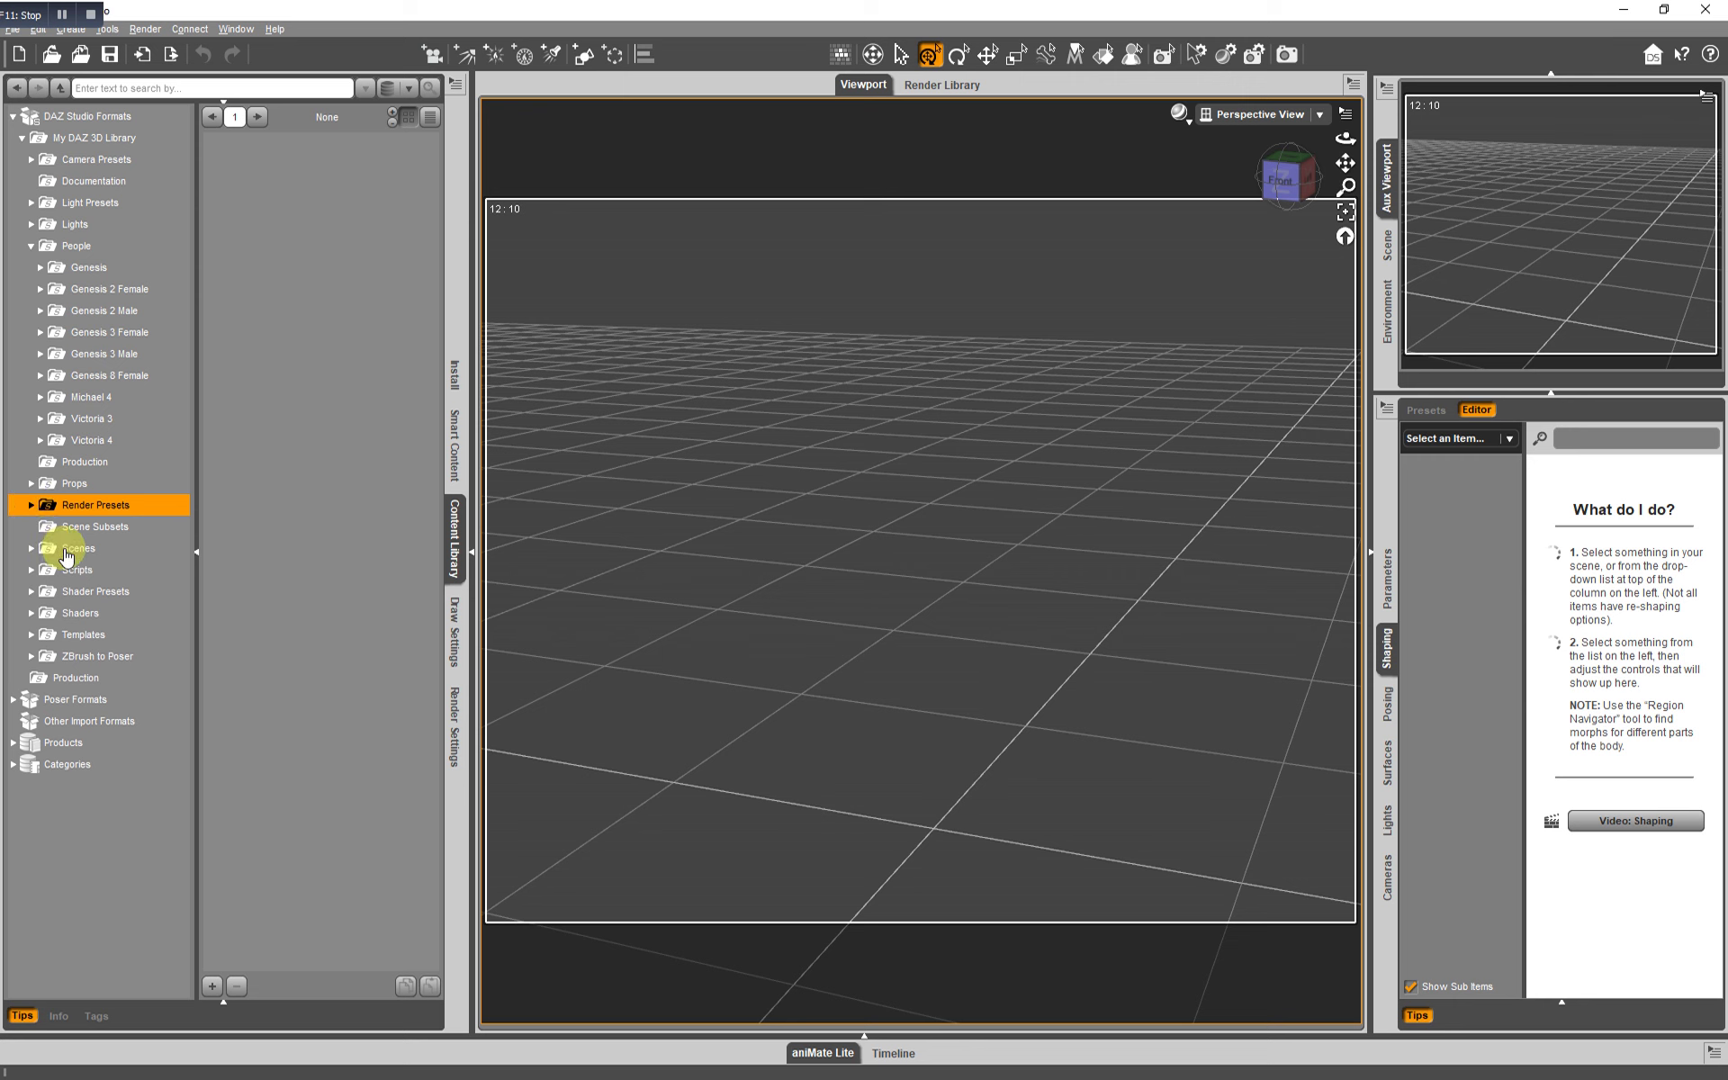
left_click(67, 551)
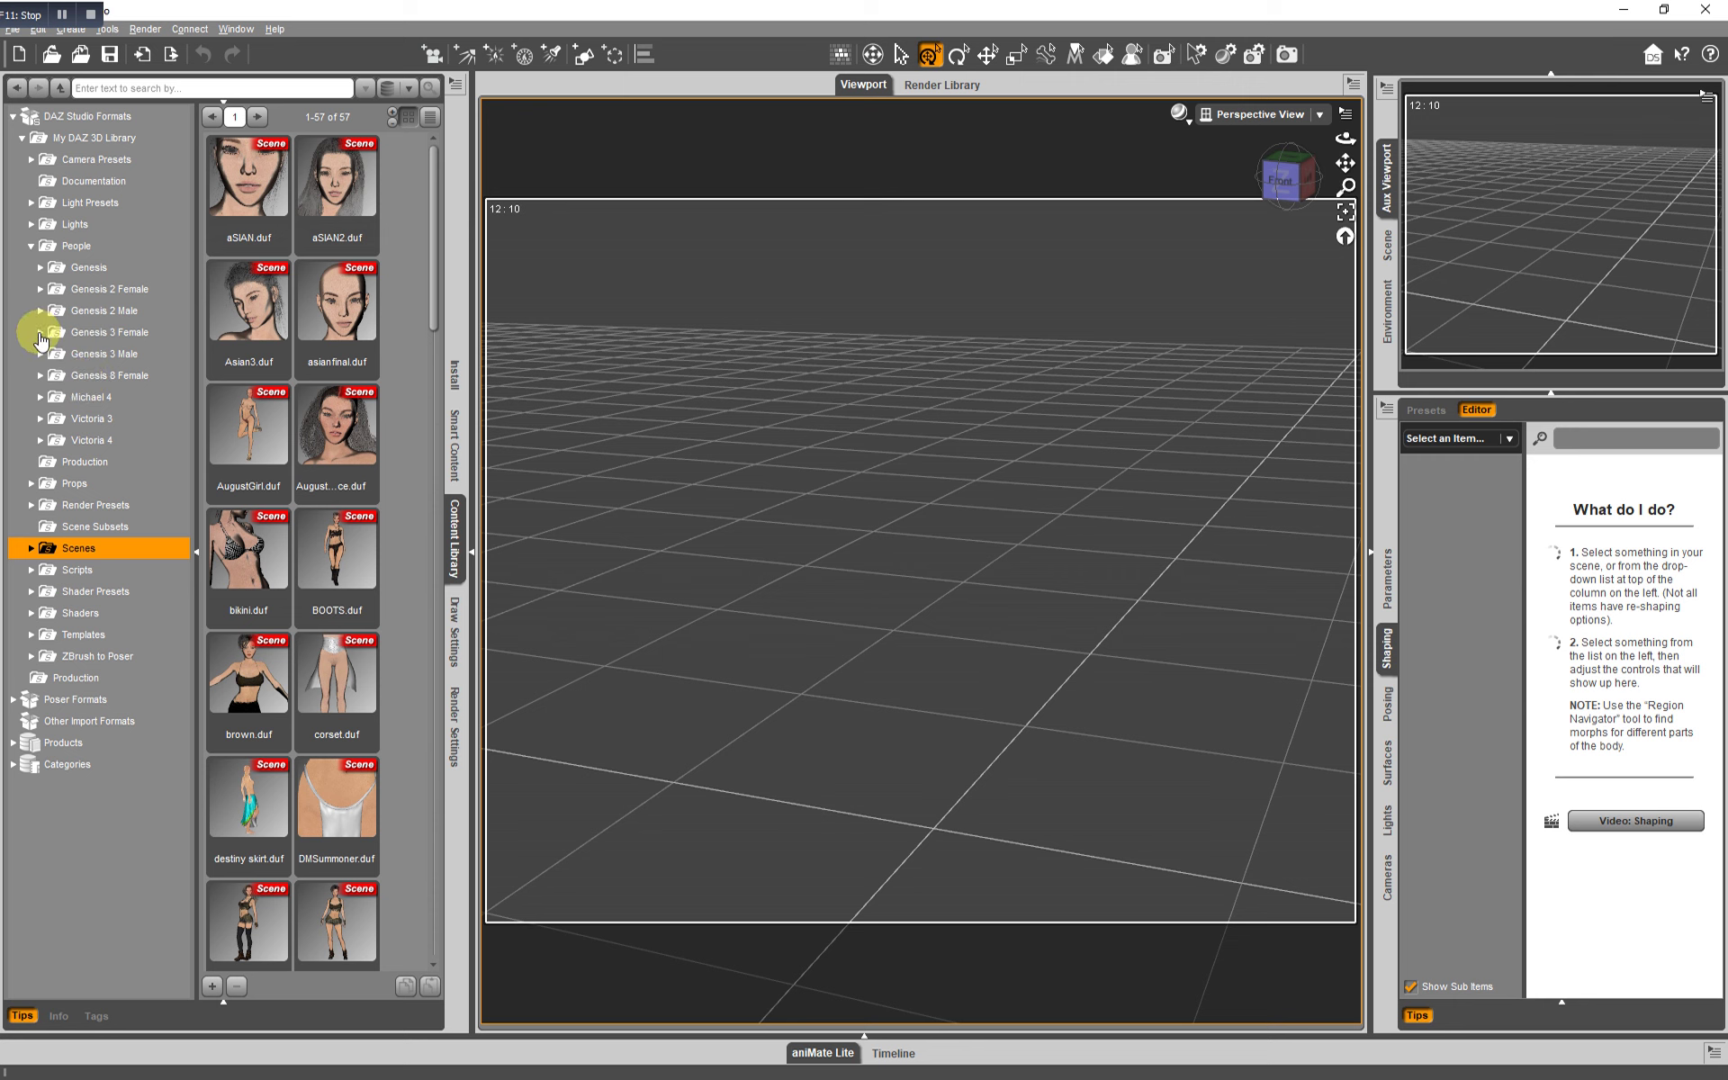
Step: Show the Genesis 3 Female AA_Converted and Petite Amie poses, then collapse everything to My DAZ 3D Library
left_click(39, 334)
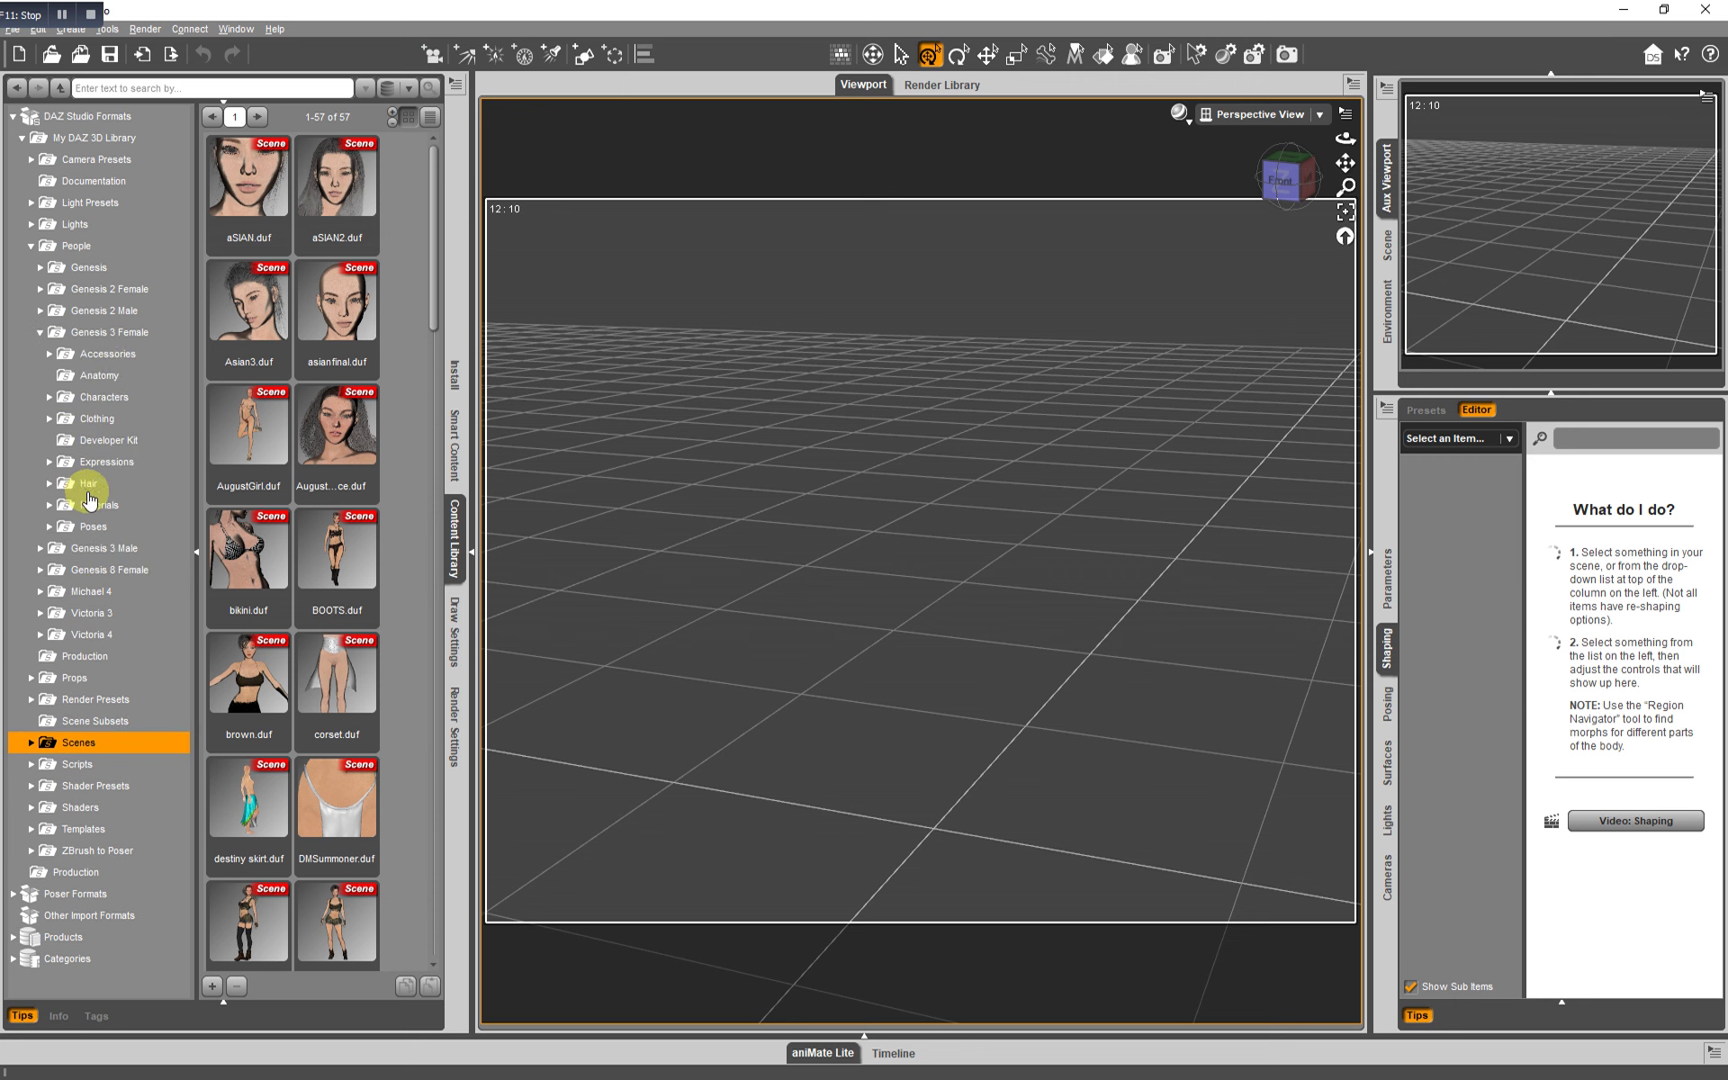
left_click(93, 531)
left_click(49, 526)
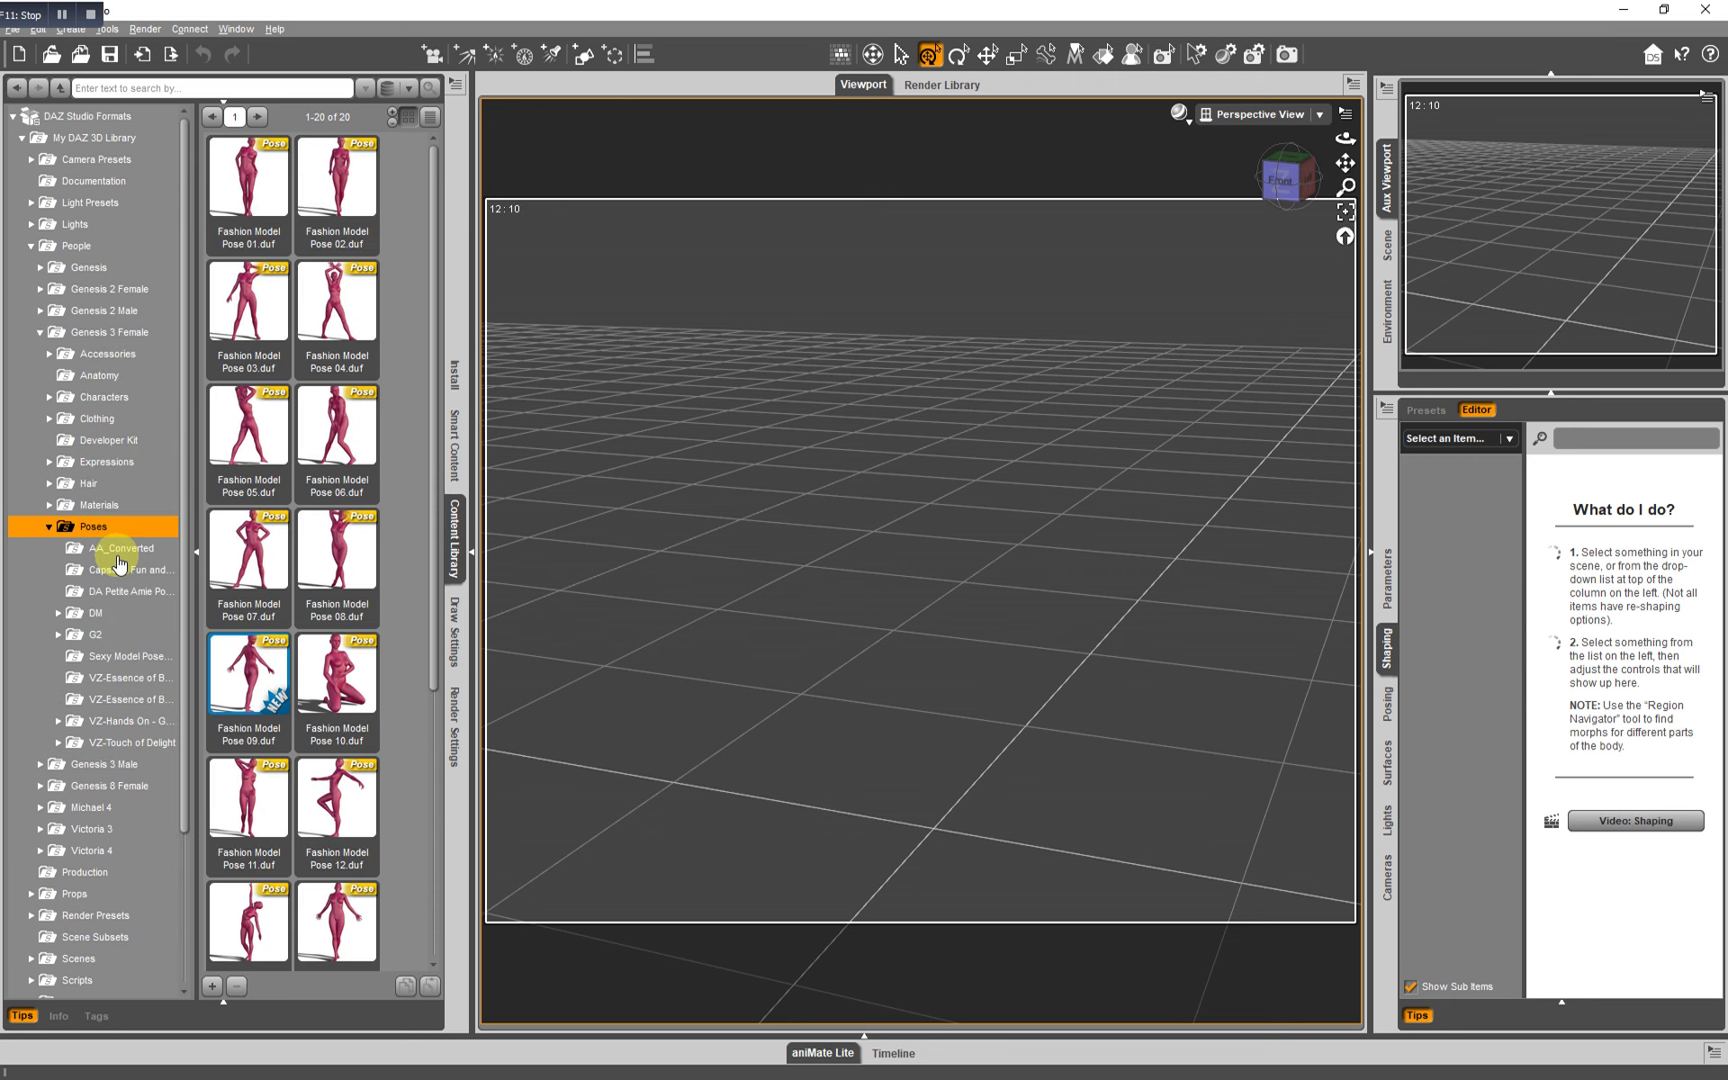
left_click(116, 551)
left_click(115, 591)
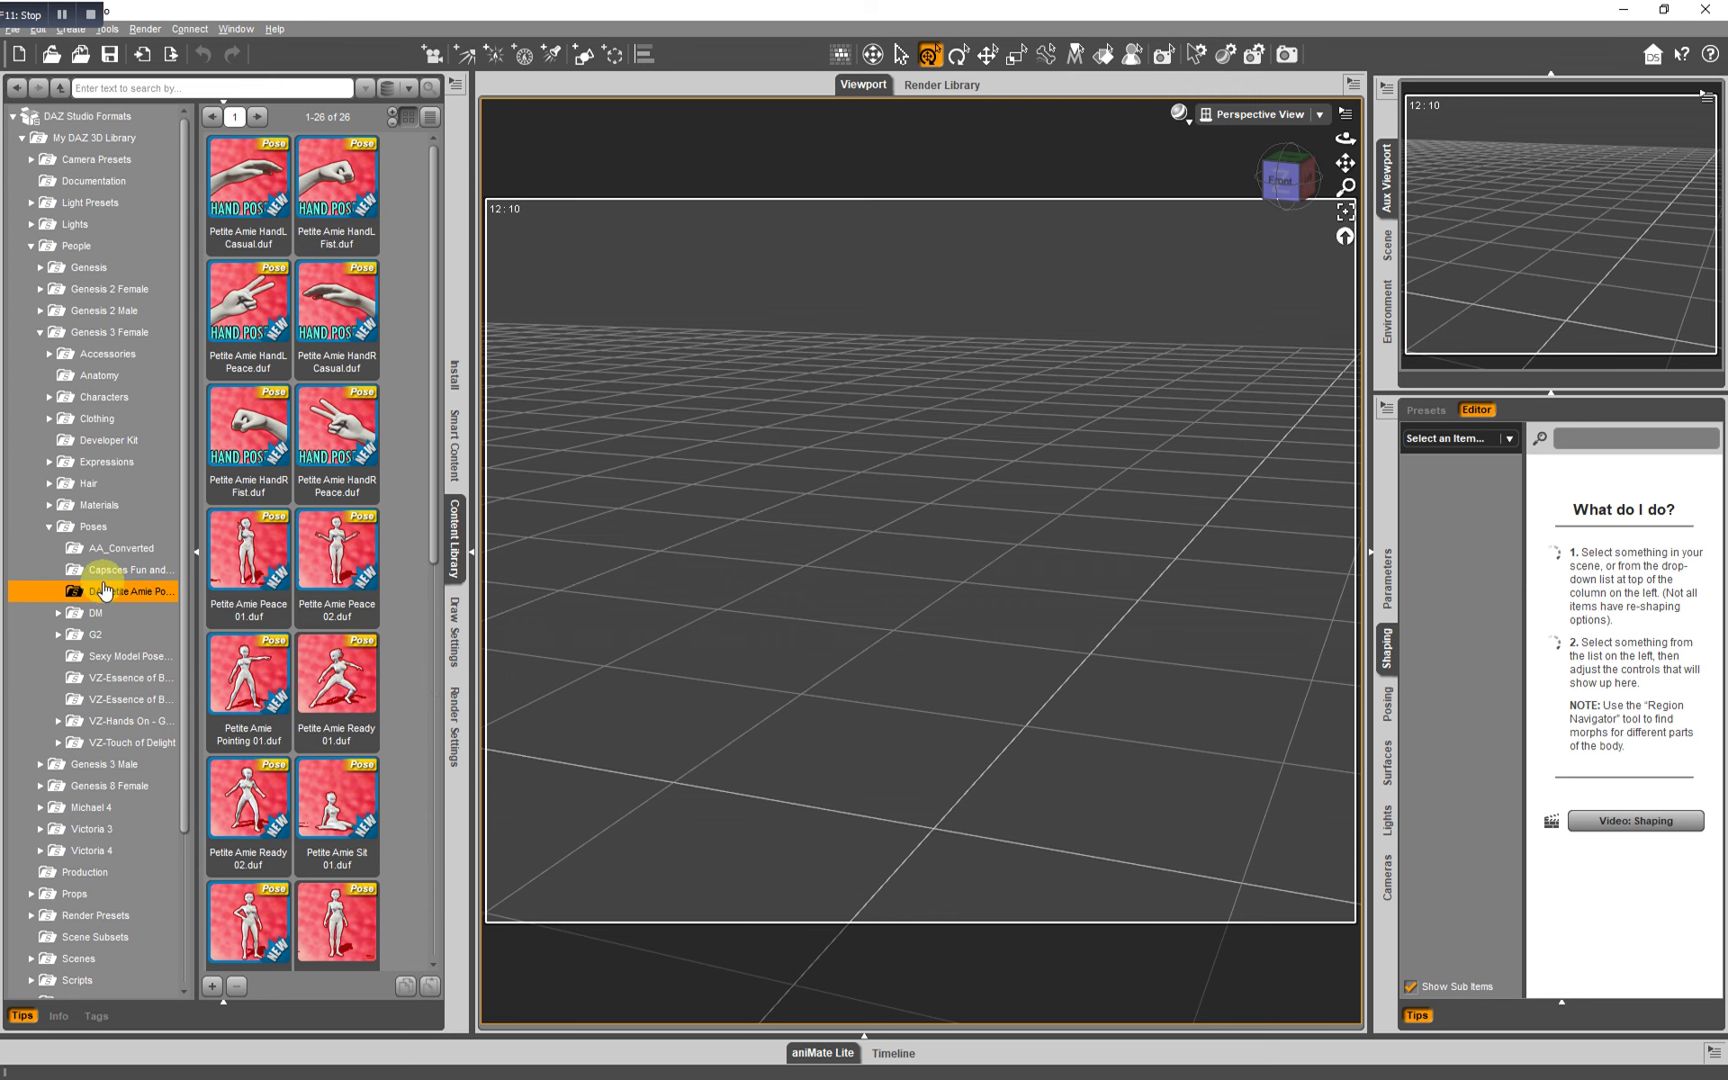
left_click(48, 526)
left_click(39, 334)
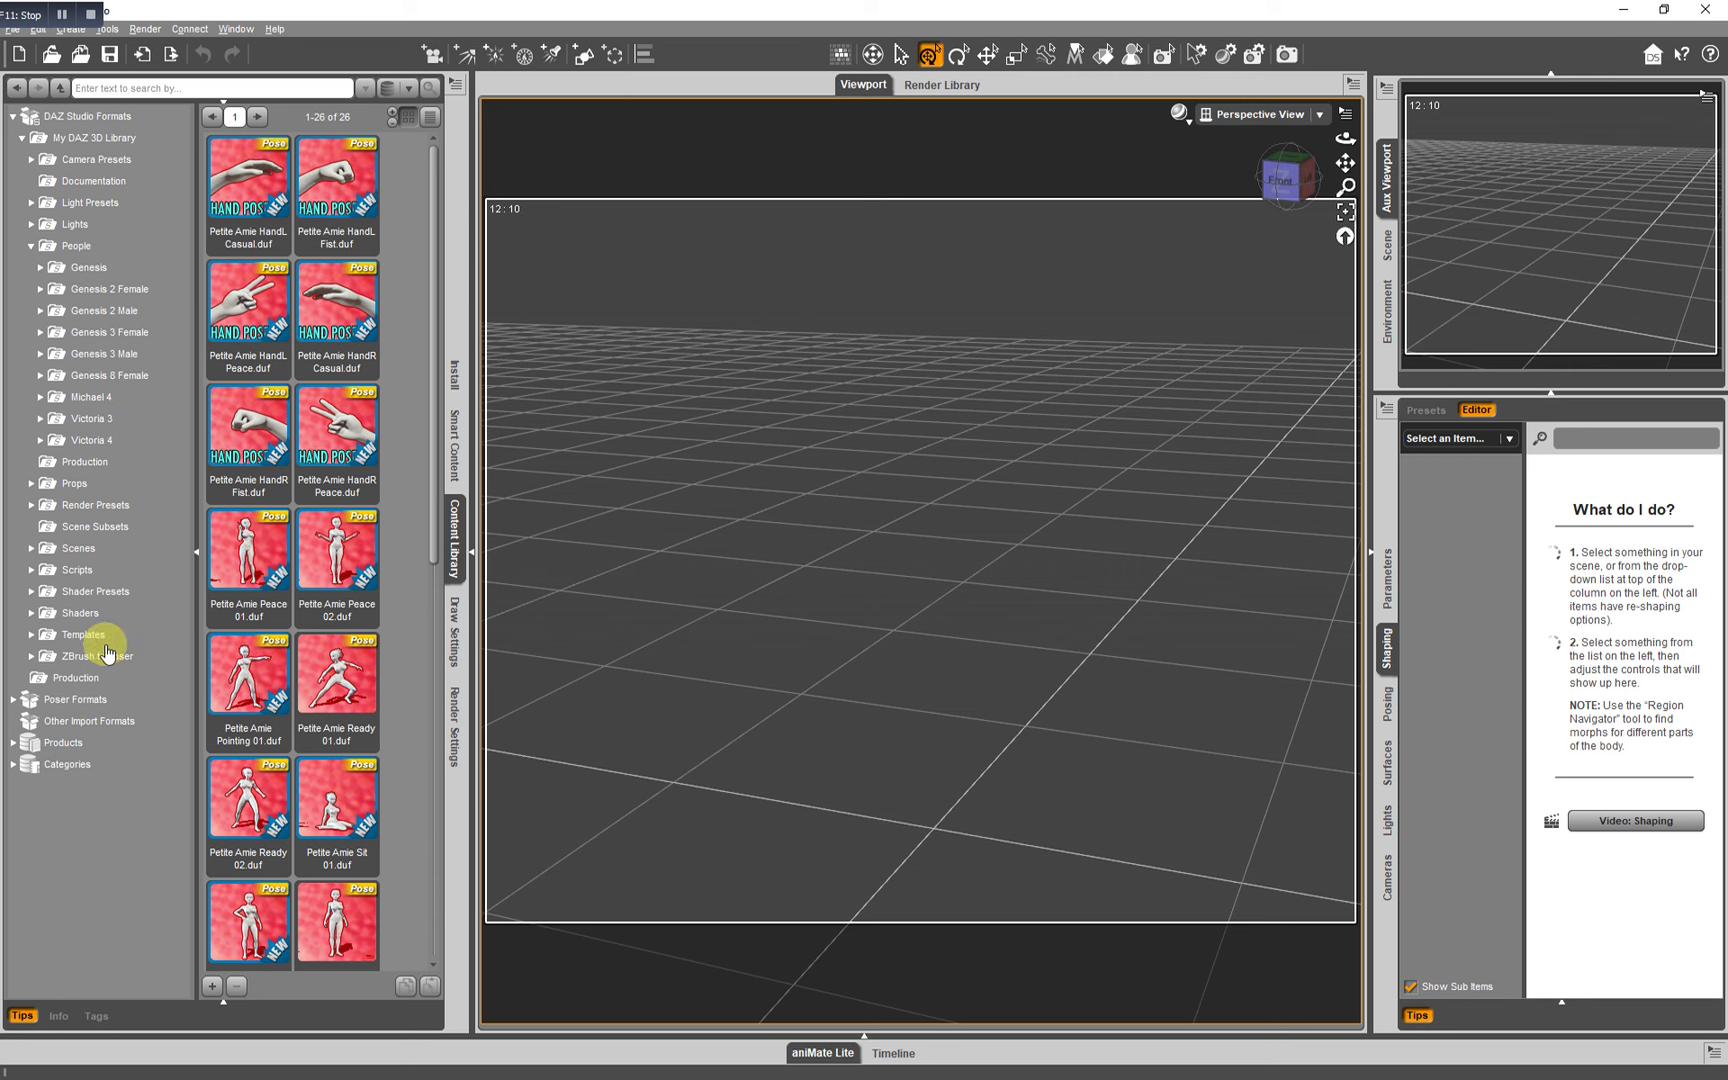
left_click(21, 138)
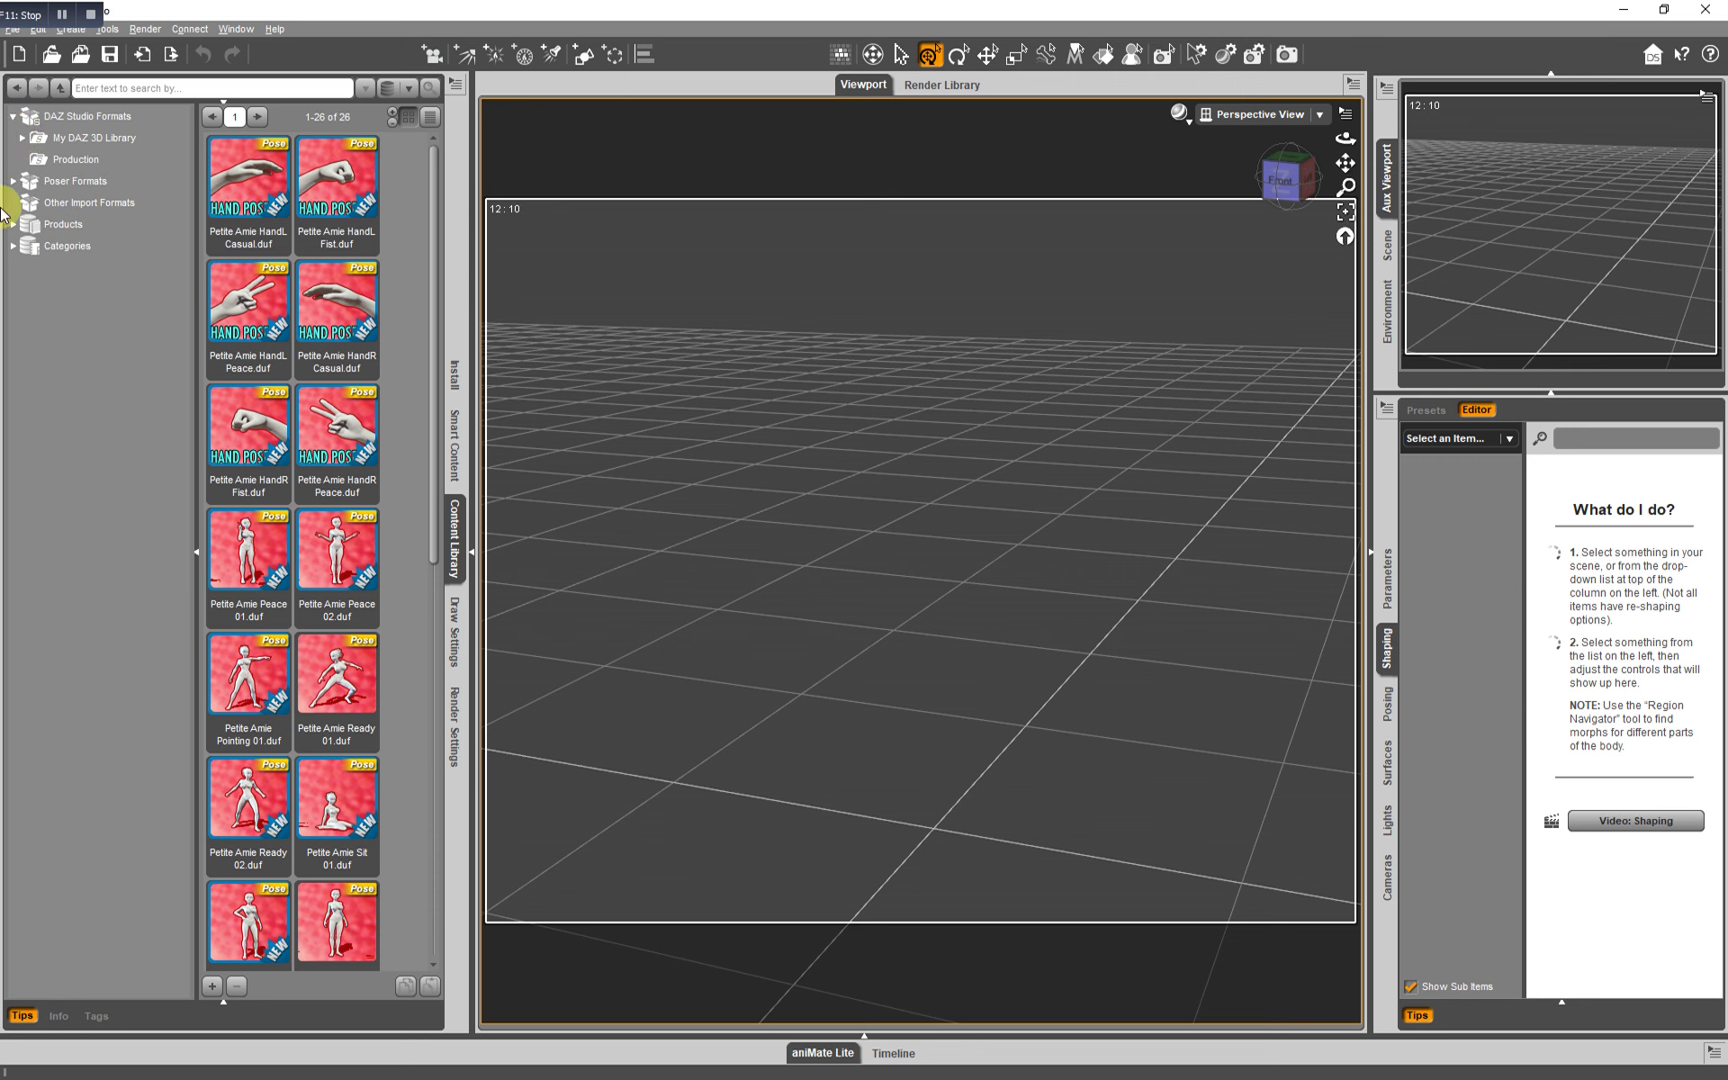
Step: Expand Poser Formats and select its Poser Pro 2014 Content and Poser 11 Content runtimes
left_click(63, 182)
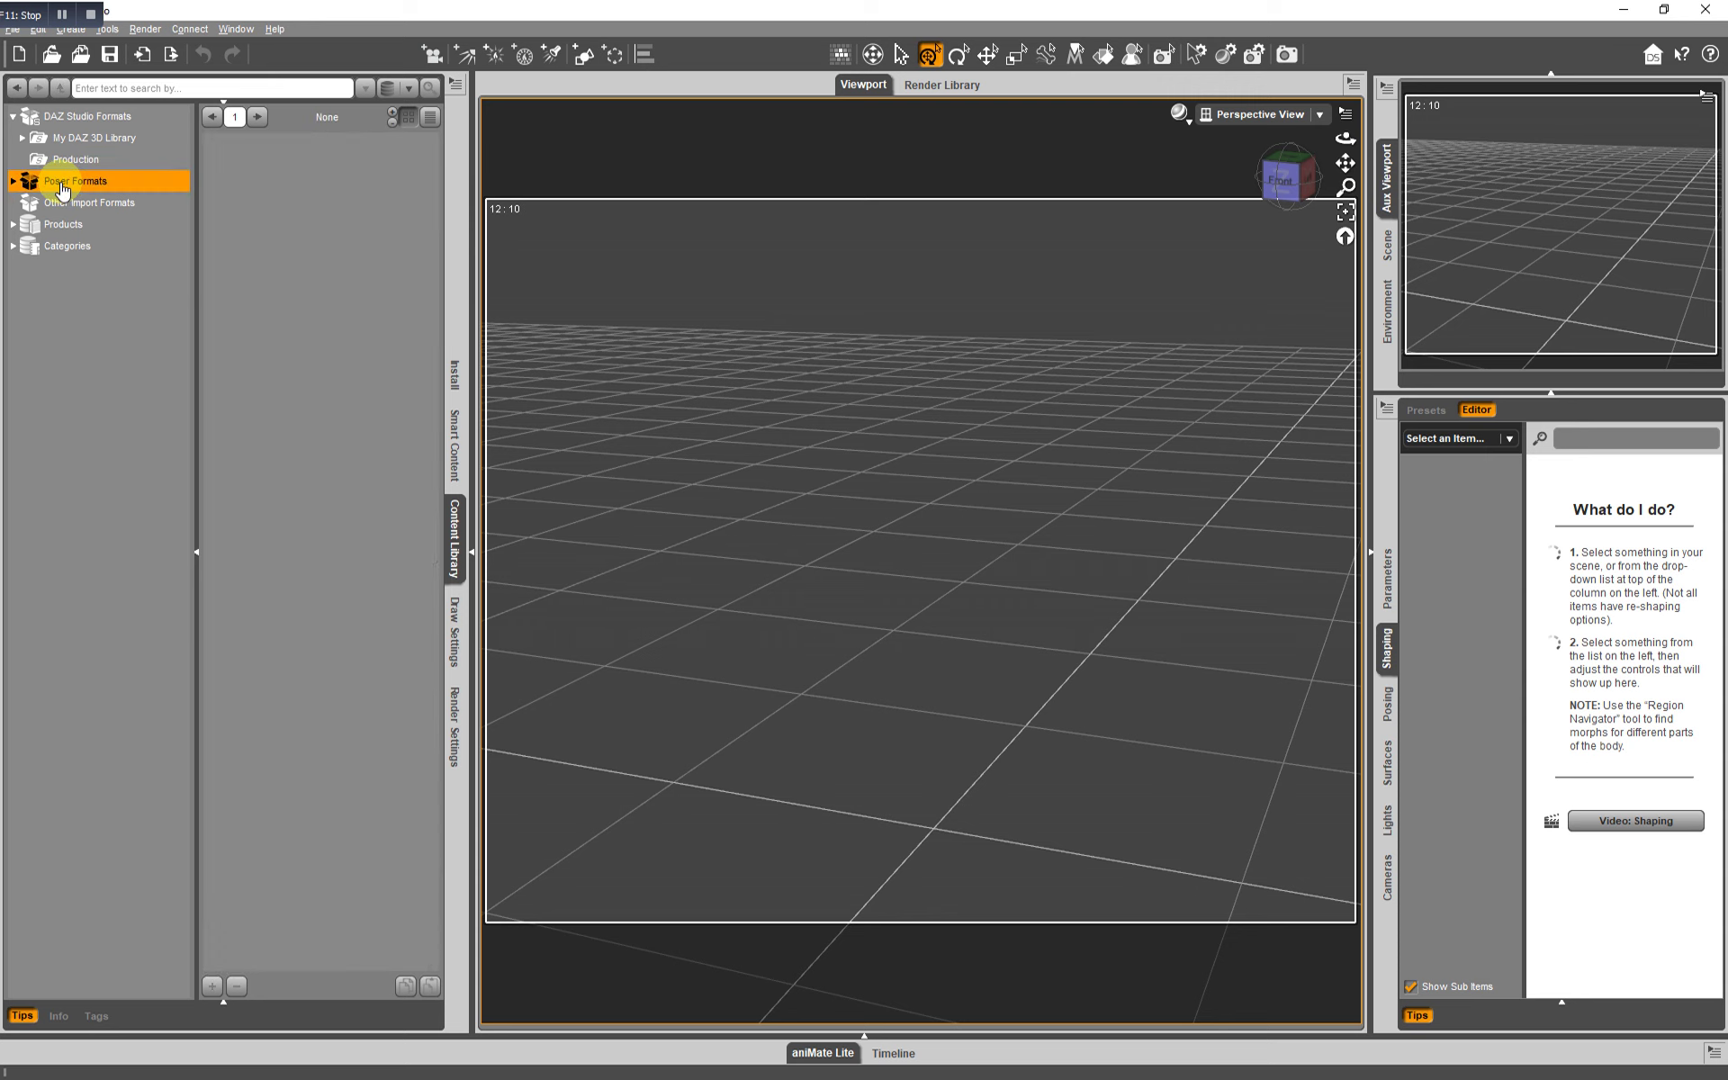
left_click(13, 182)
left_click(22, 203)
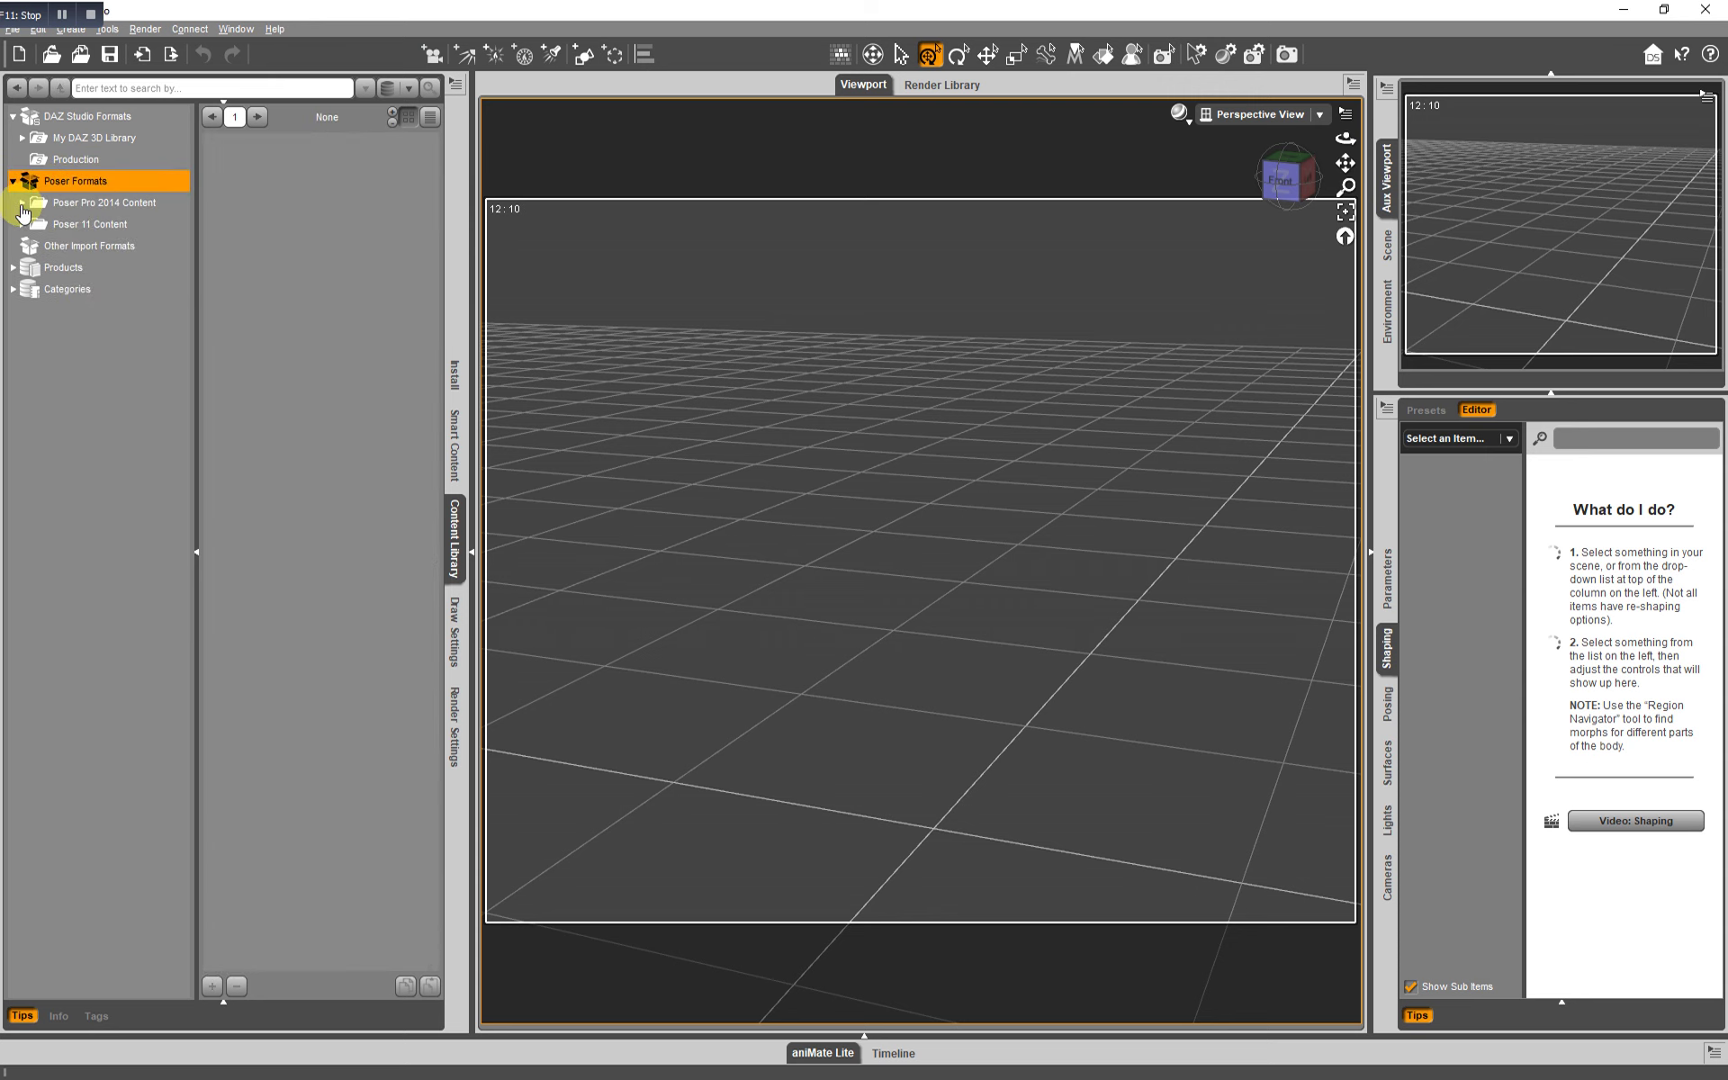
left_click(99, 206)
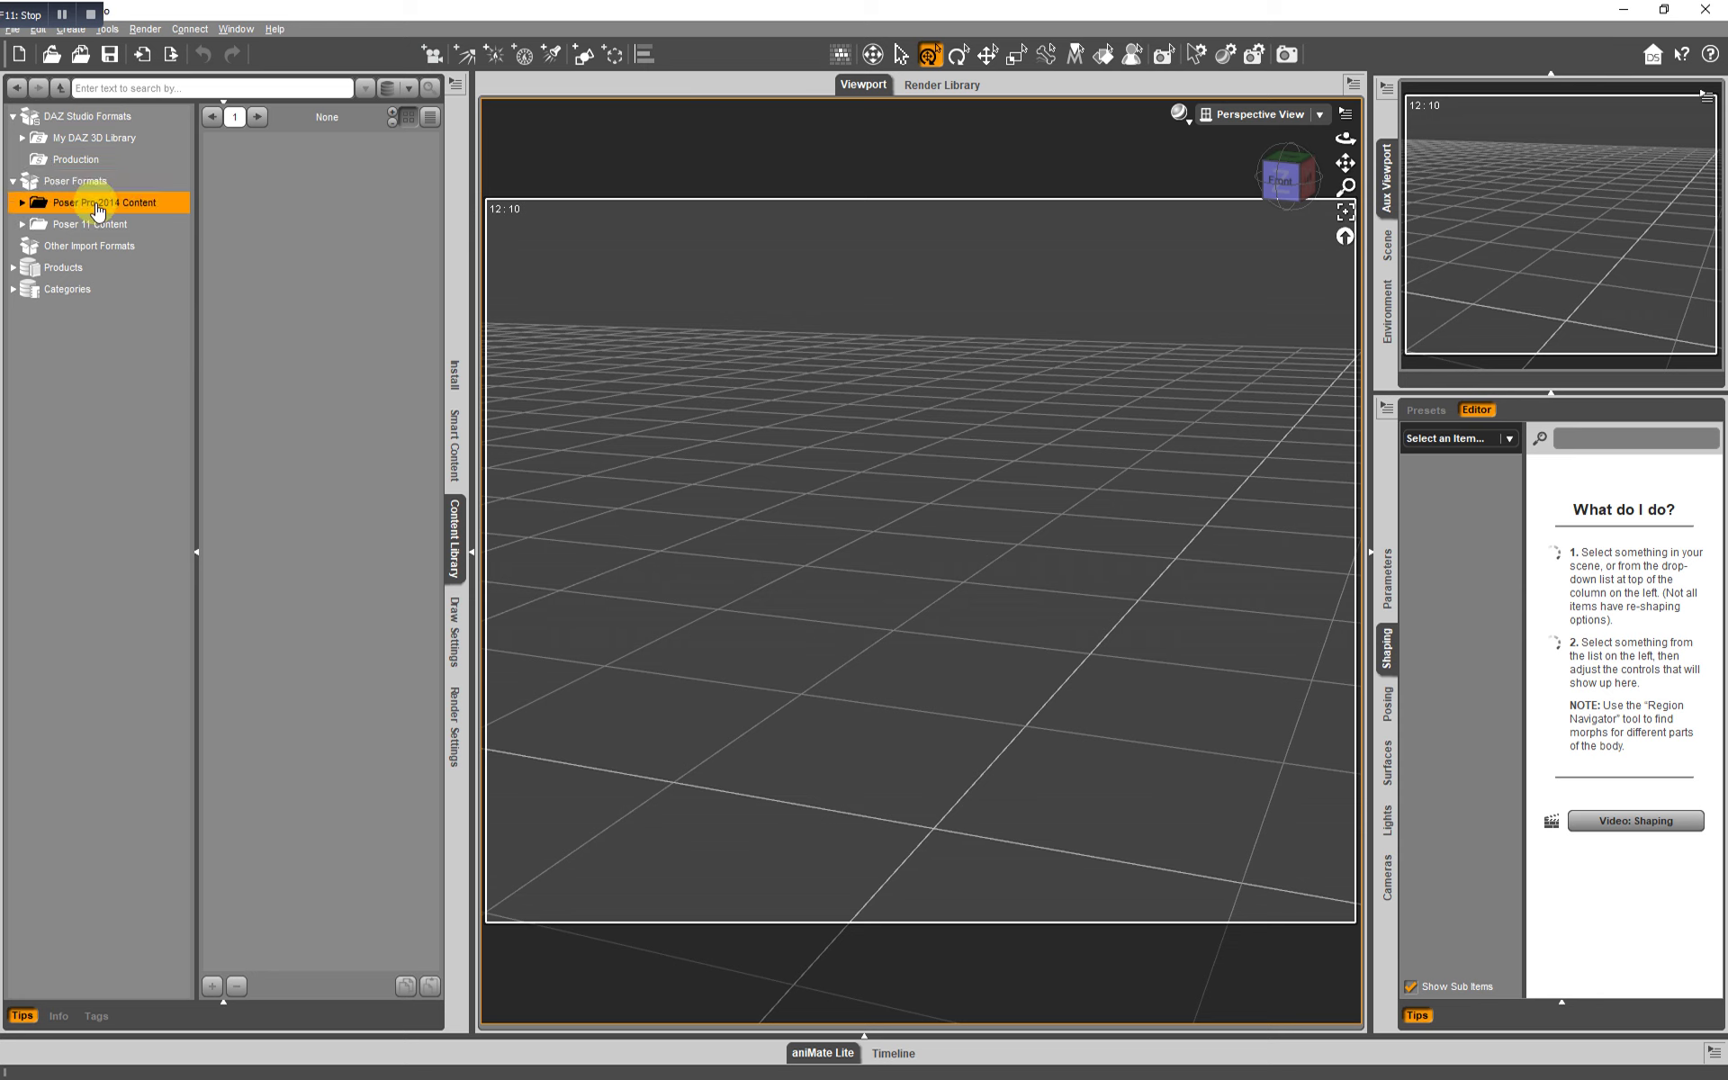
left_click(77, 229)
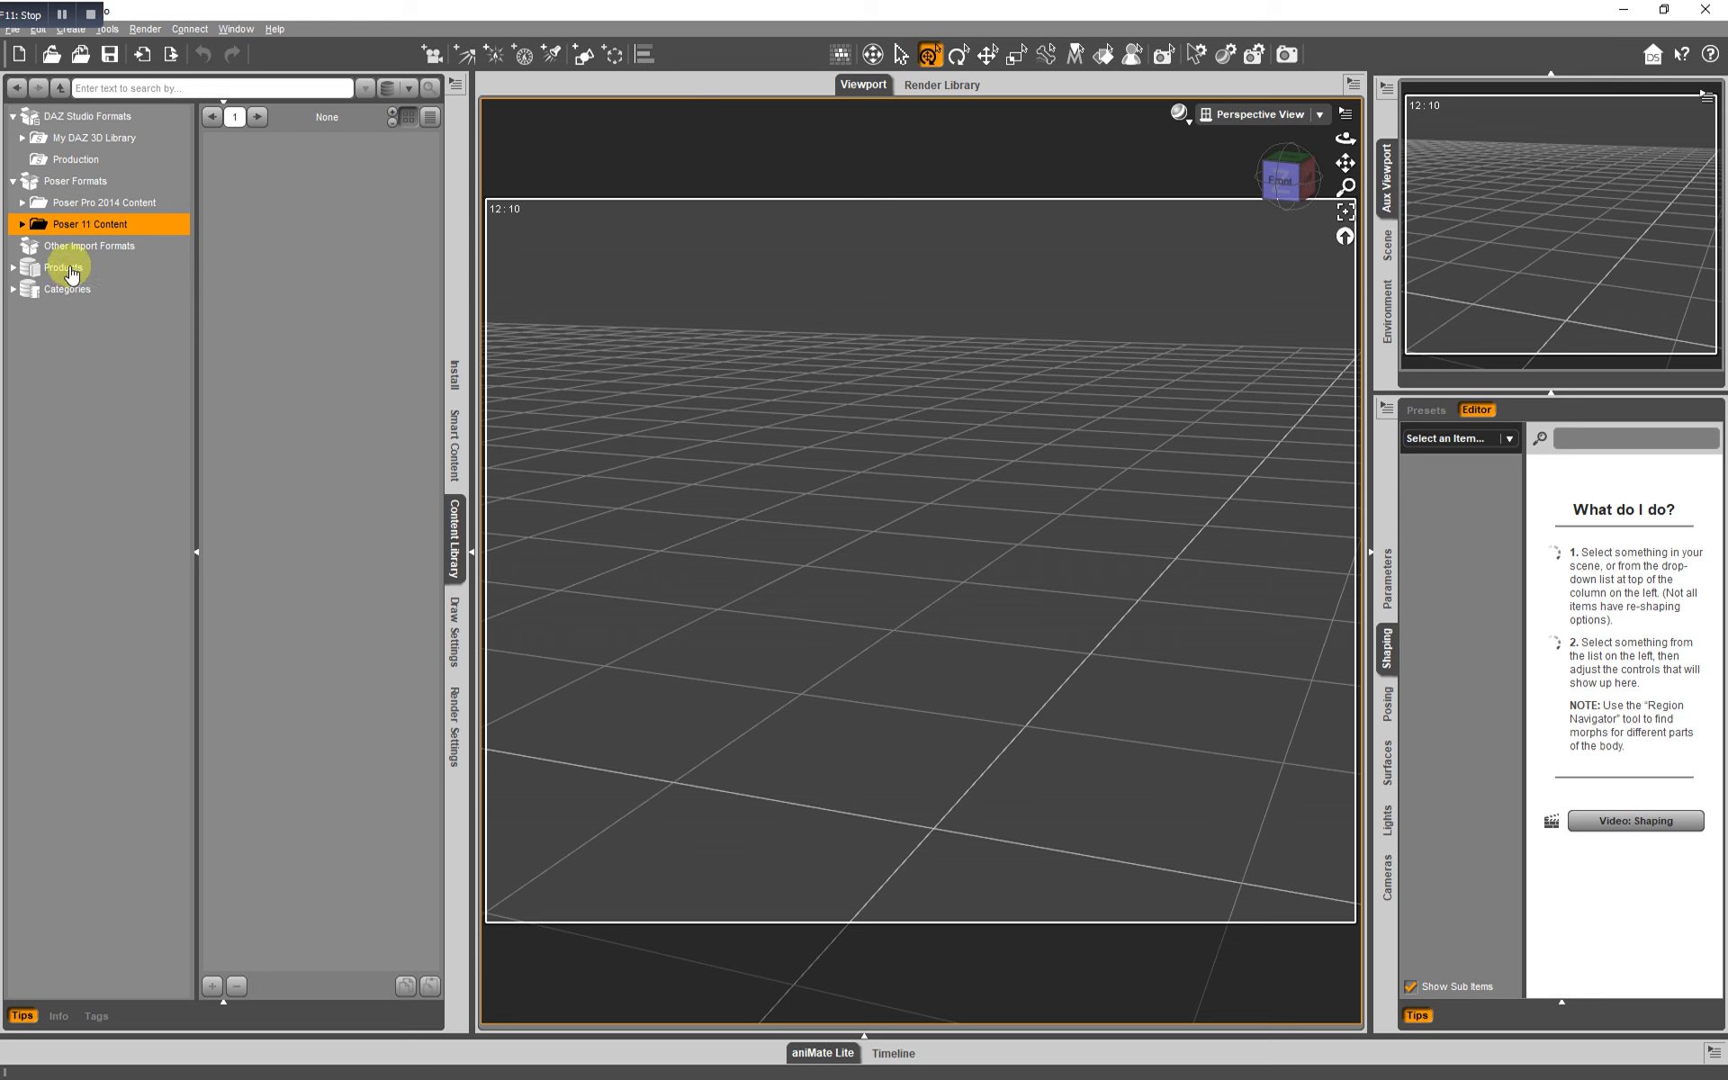
Step: Browse Products folders A and E, then collapse Products back to one line
left_click(72, 270)
left_click(12, 269)
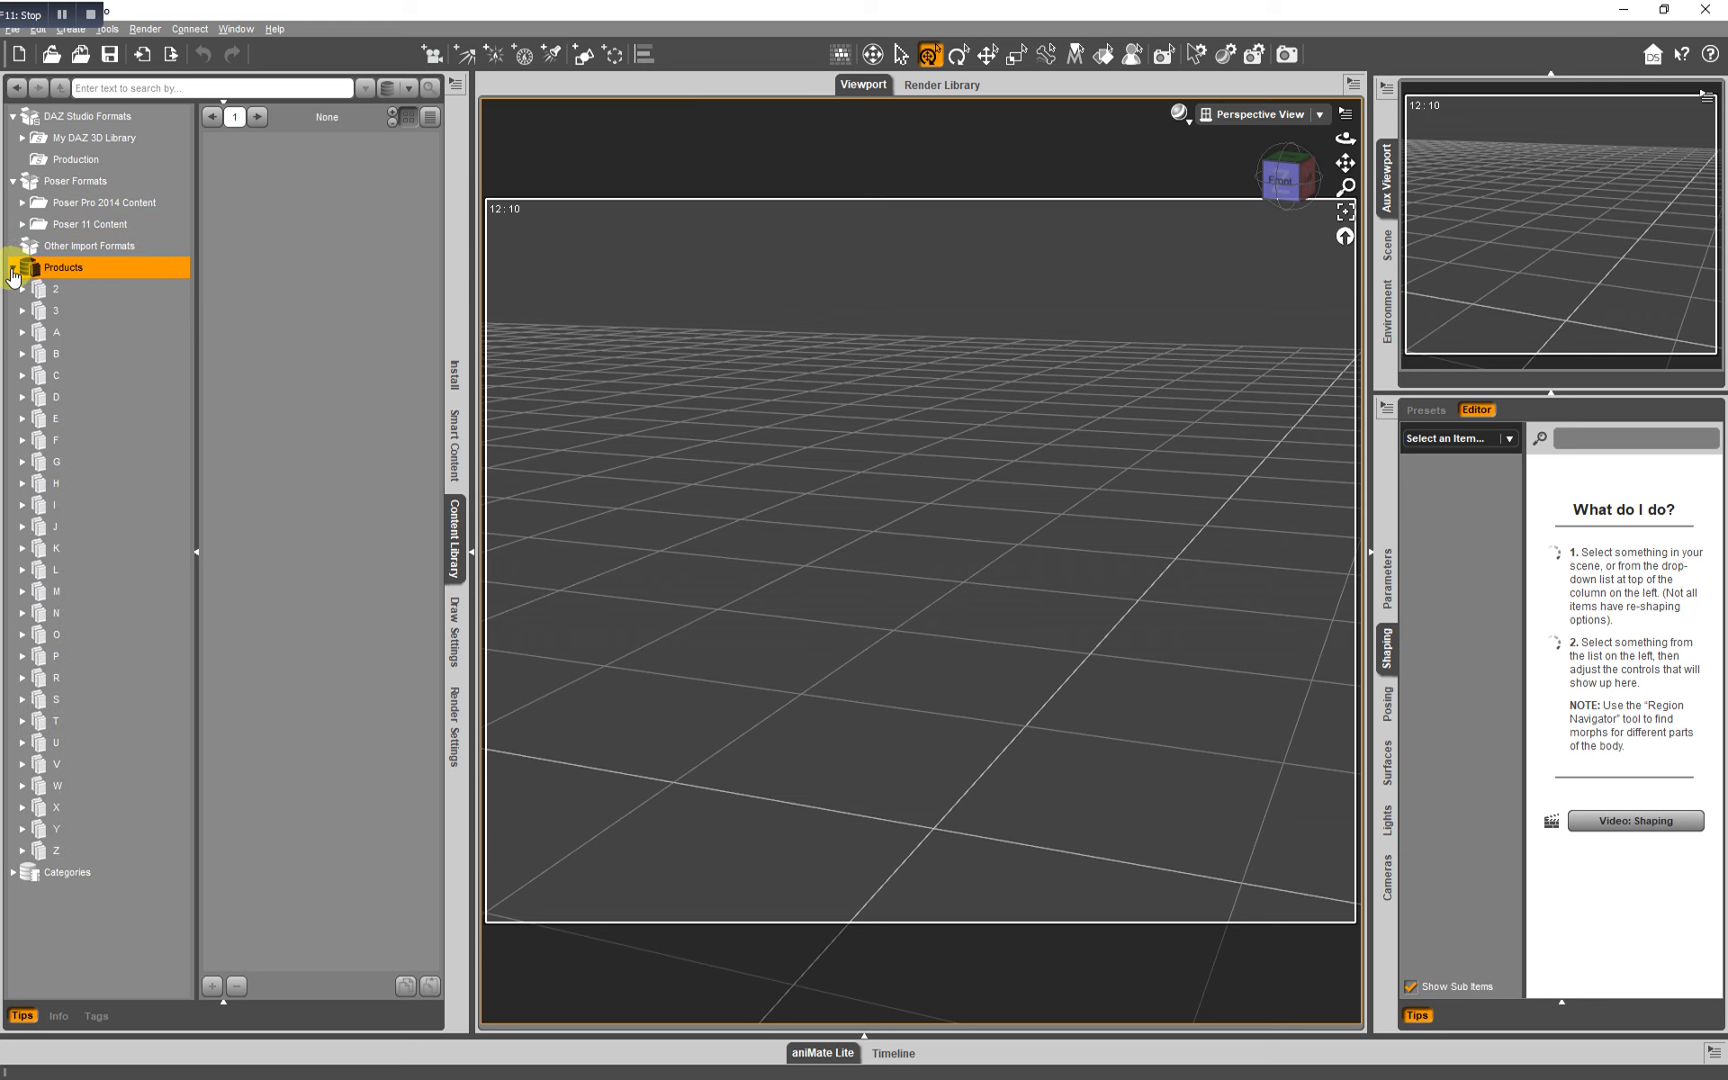
left_click(34, 332)
left_click(22, 333)
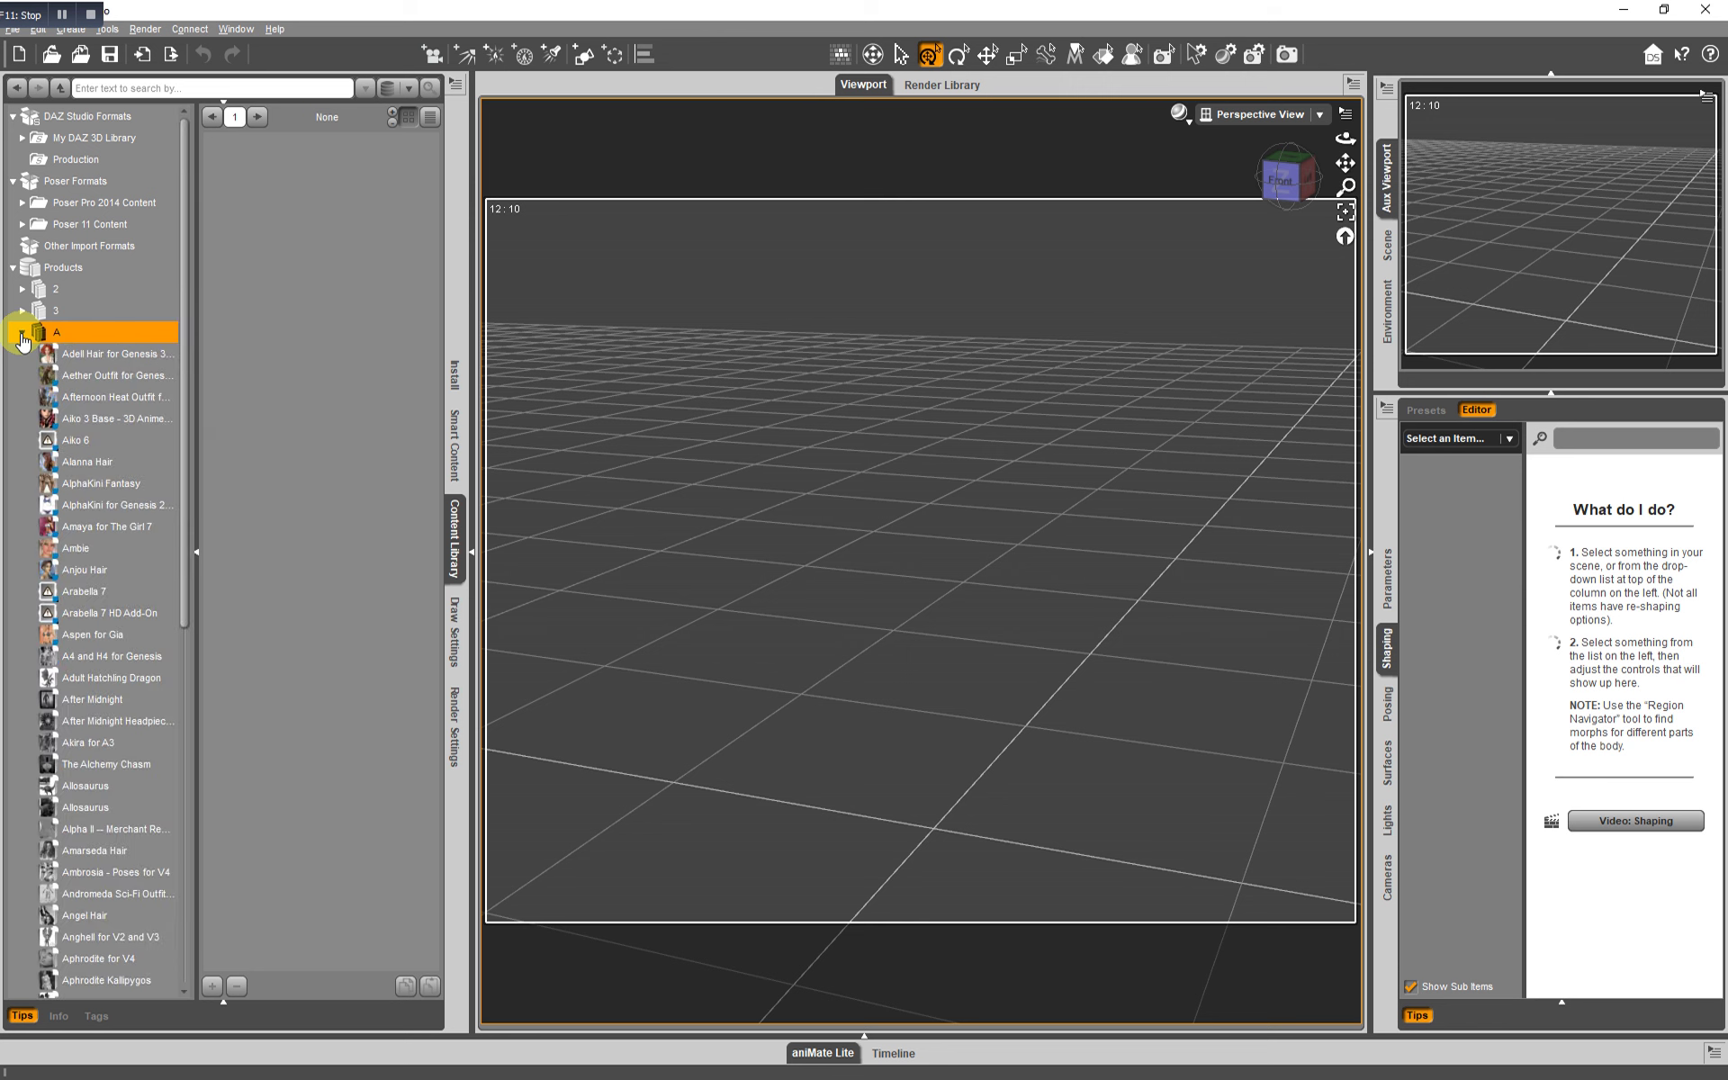
left_click(22, 337)
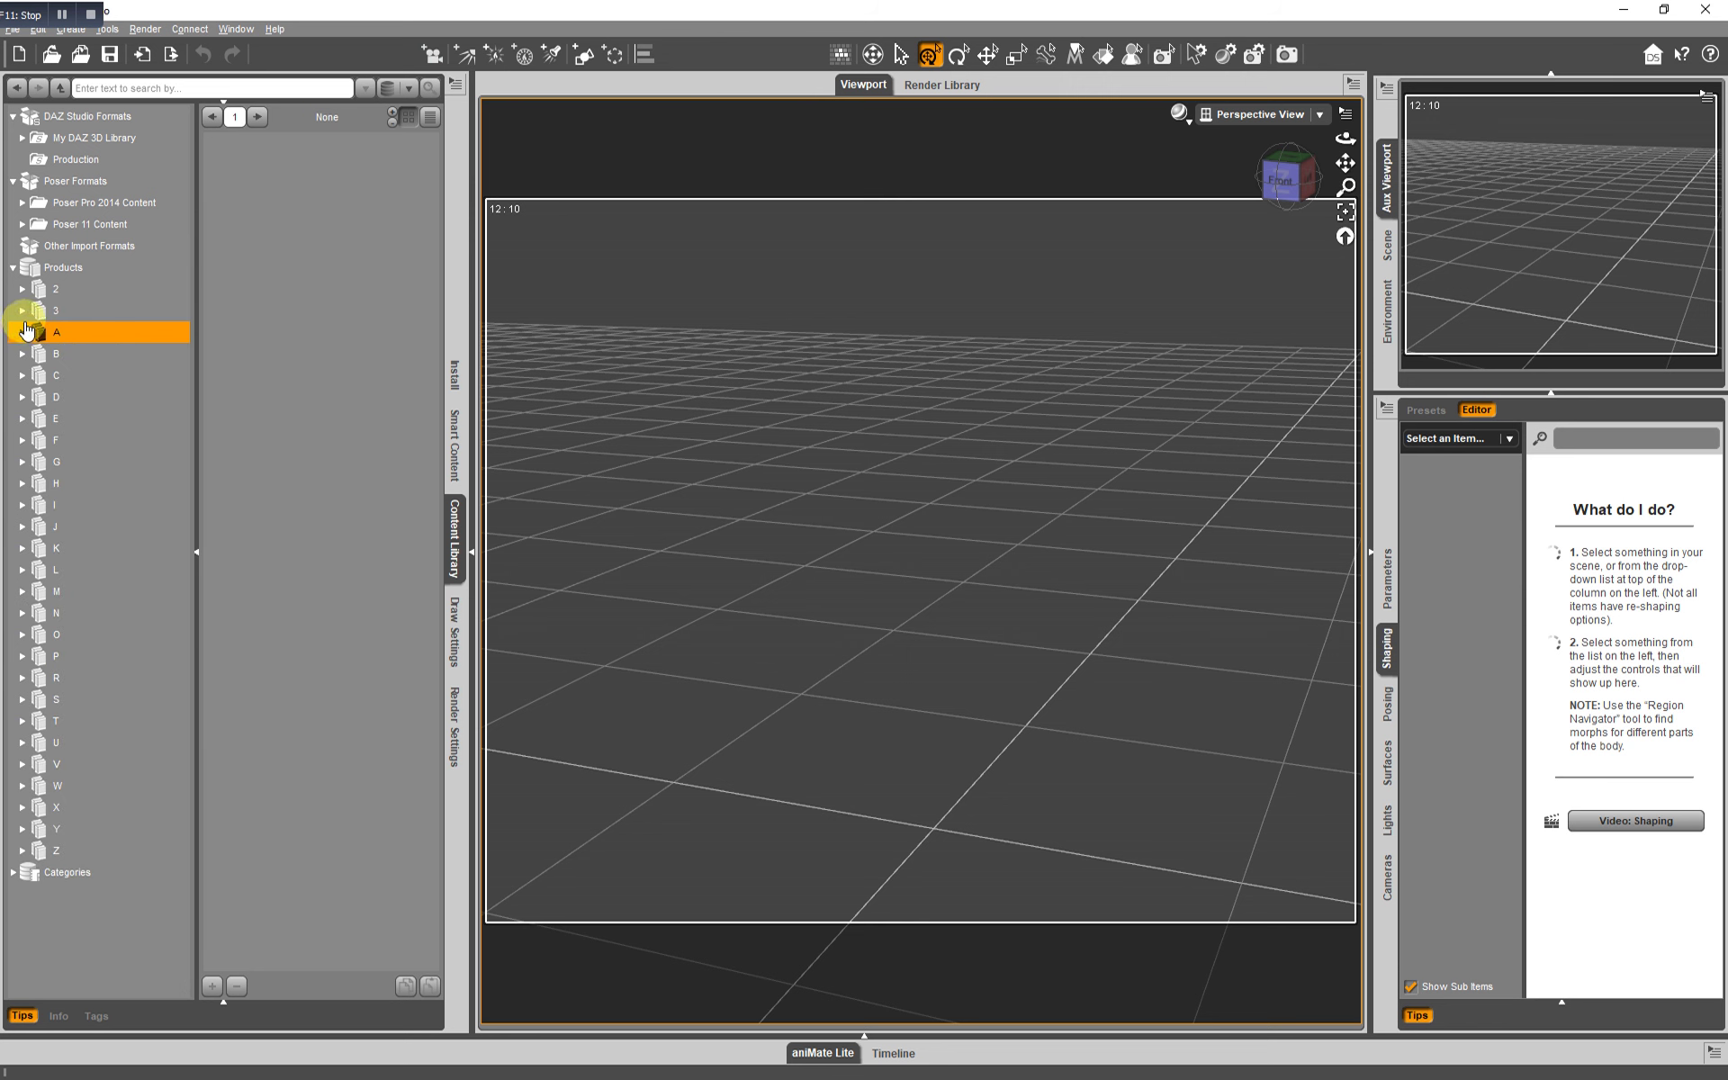
left_click(25, 421)
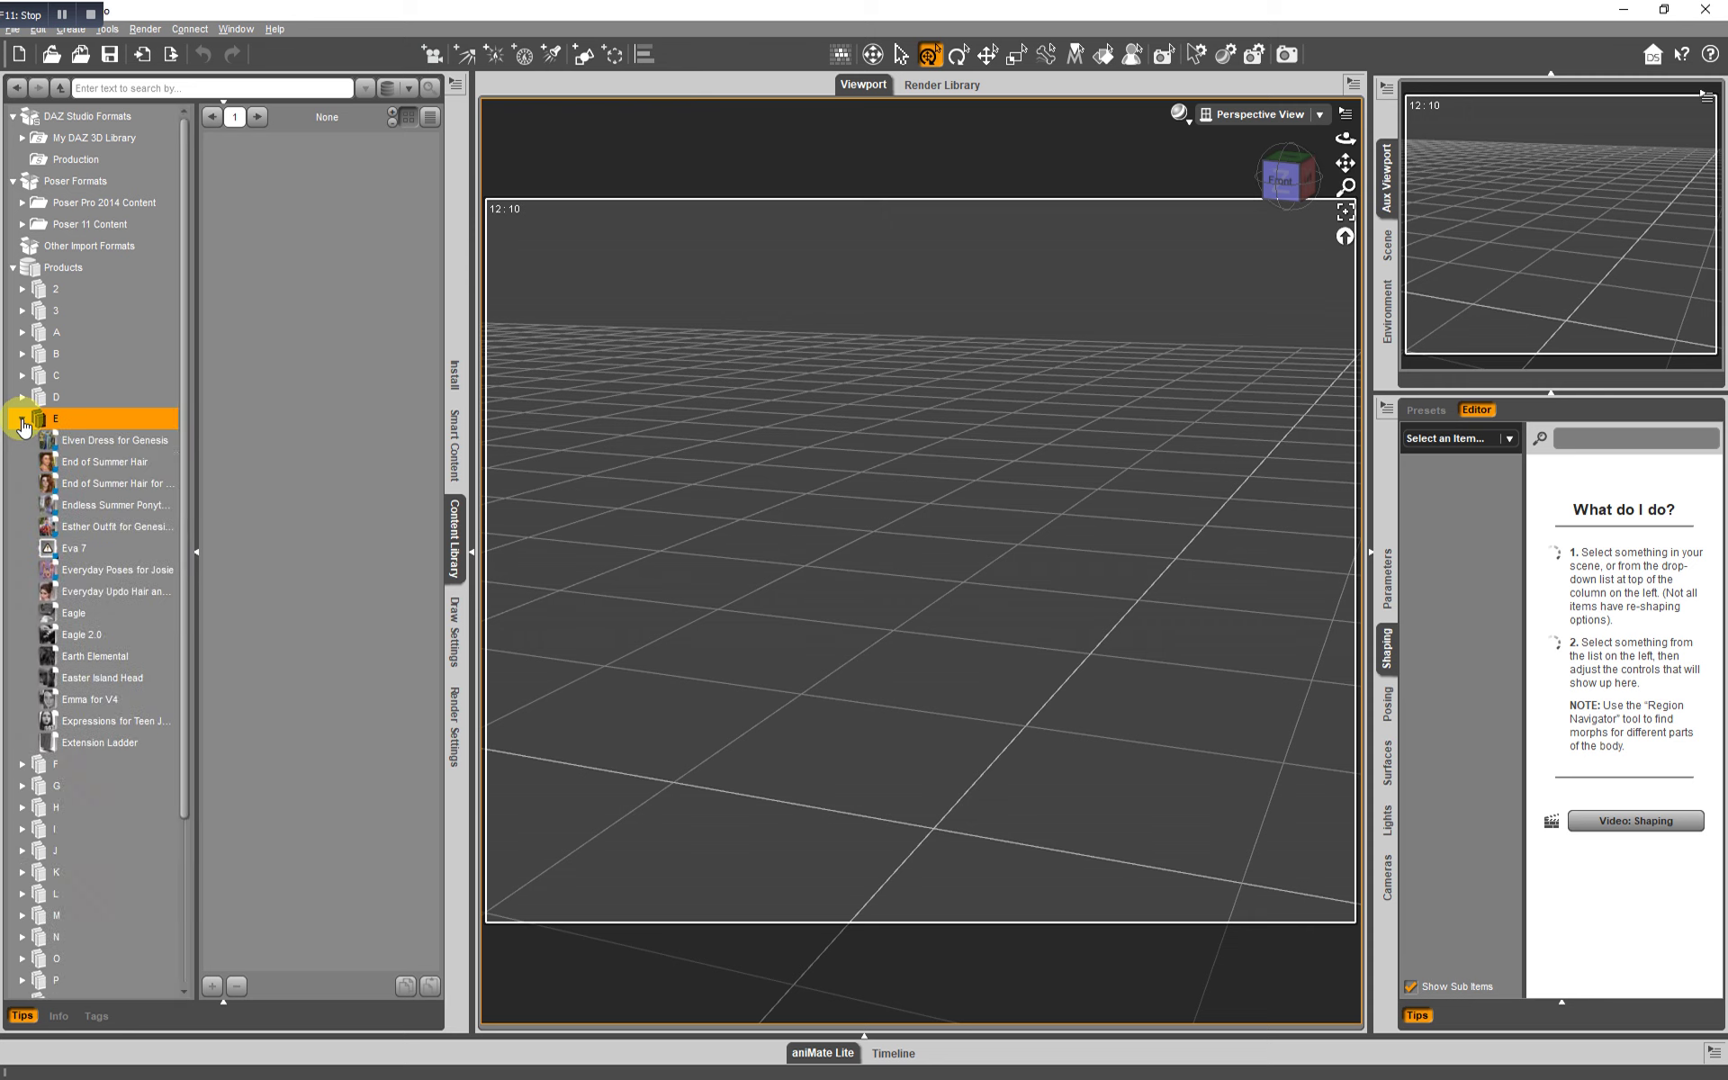
left_click(23, 308)
left_click(13, 267)
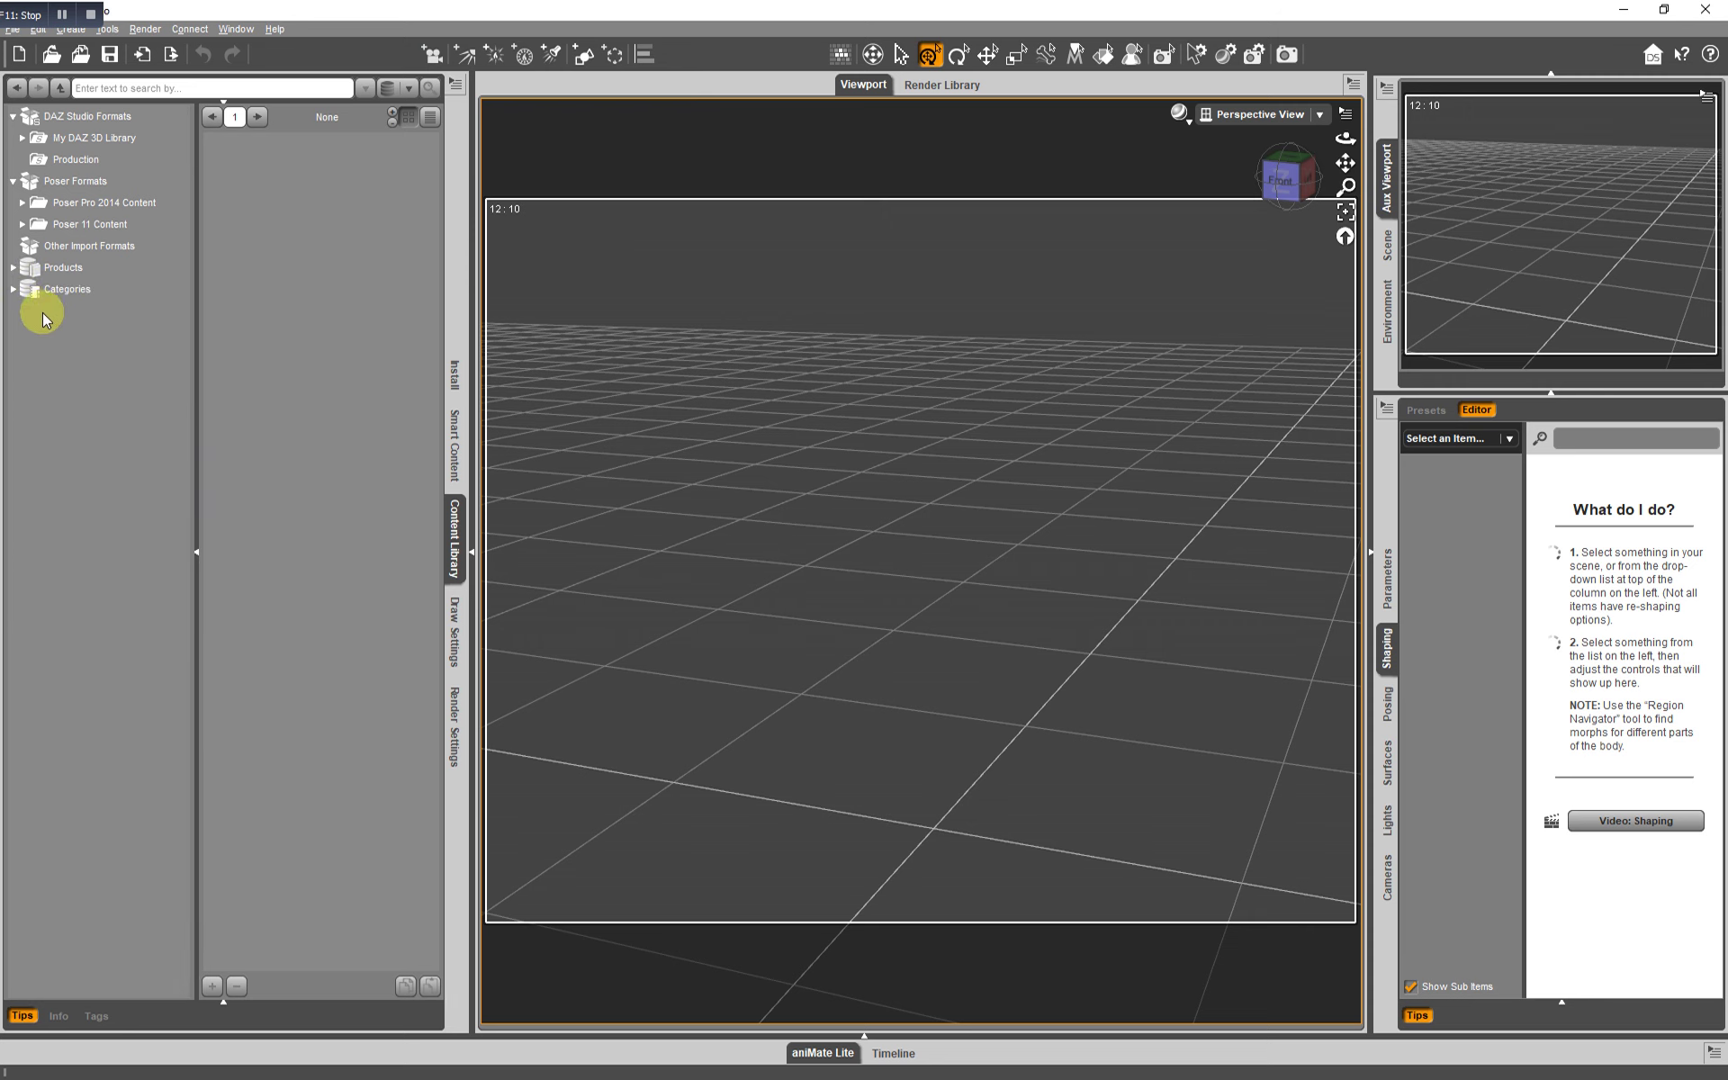
Step: Collapse the Default category and Categories branch, then fold Poser Formats back up
left_click(14, 294)
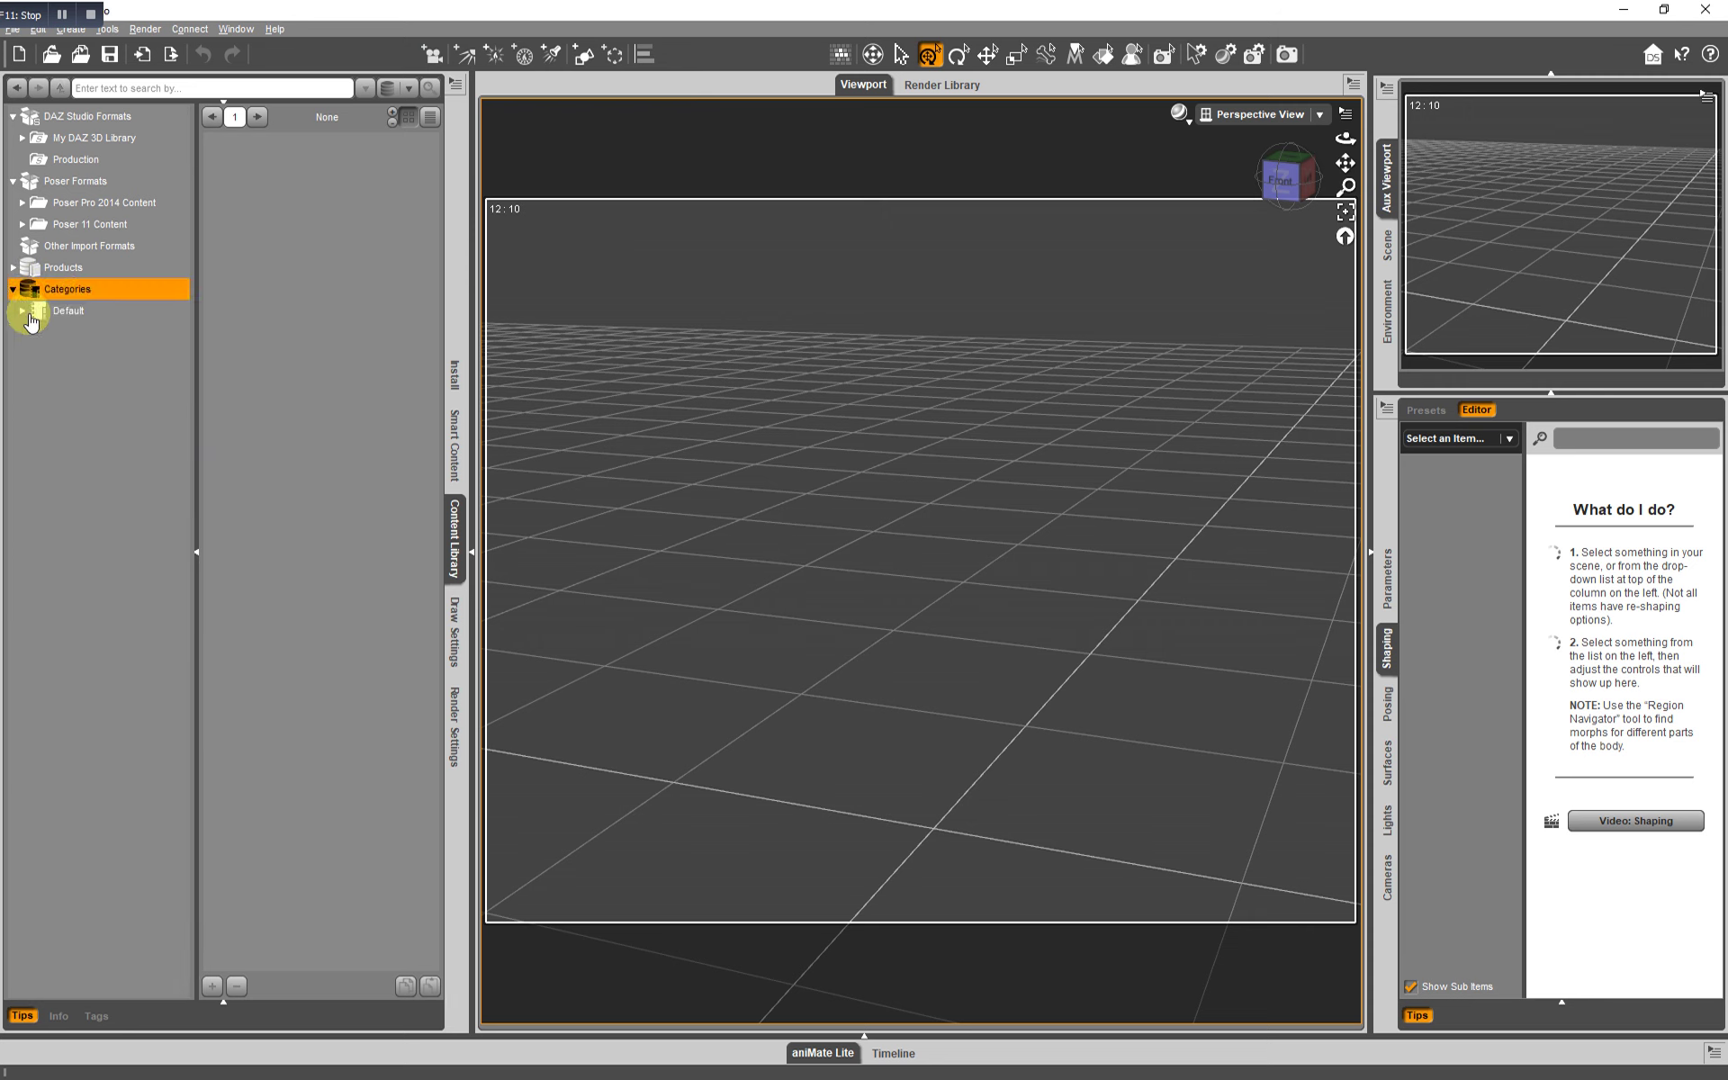
left_click(23, 310)
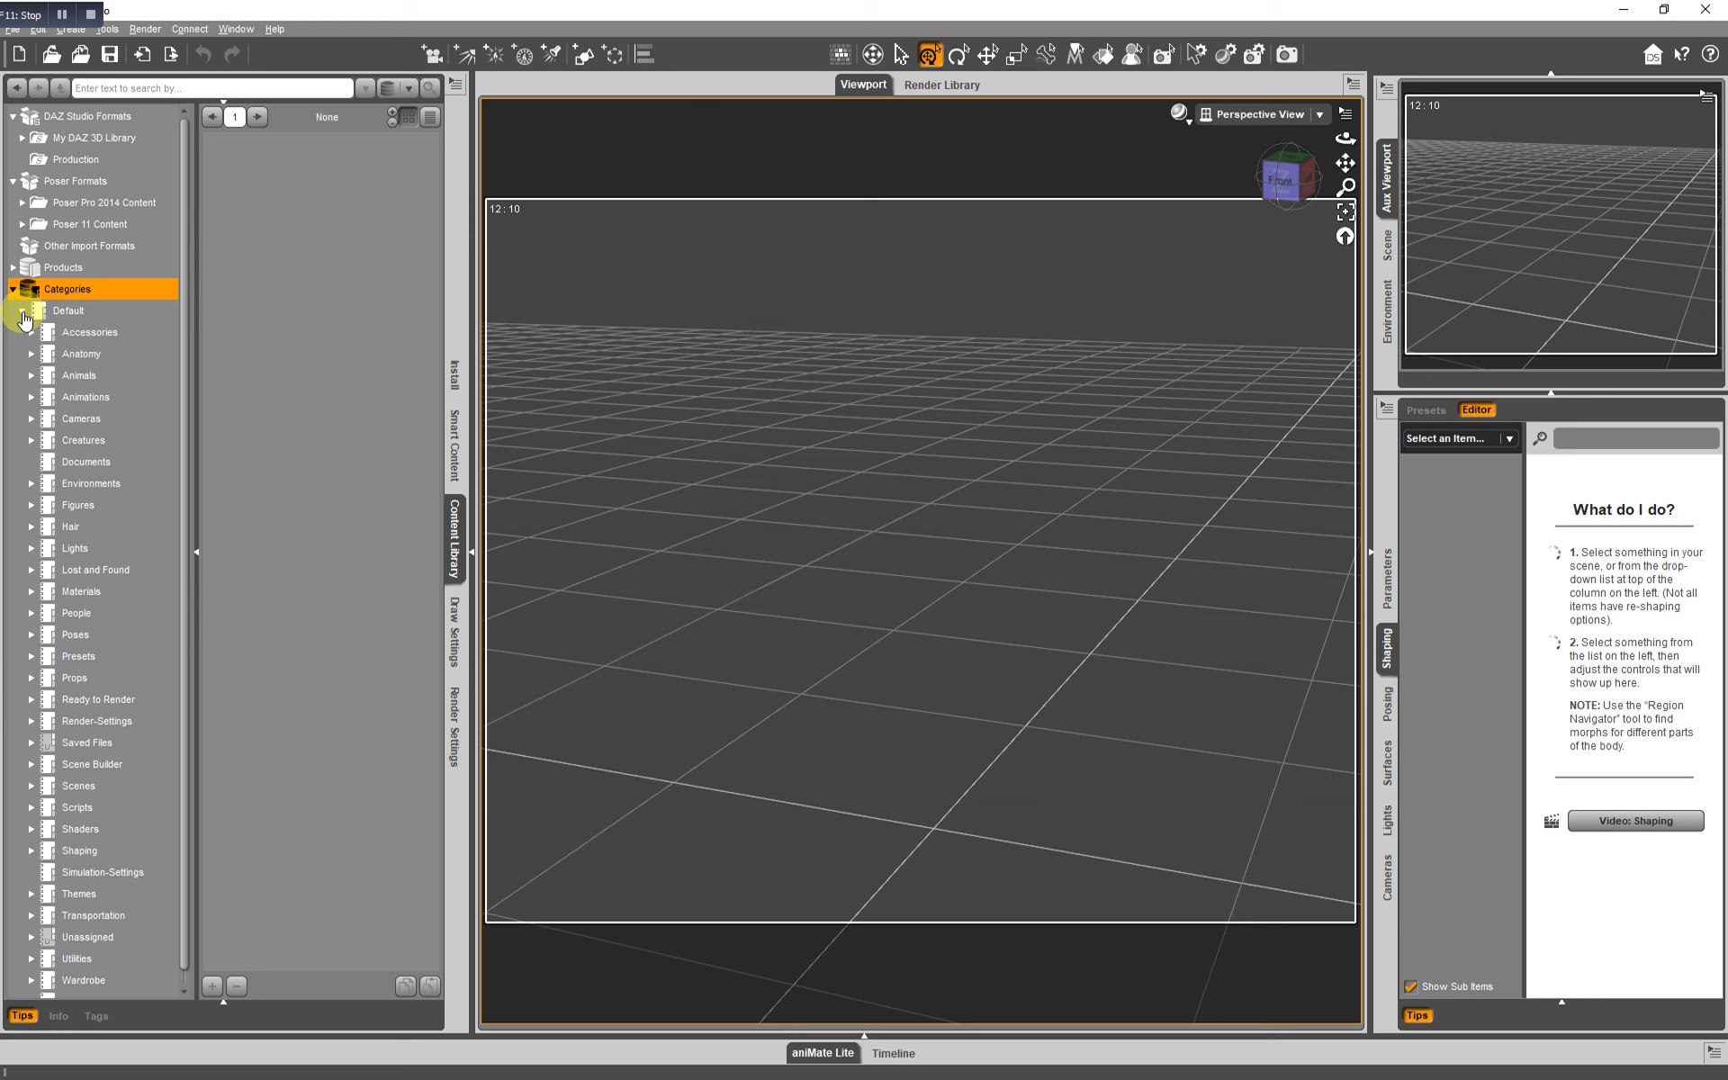
left_click(22, 310)
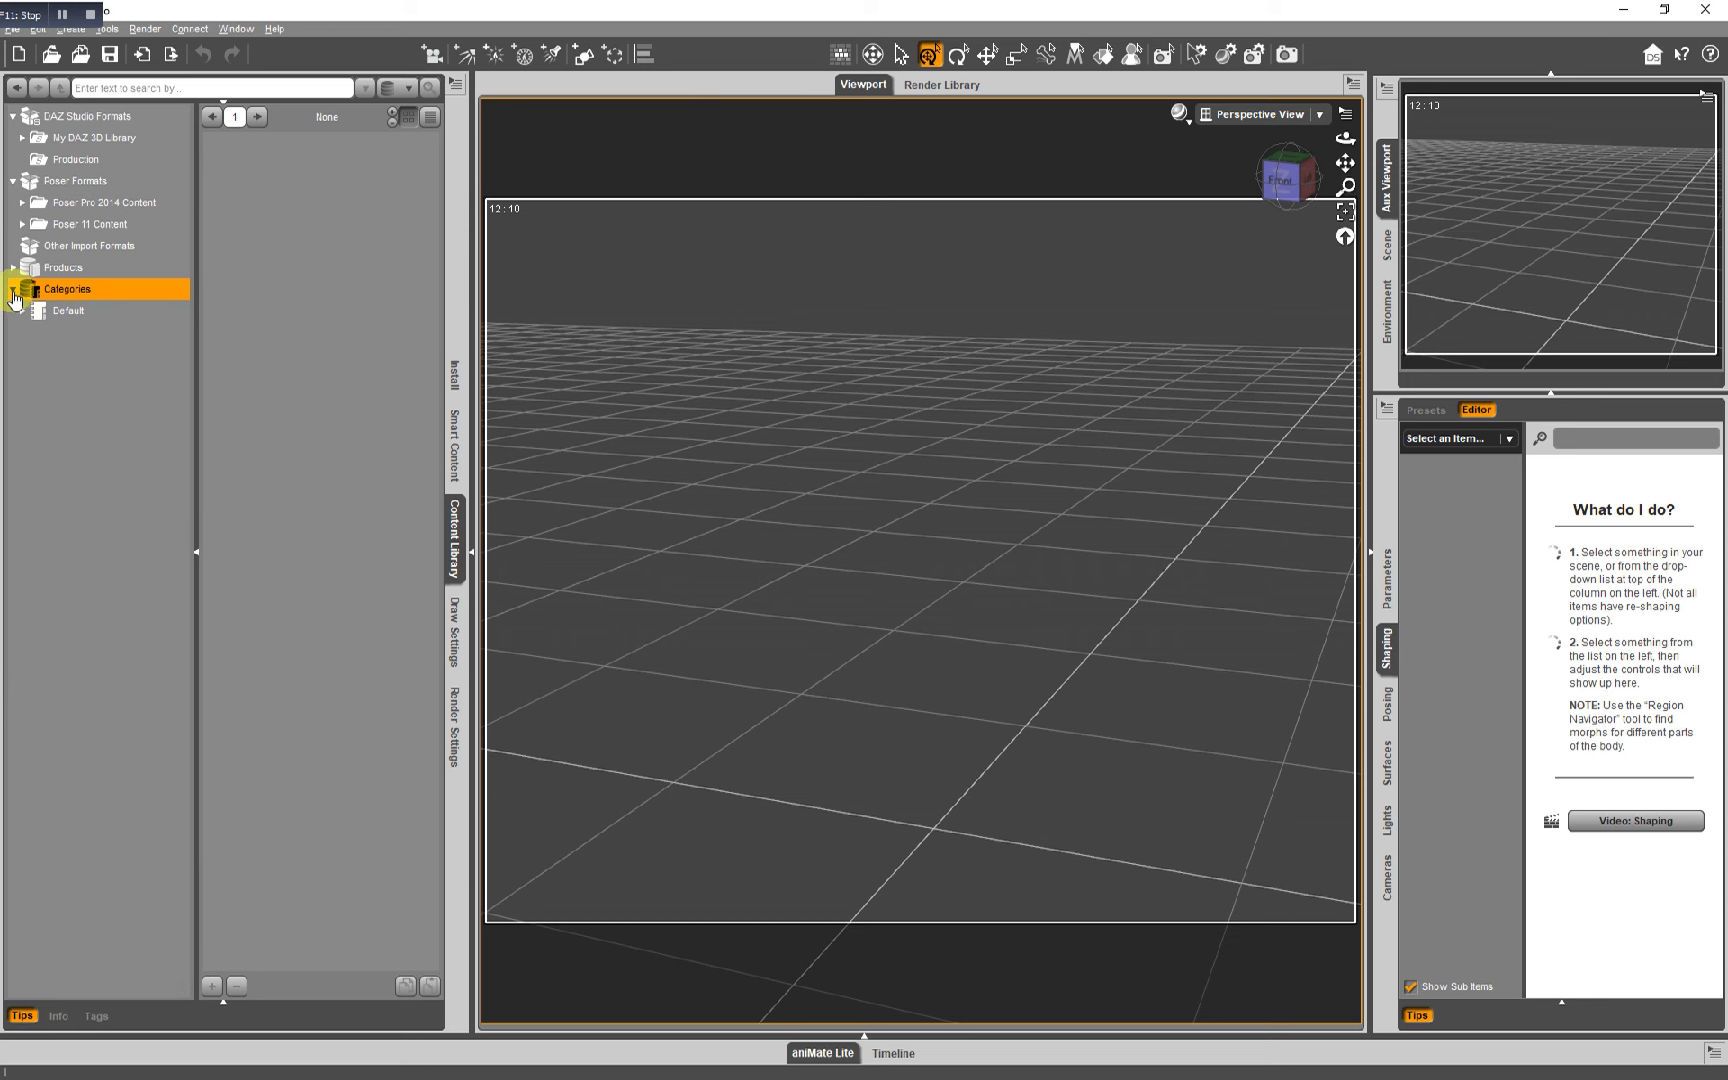
left_click(49, 268)
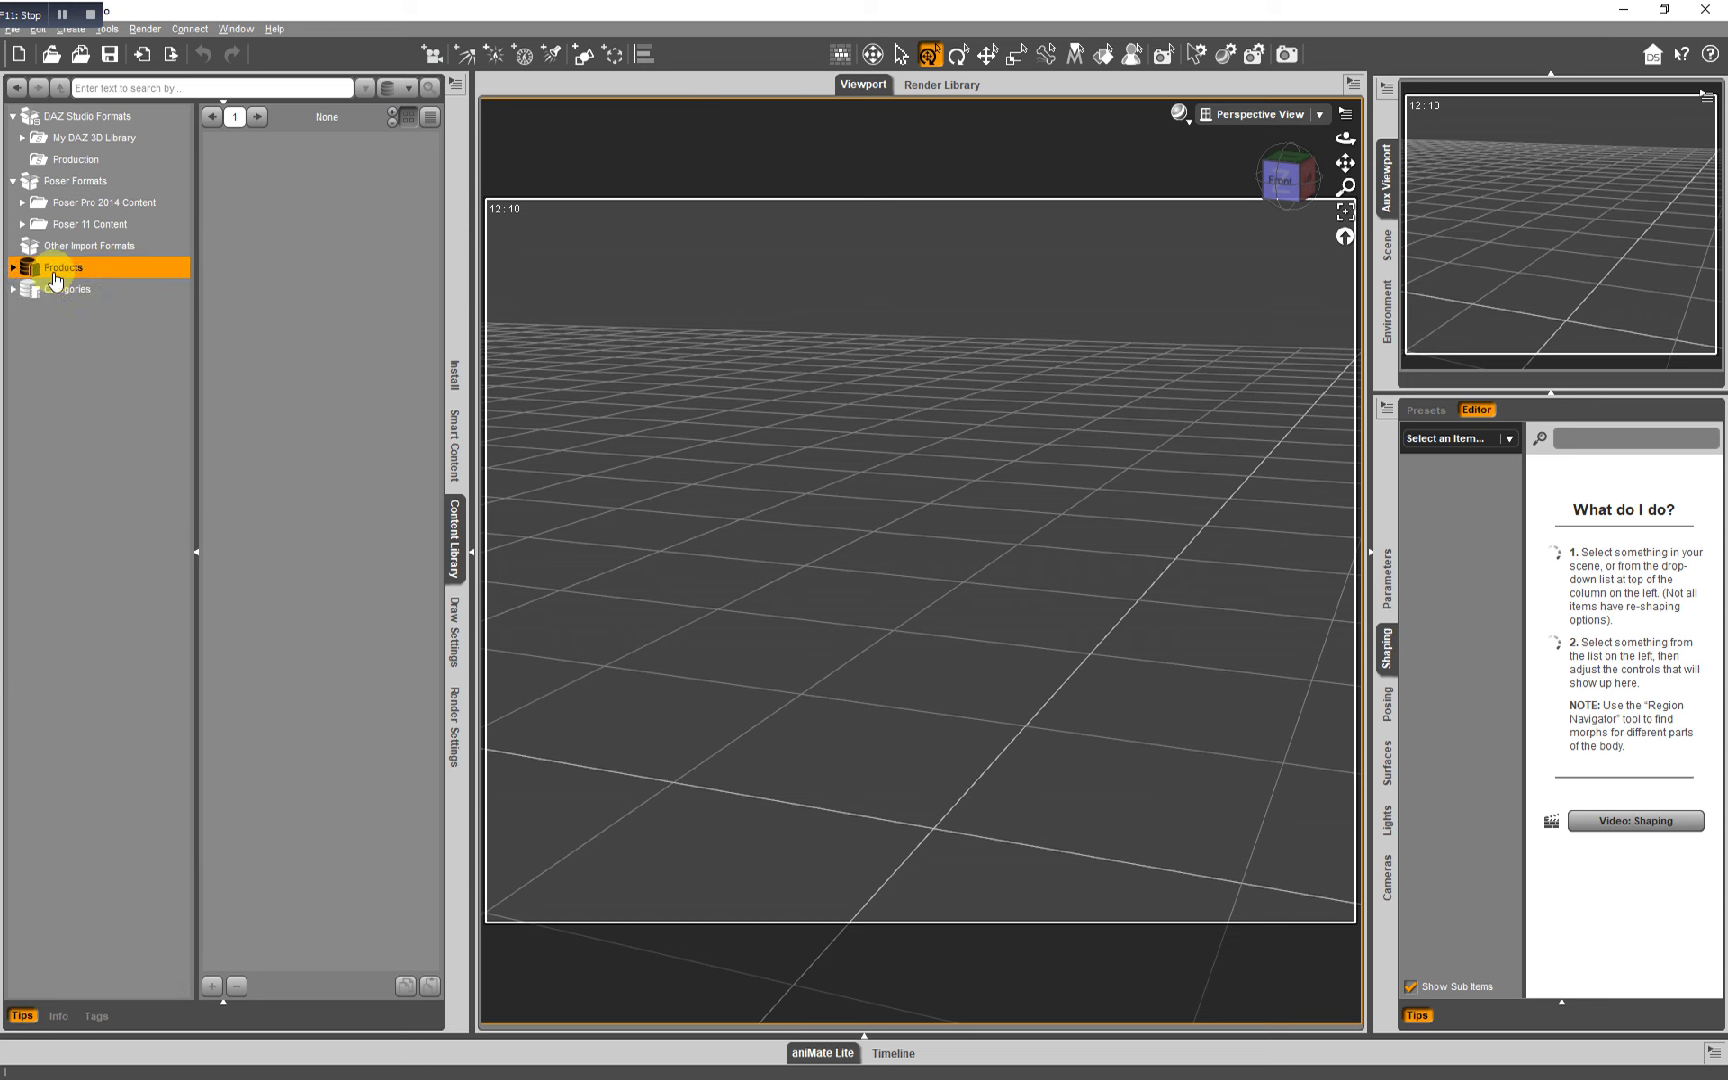
left_click(57, 290)
left_click(56, 268)
left_click(54, 245)
left_click(77, 184)
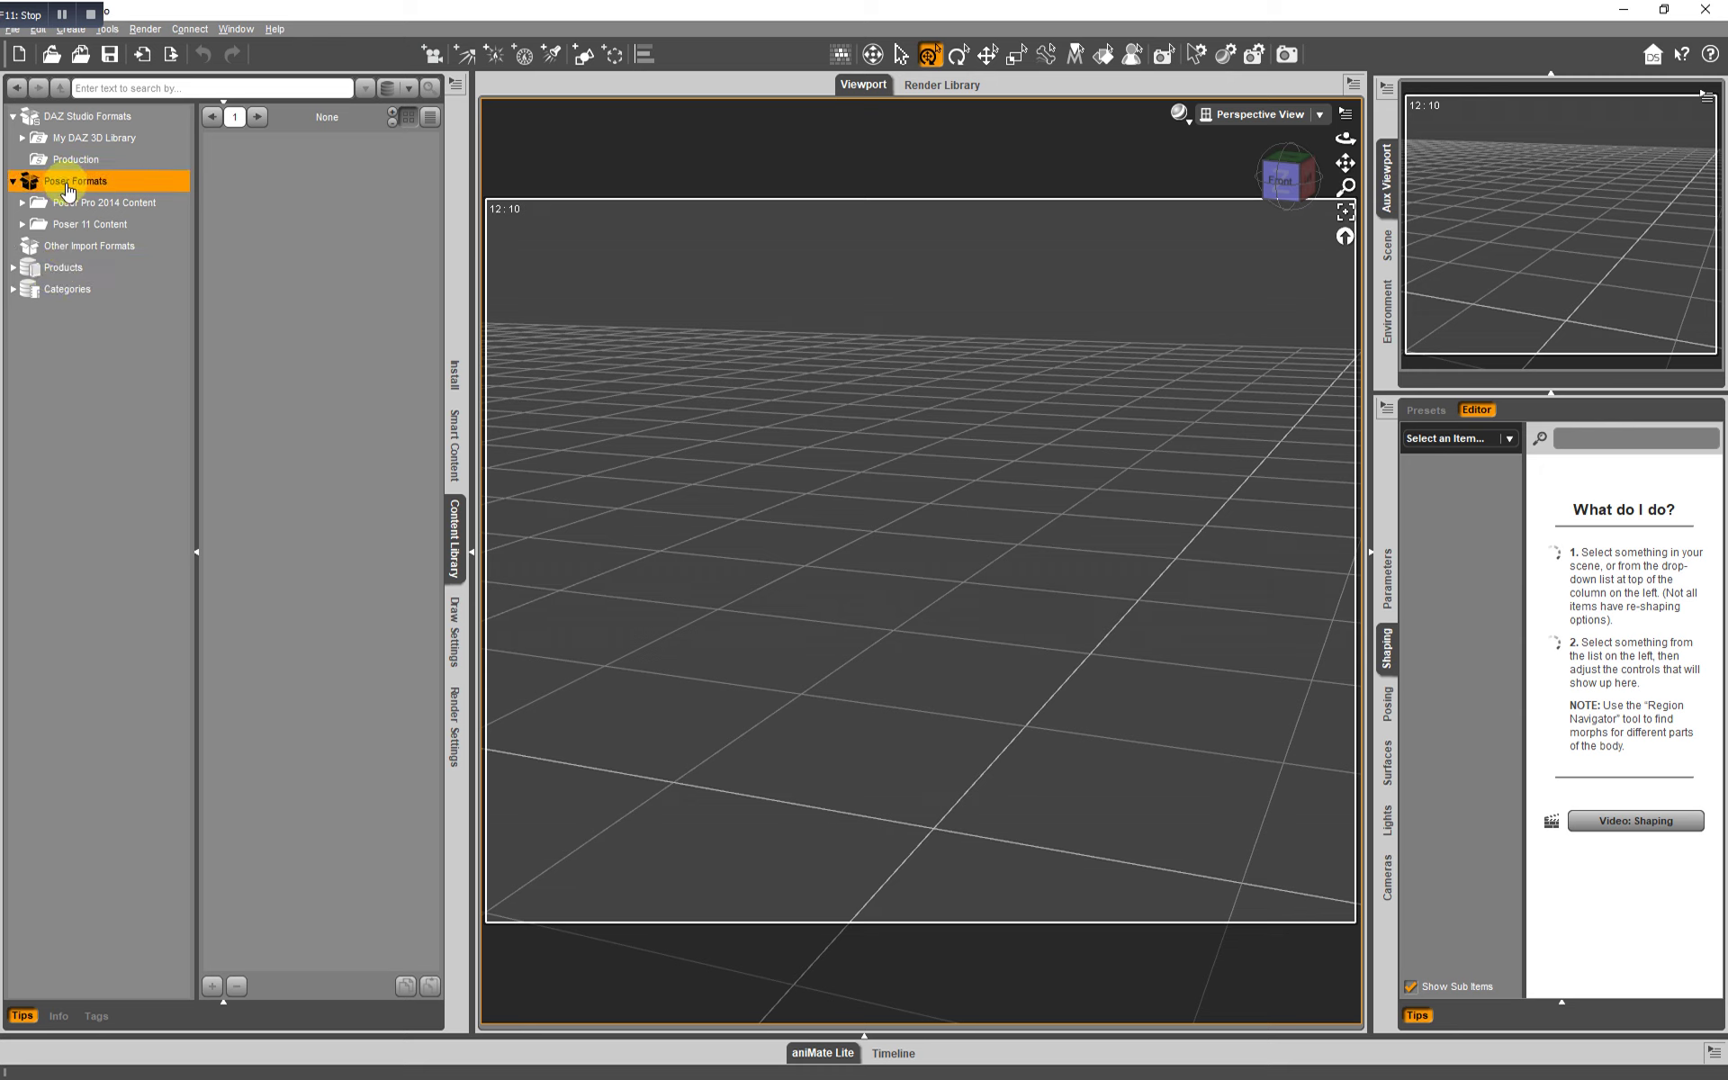
left_click(12, 181)
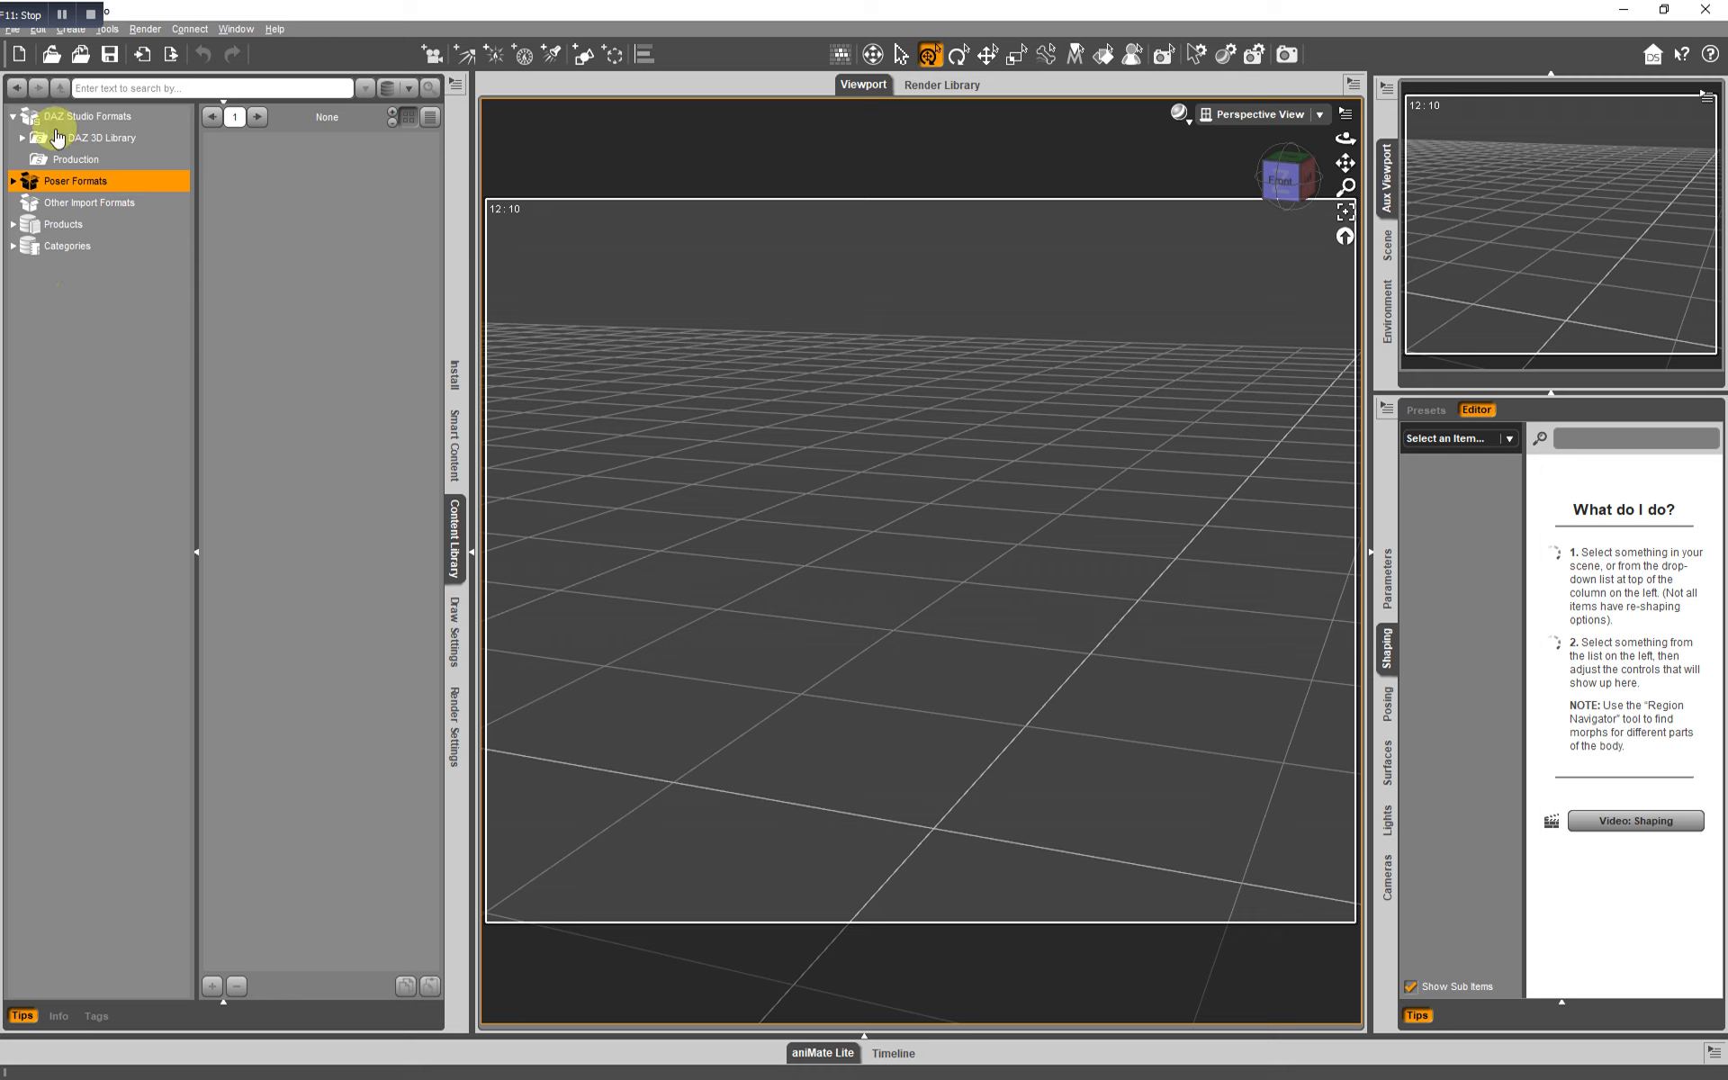
Step: Expand DAZ Studio Formats to list My DAZ 3D Library and Production
left_click(12, 116)
left_click(68, 121)
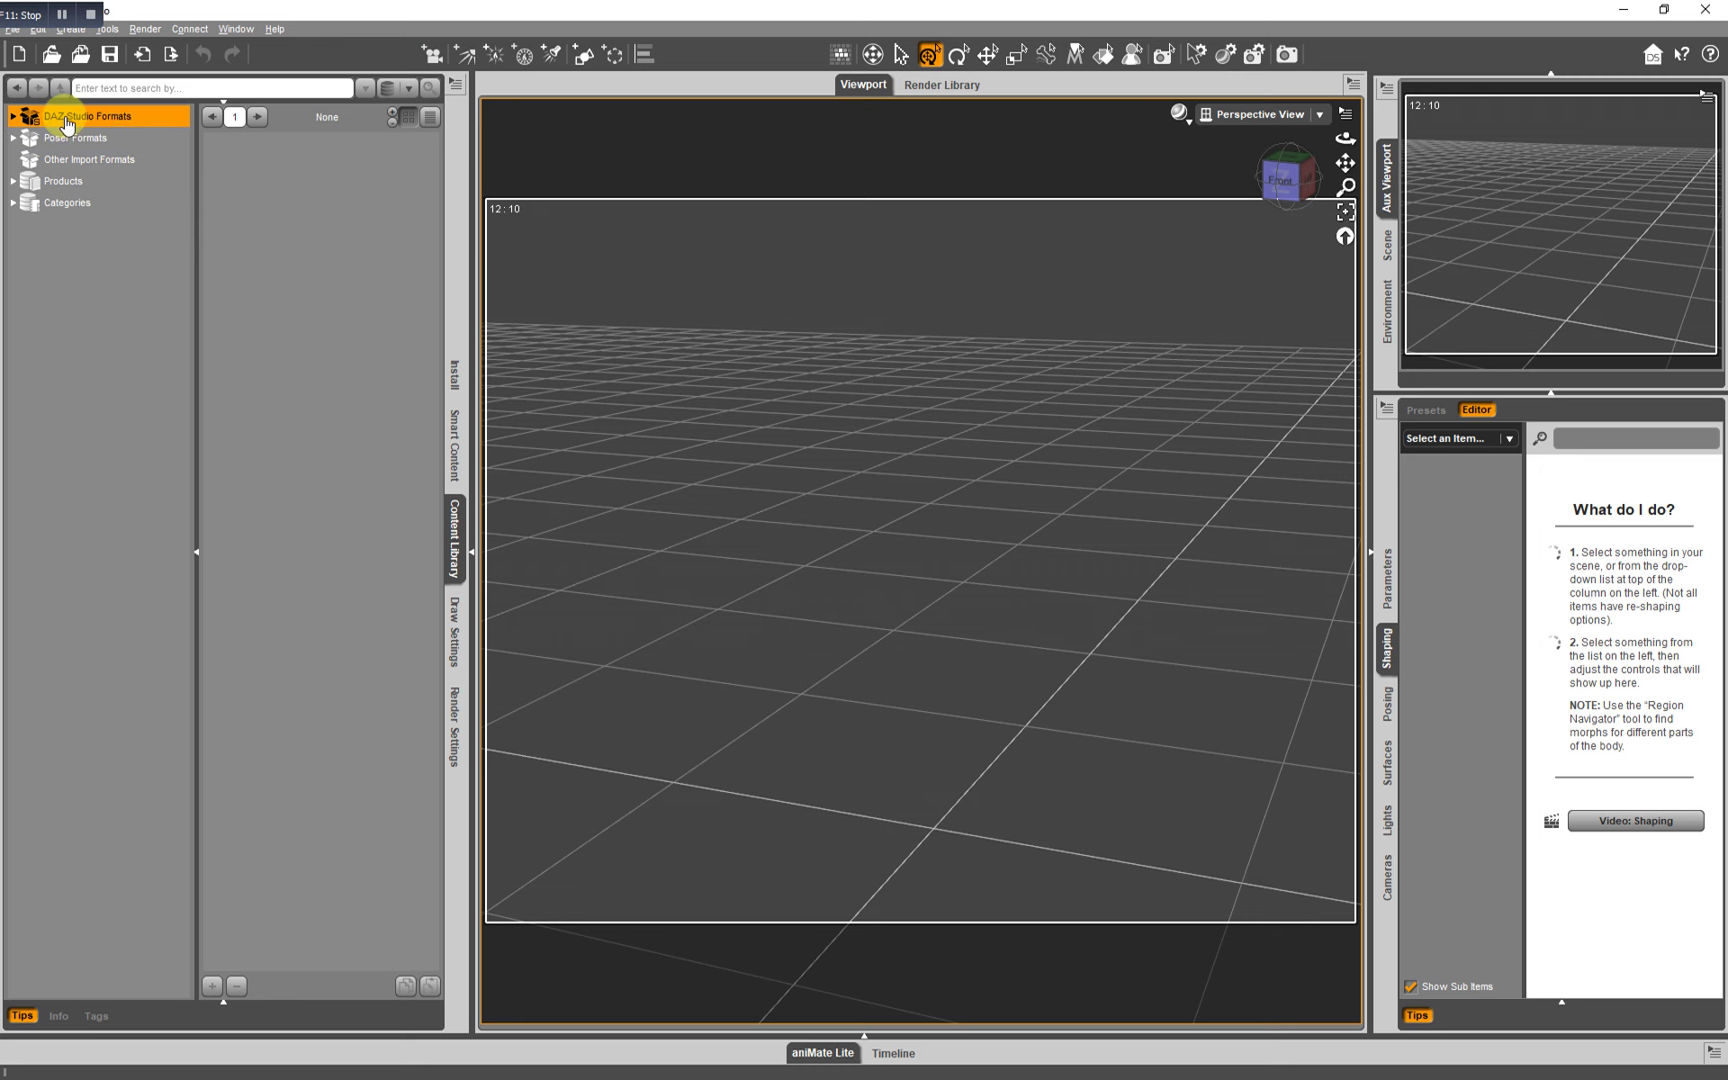
left_click(13, 116)
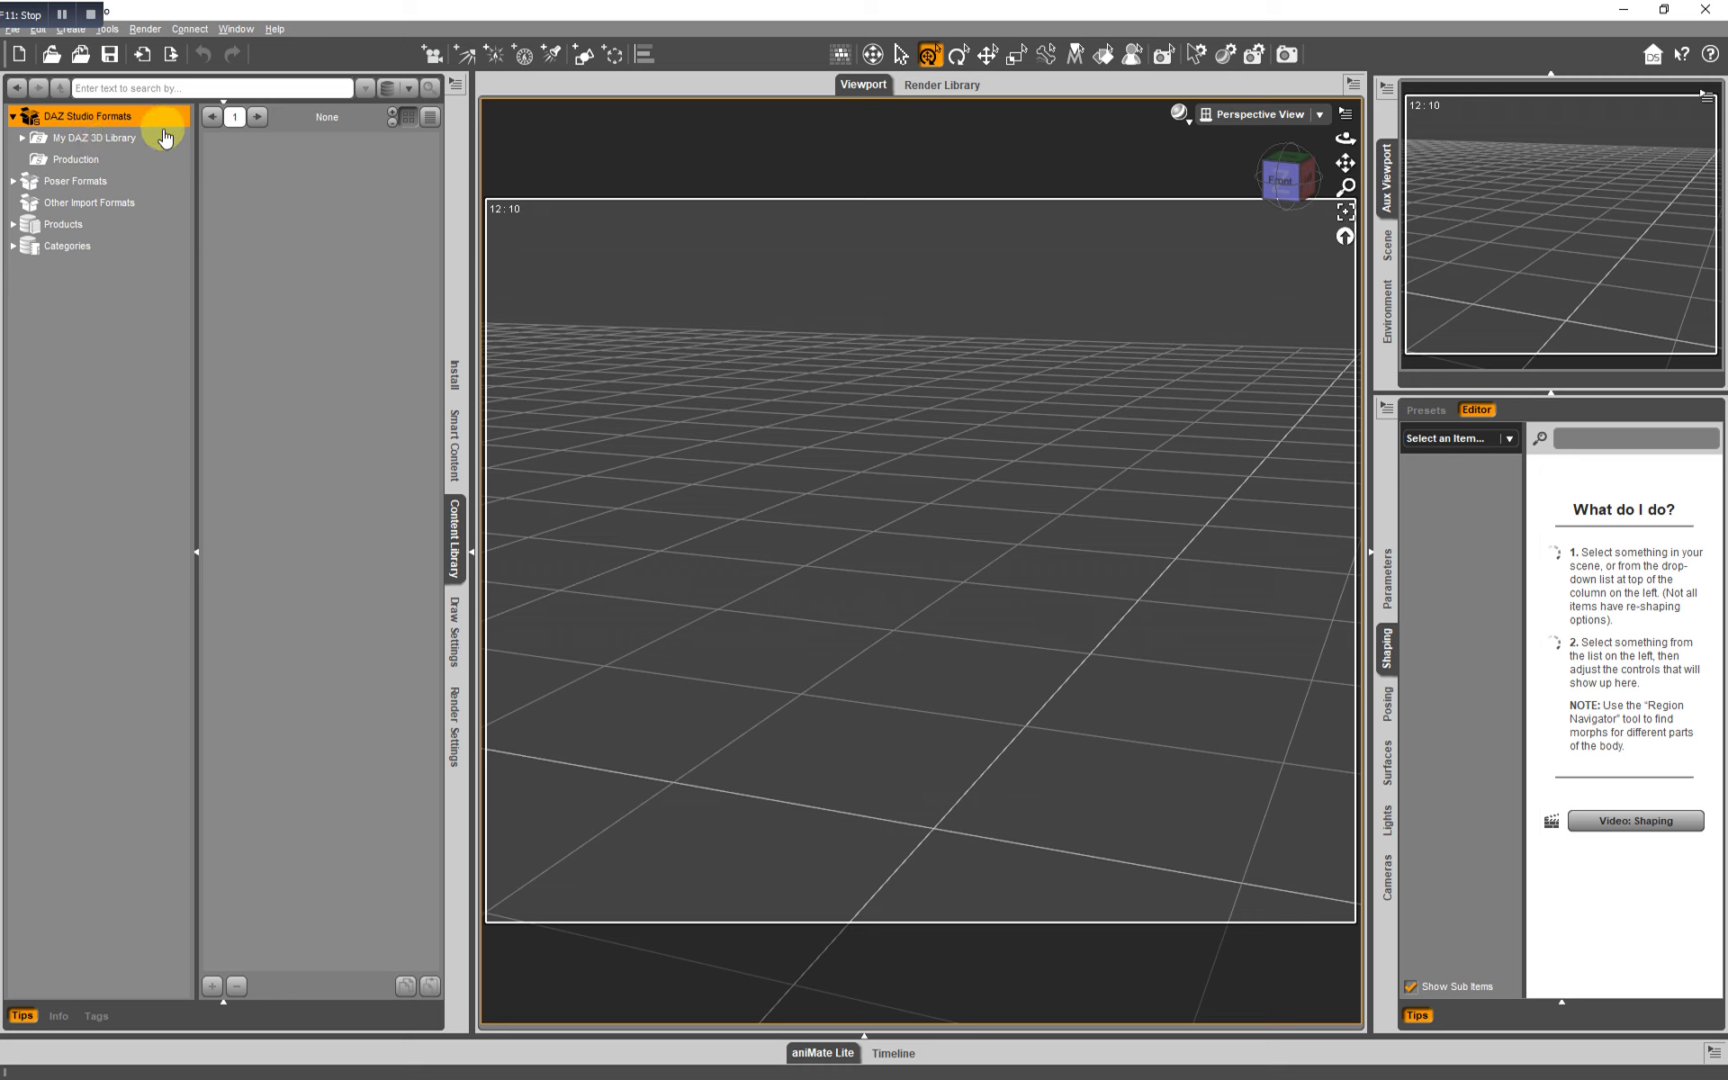
Step: Start adding a base directory, browse to Documents, then cancel without adding one
right_click(133, 118)
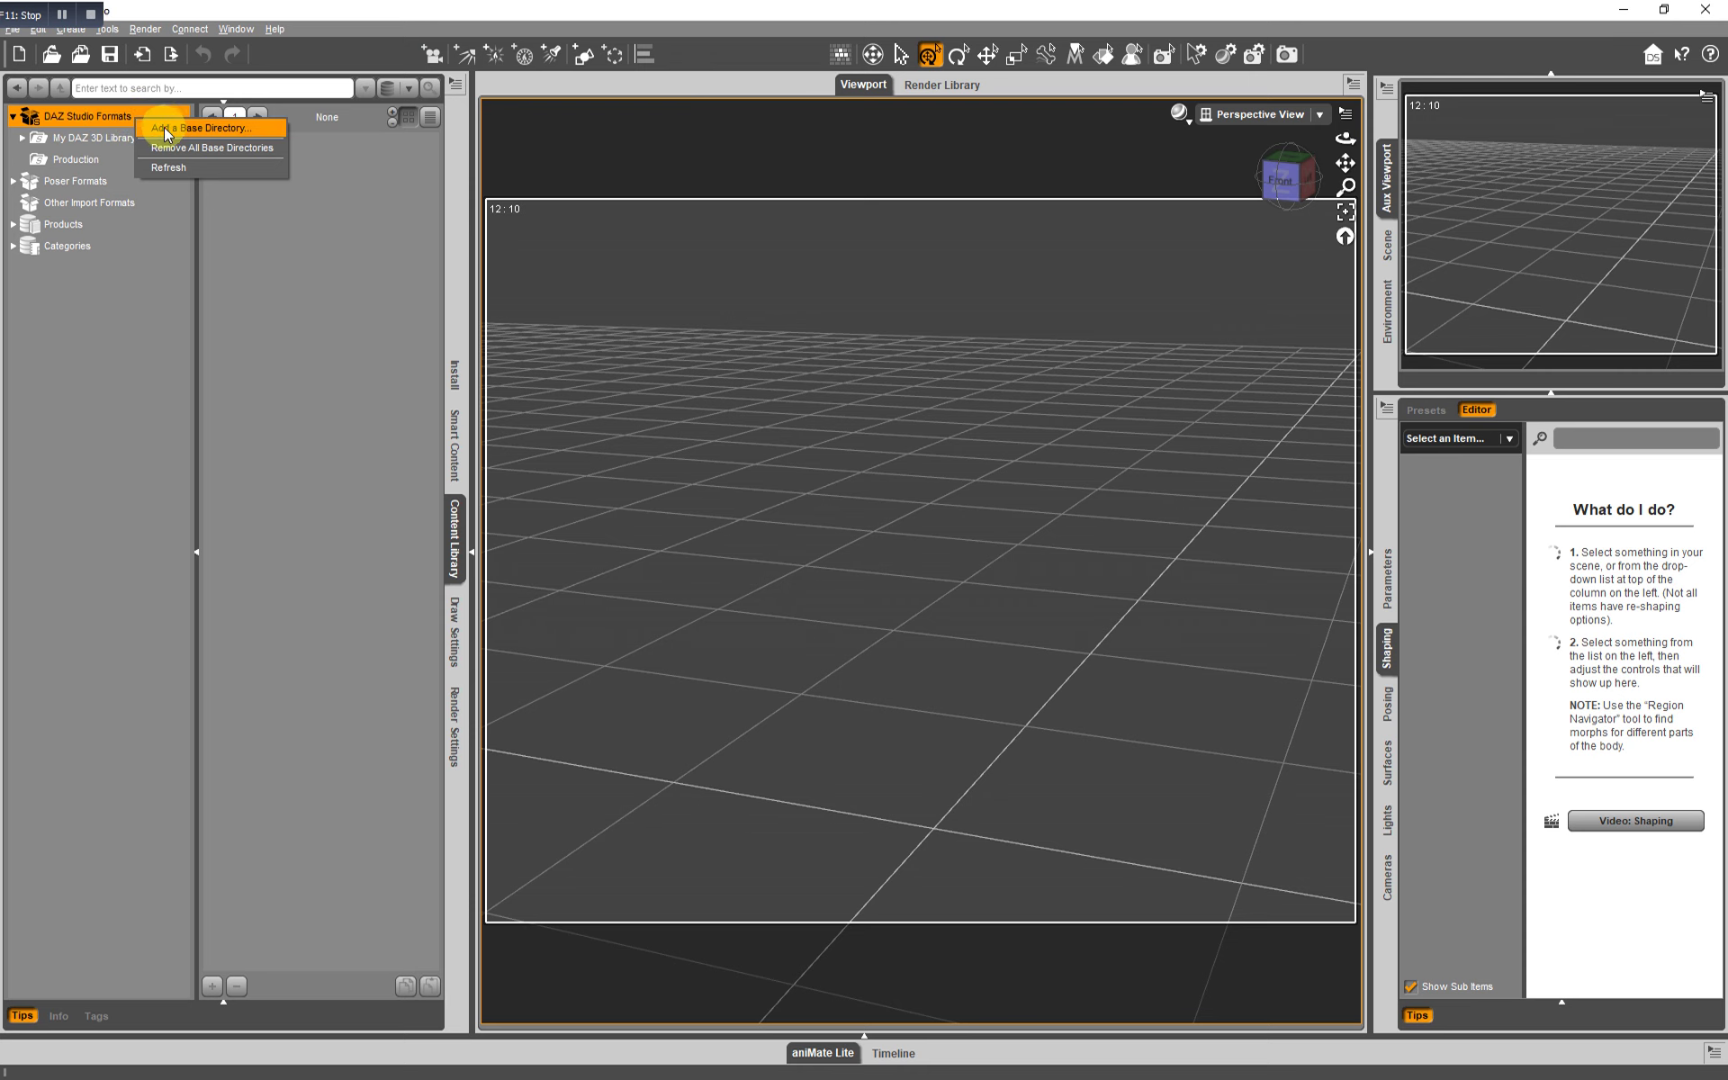
left_click(162, 128)
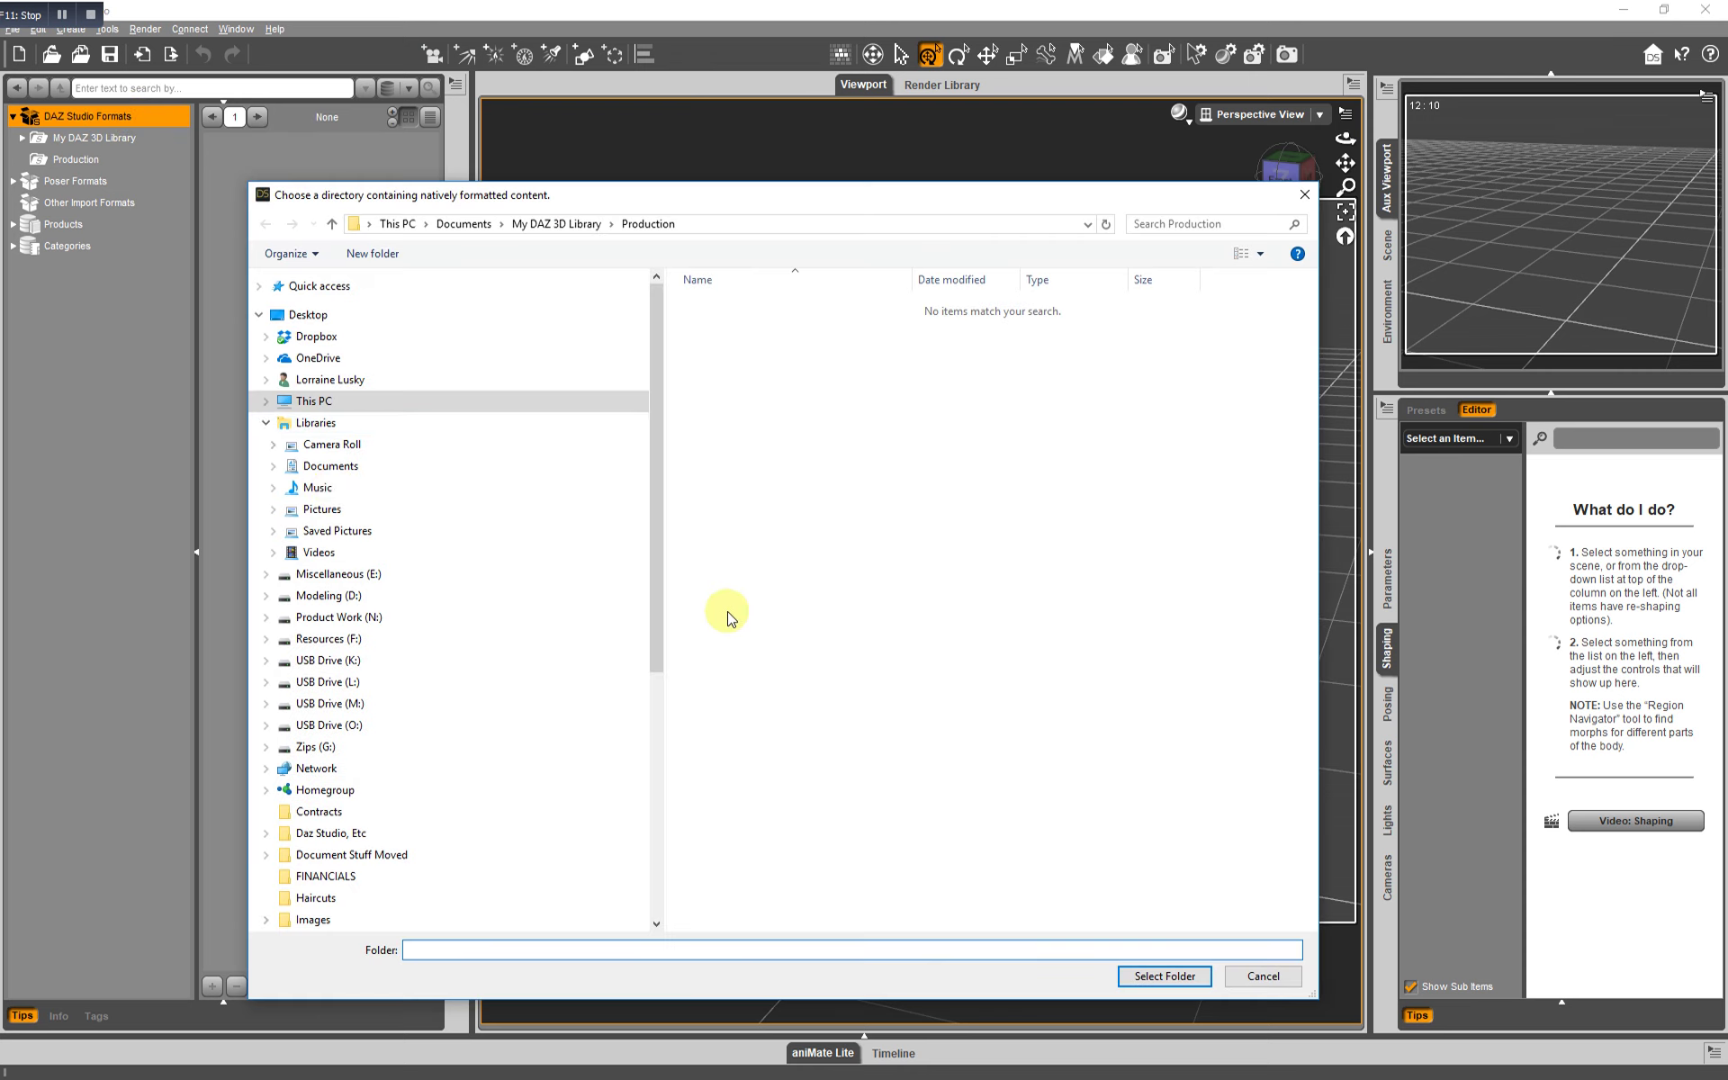
left_click_drag(699, 199, 671, 205)
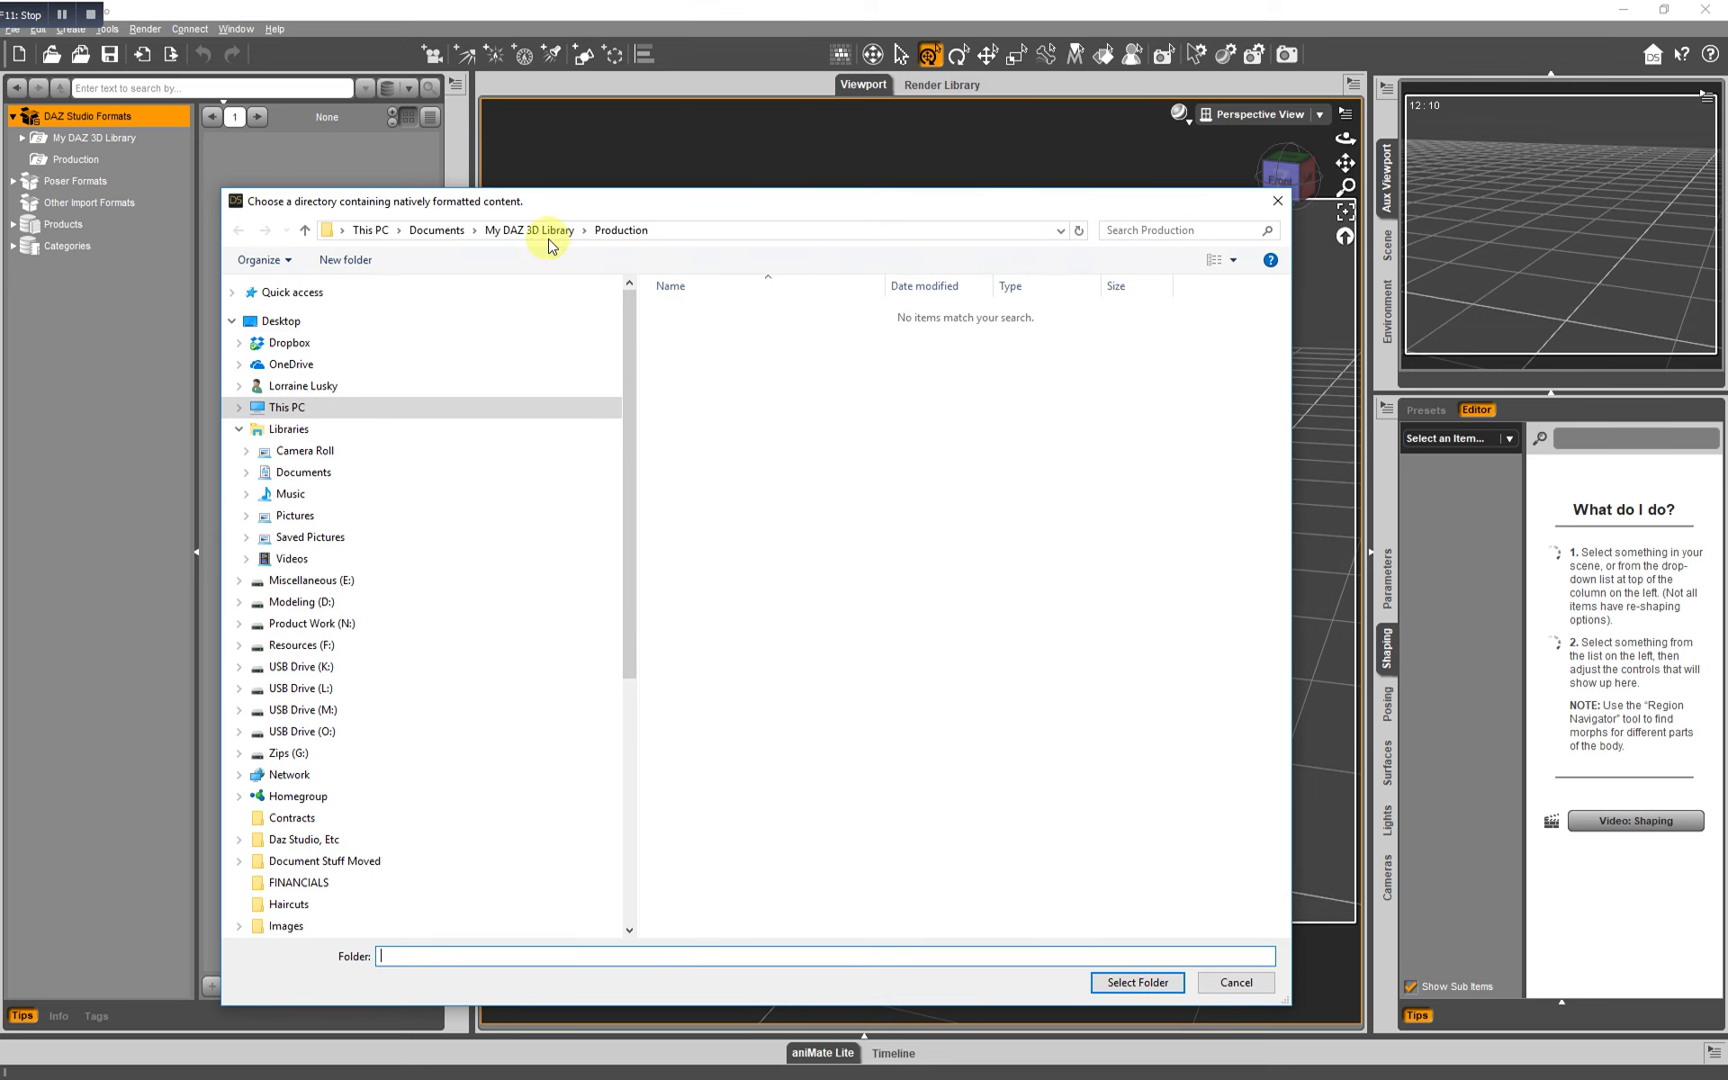
left_click(440, 231)
left_click(714, 359)
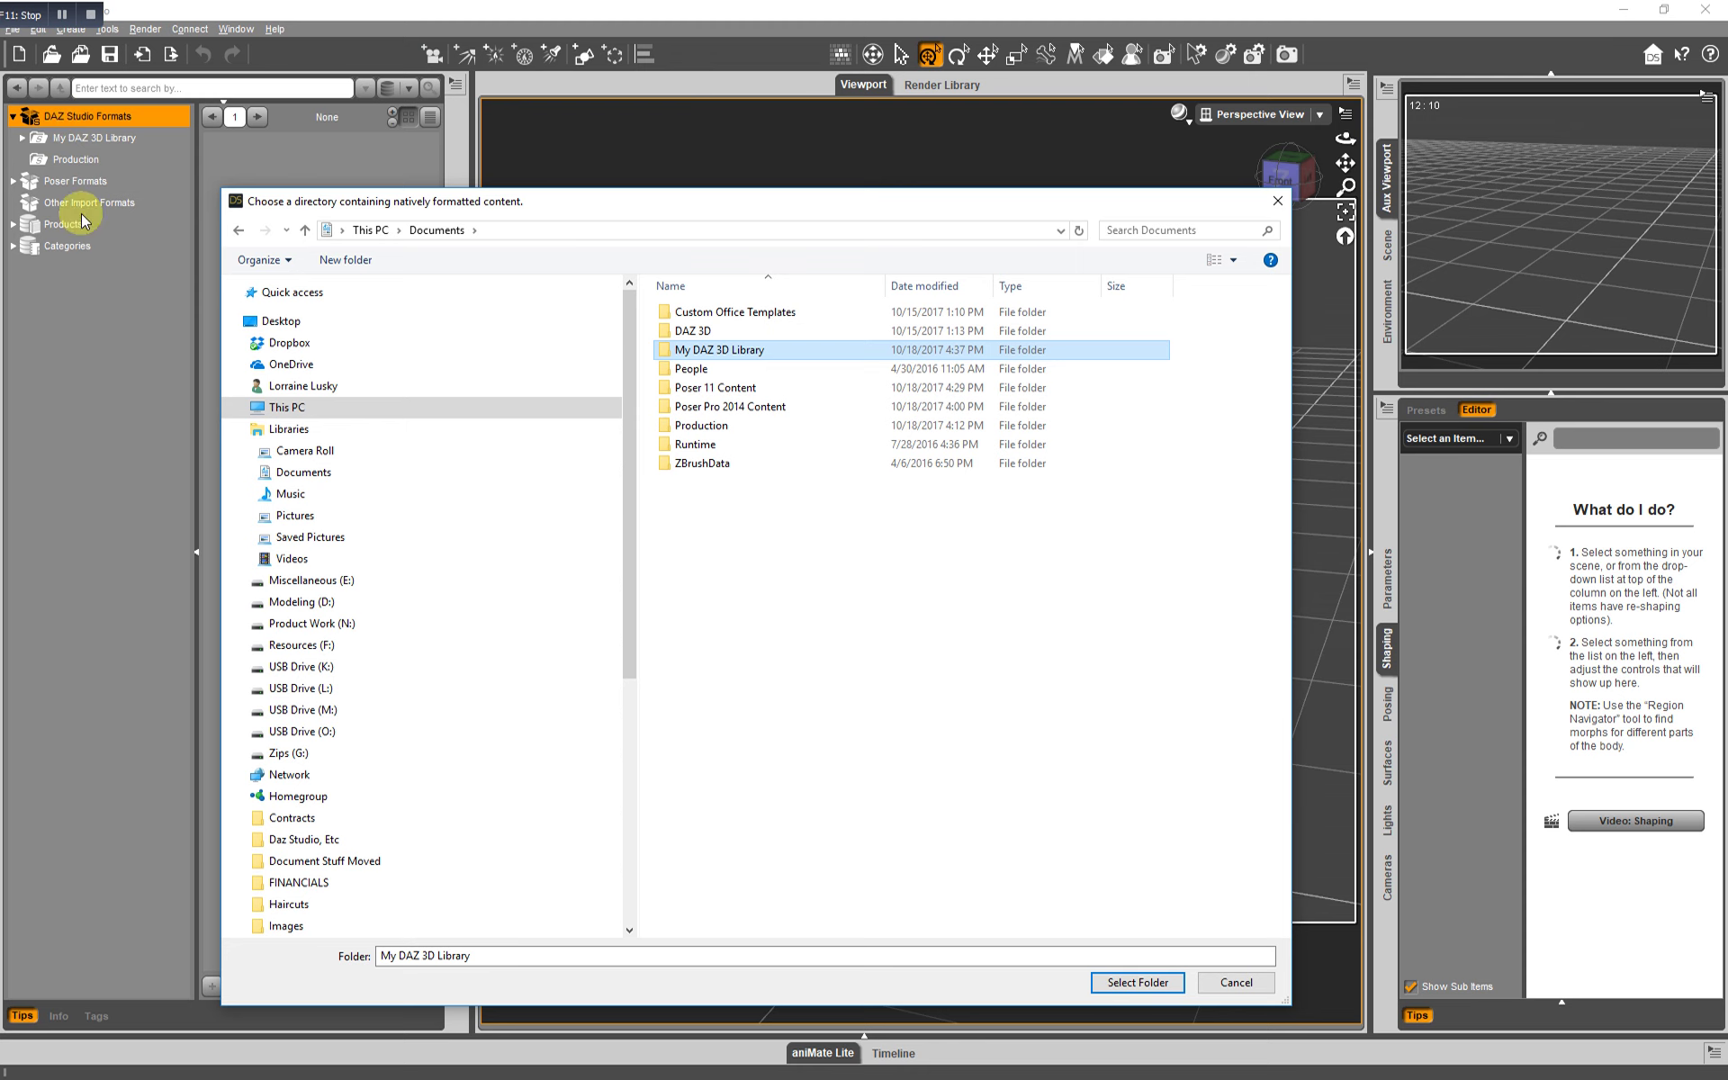
left_click(1231, 985)
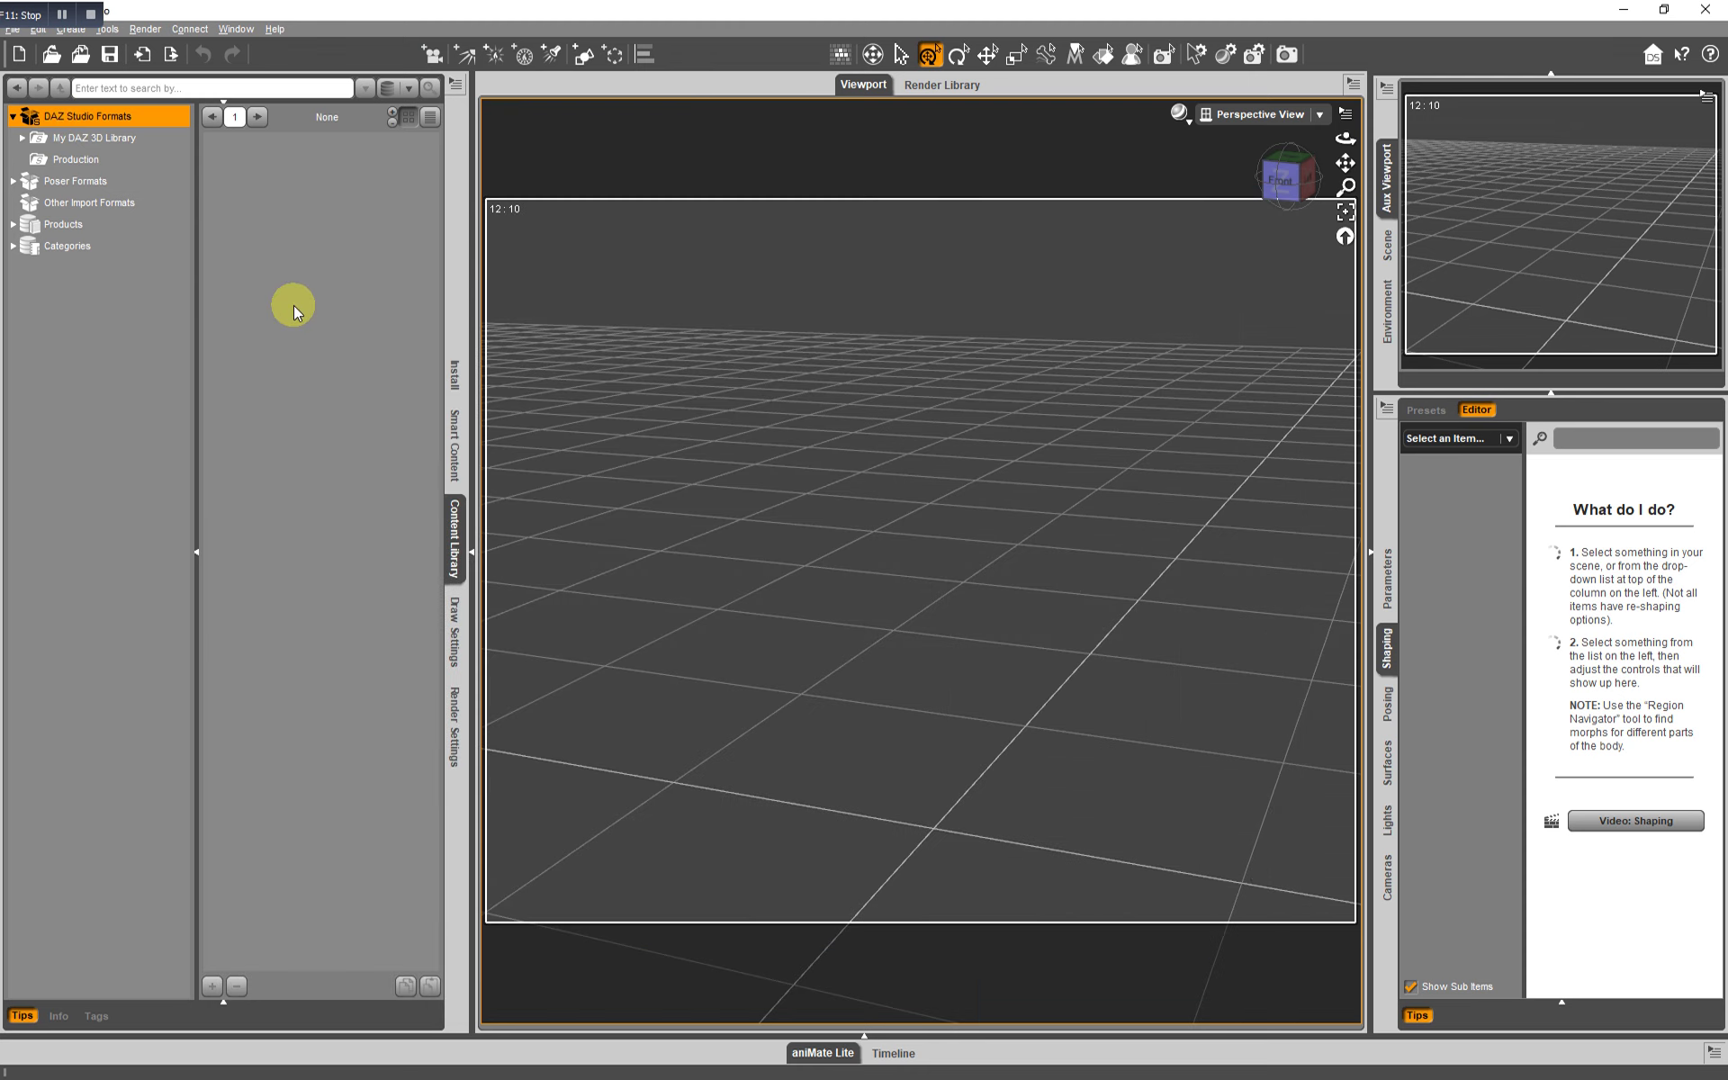
Step: Start adding a base directory to DAZ Studio Formats and browse Documents and its Production folder
right_click(122, 115)
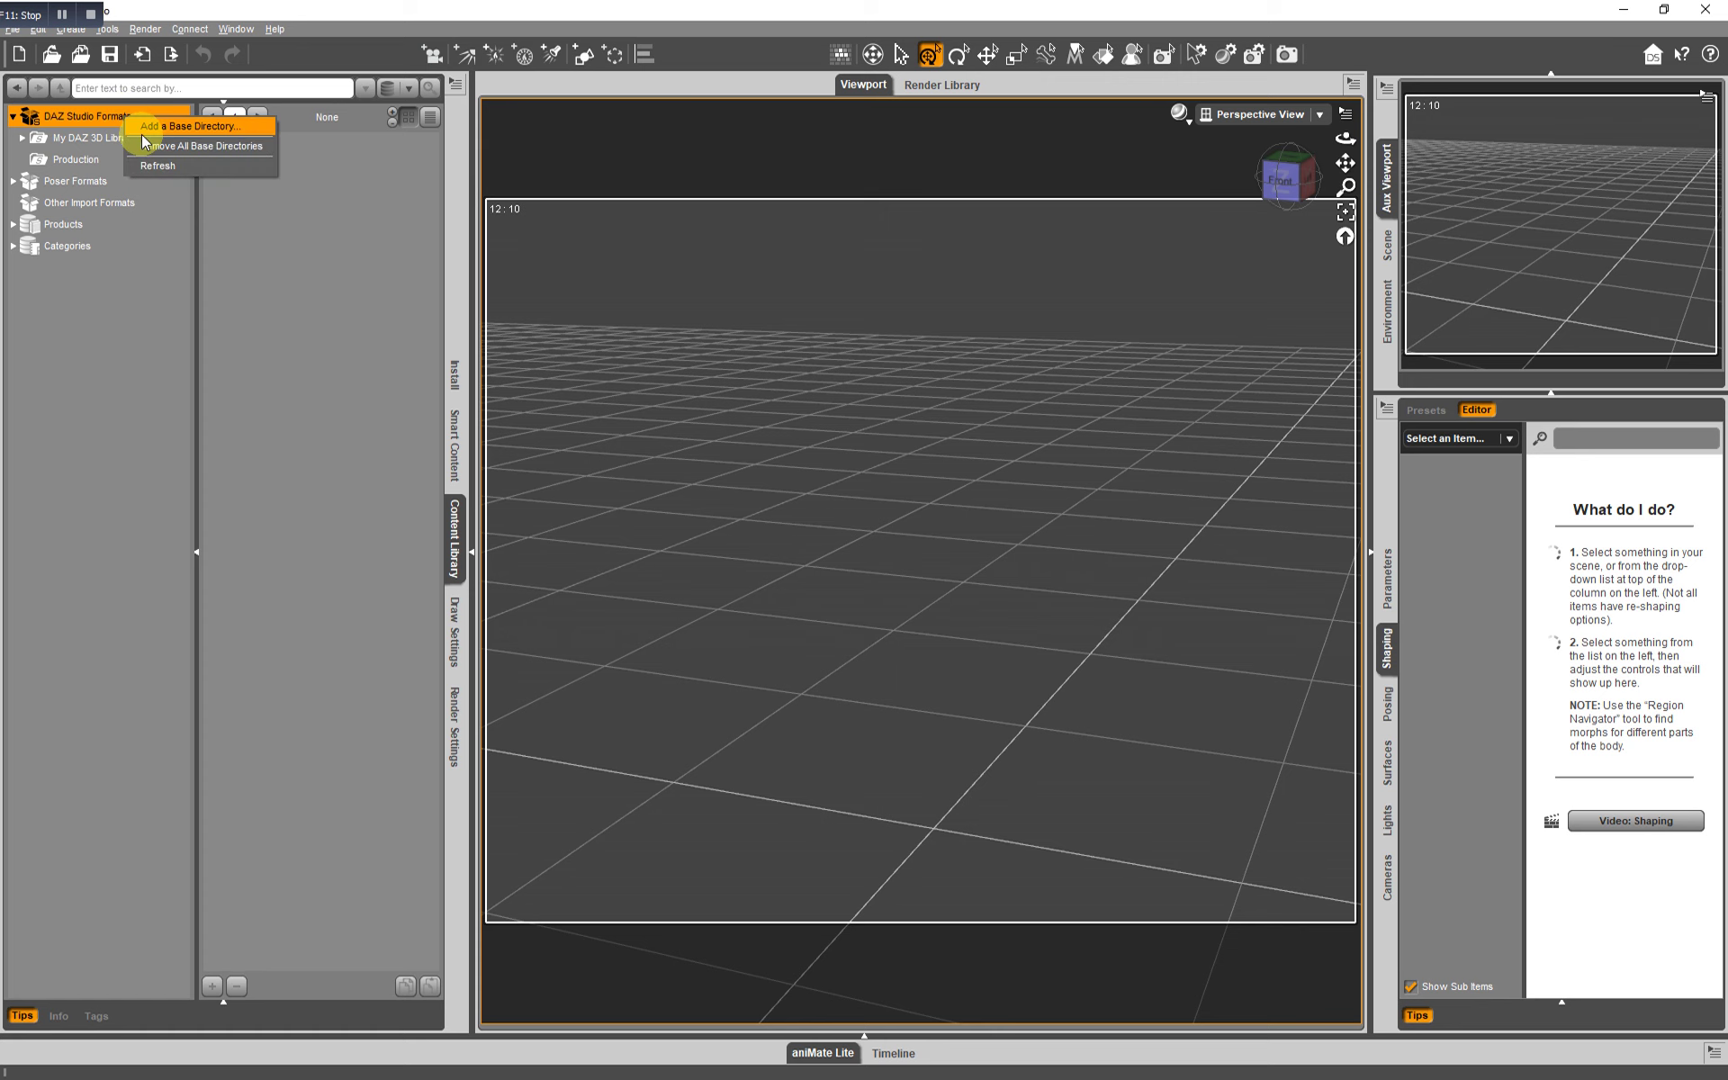
left_click(142, 128)
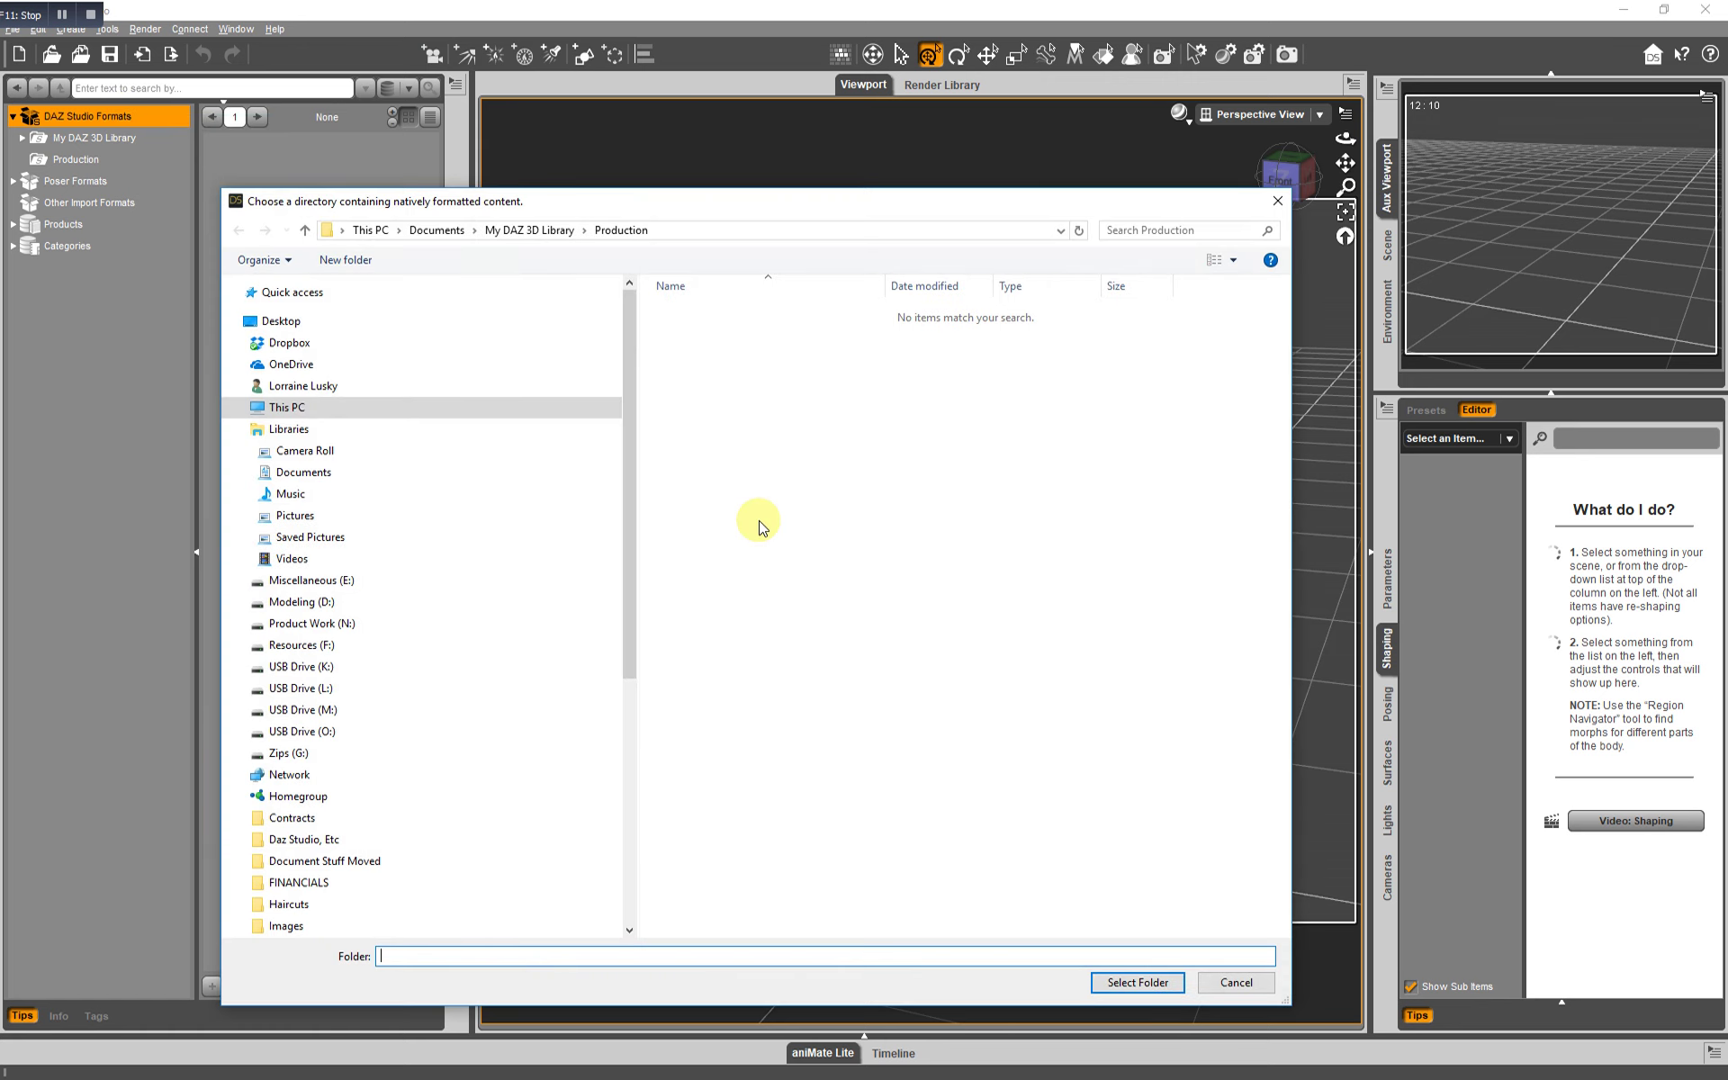
left_click(529, 230)
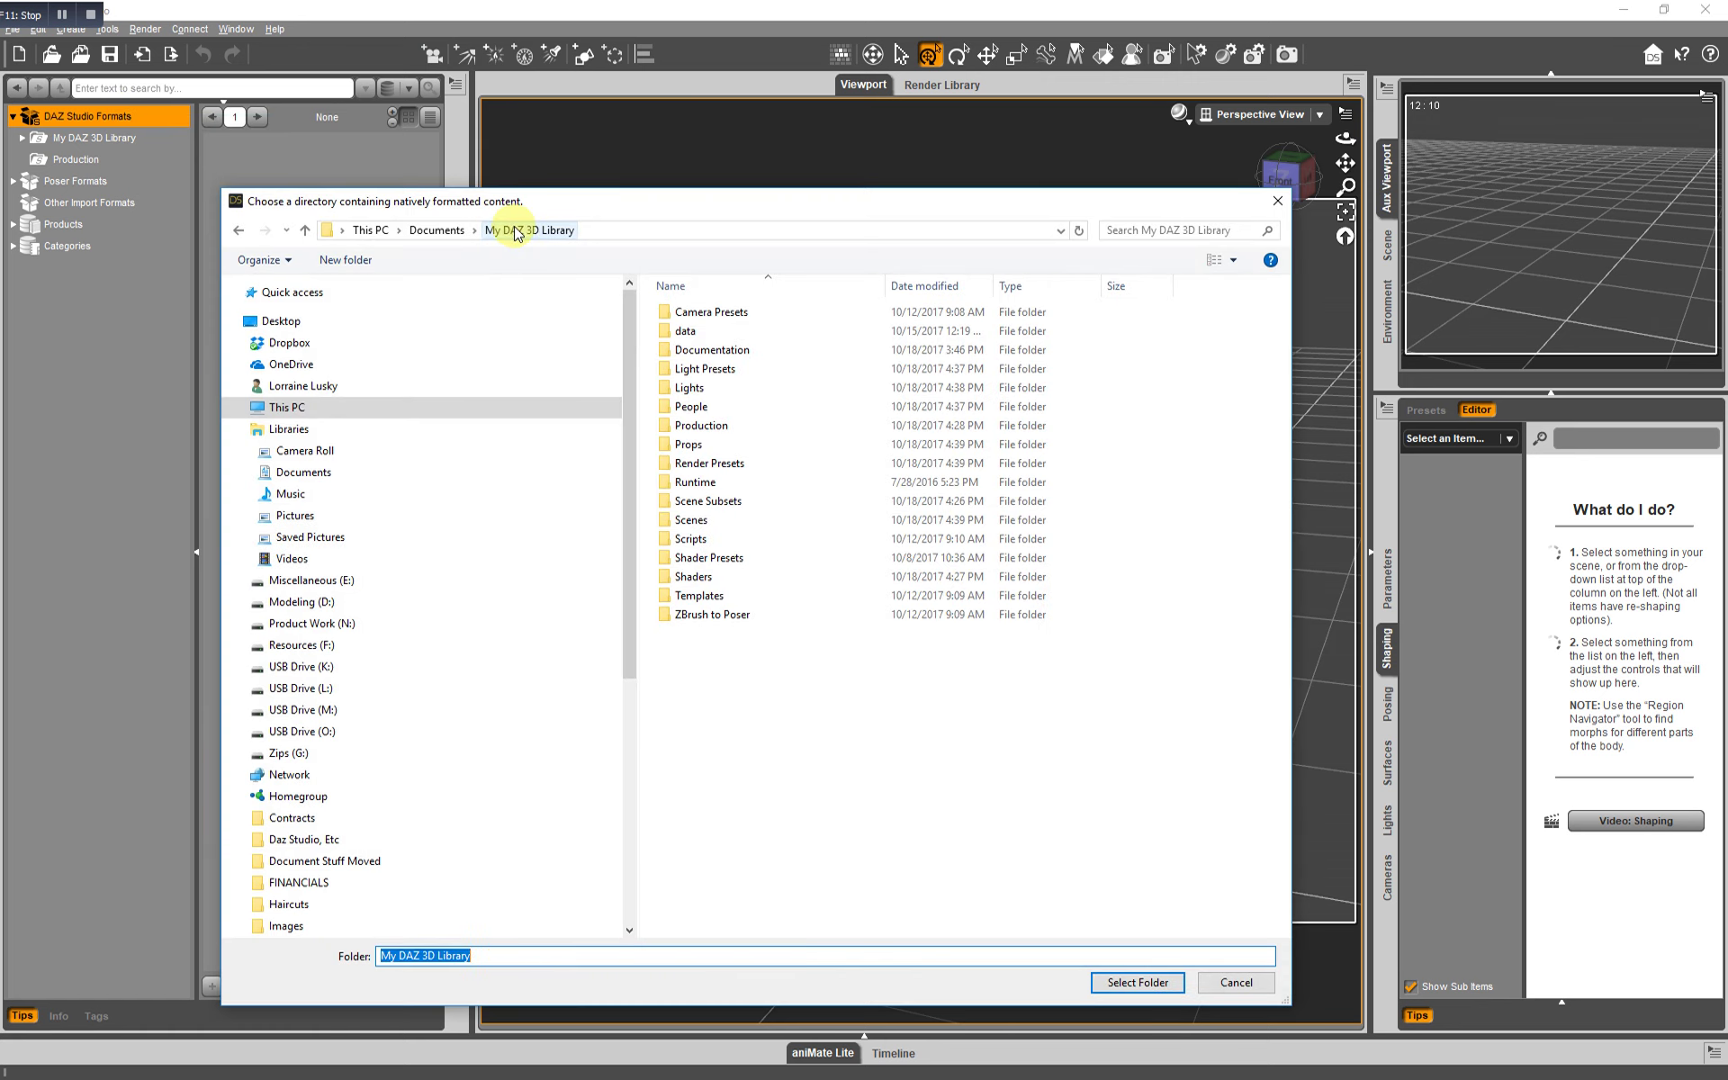
left_click(436, 230)
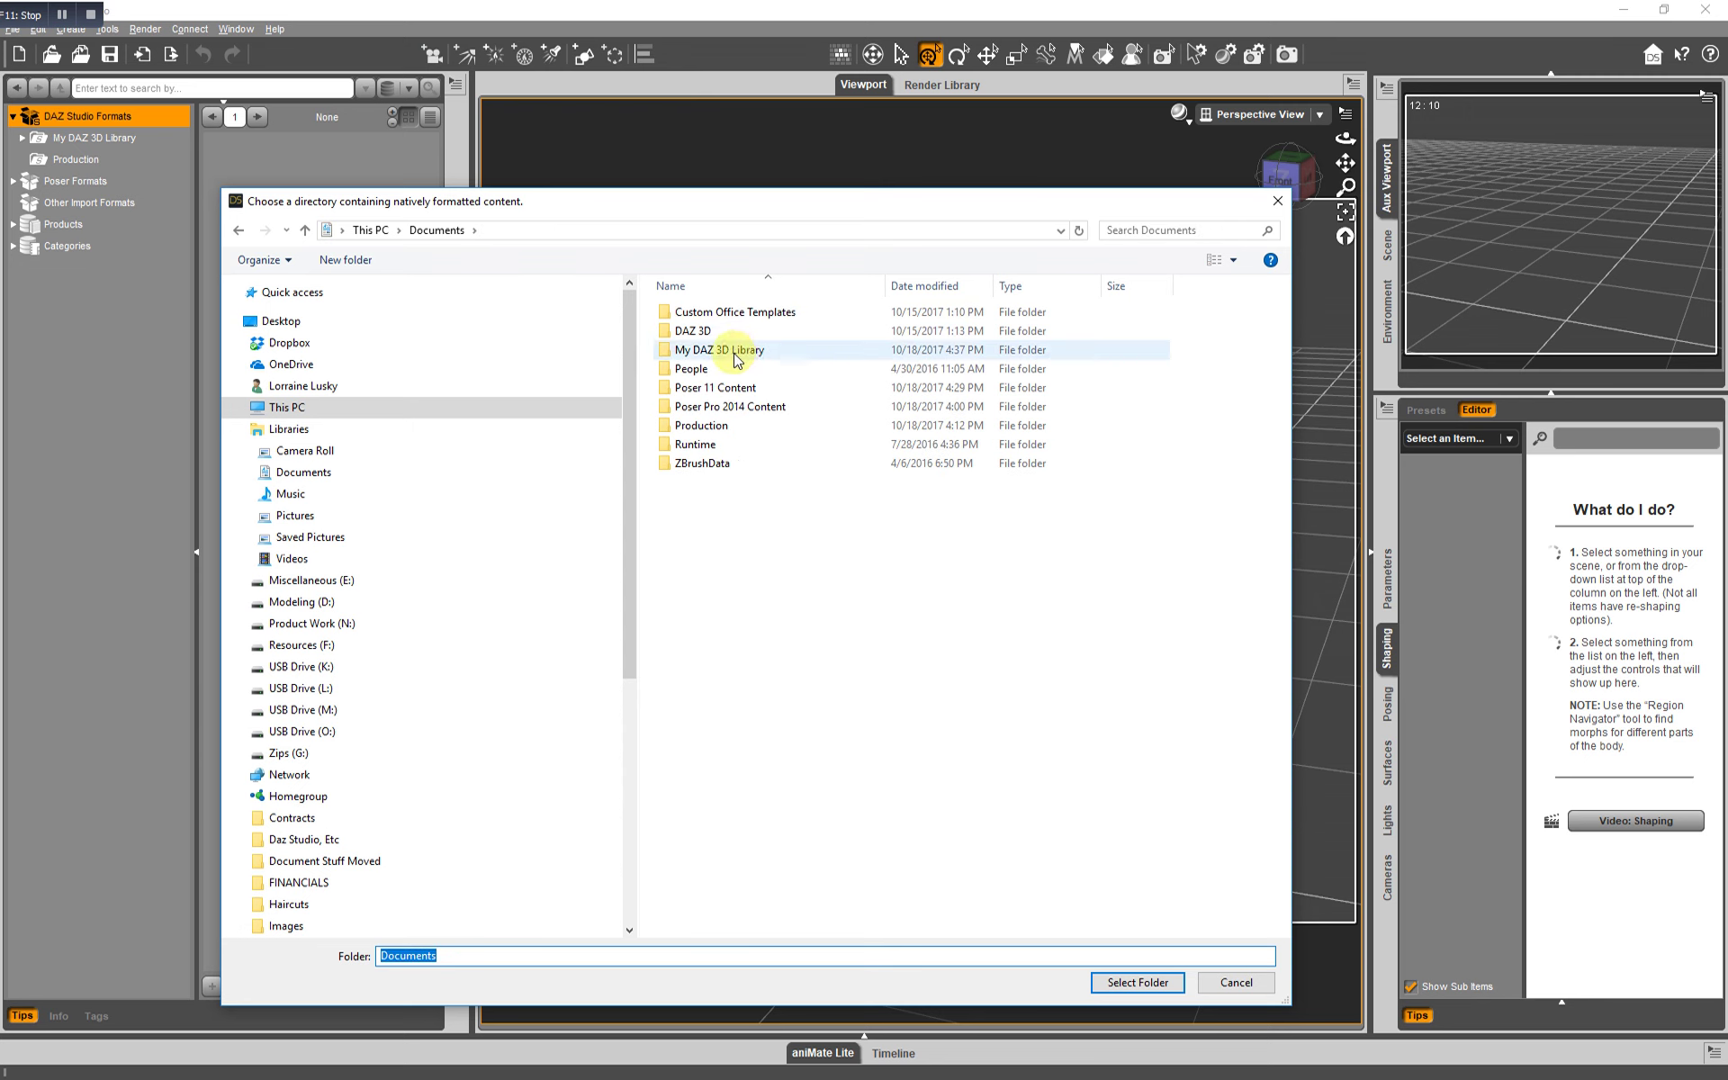
left_click(711, 426)
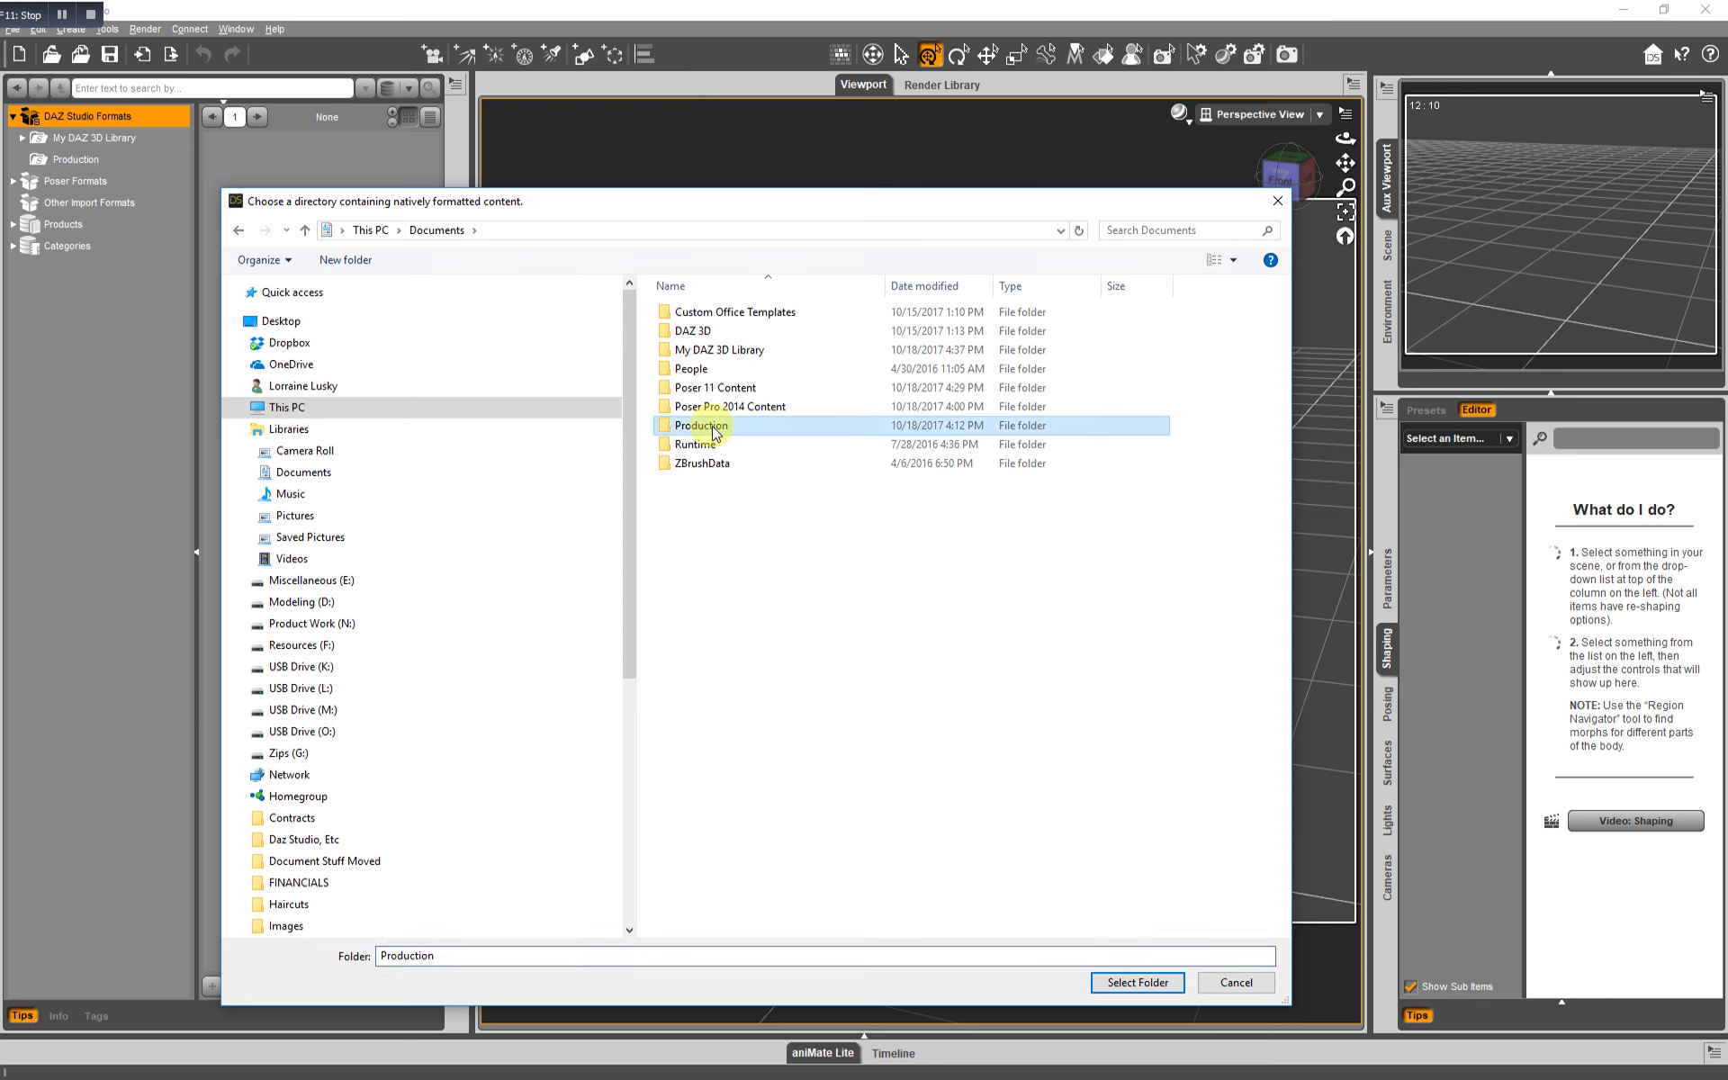
double_click(713, 428)
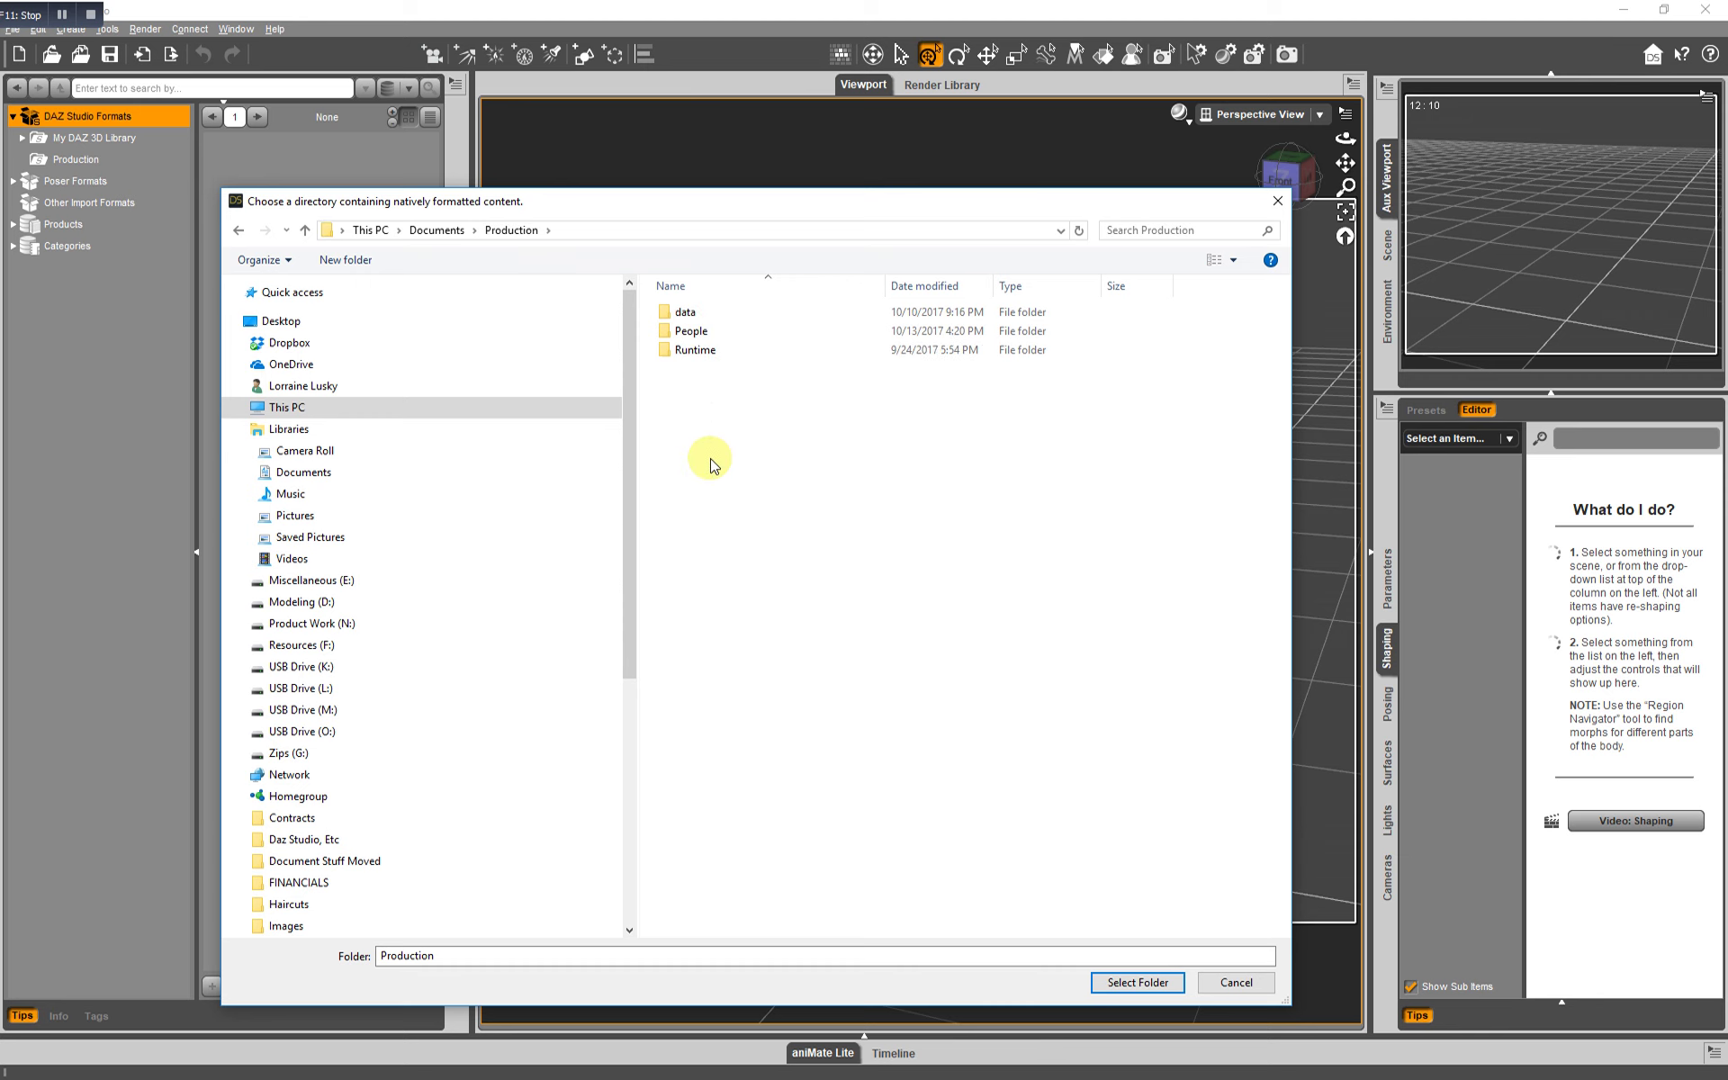
left_click(436, 230)
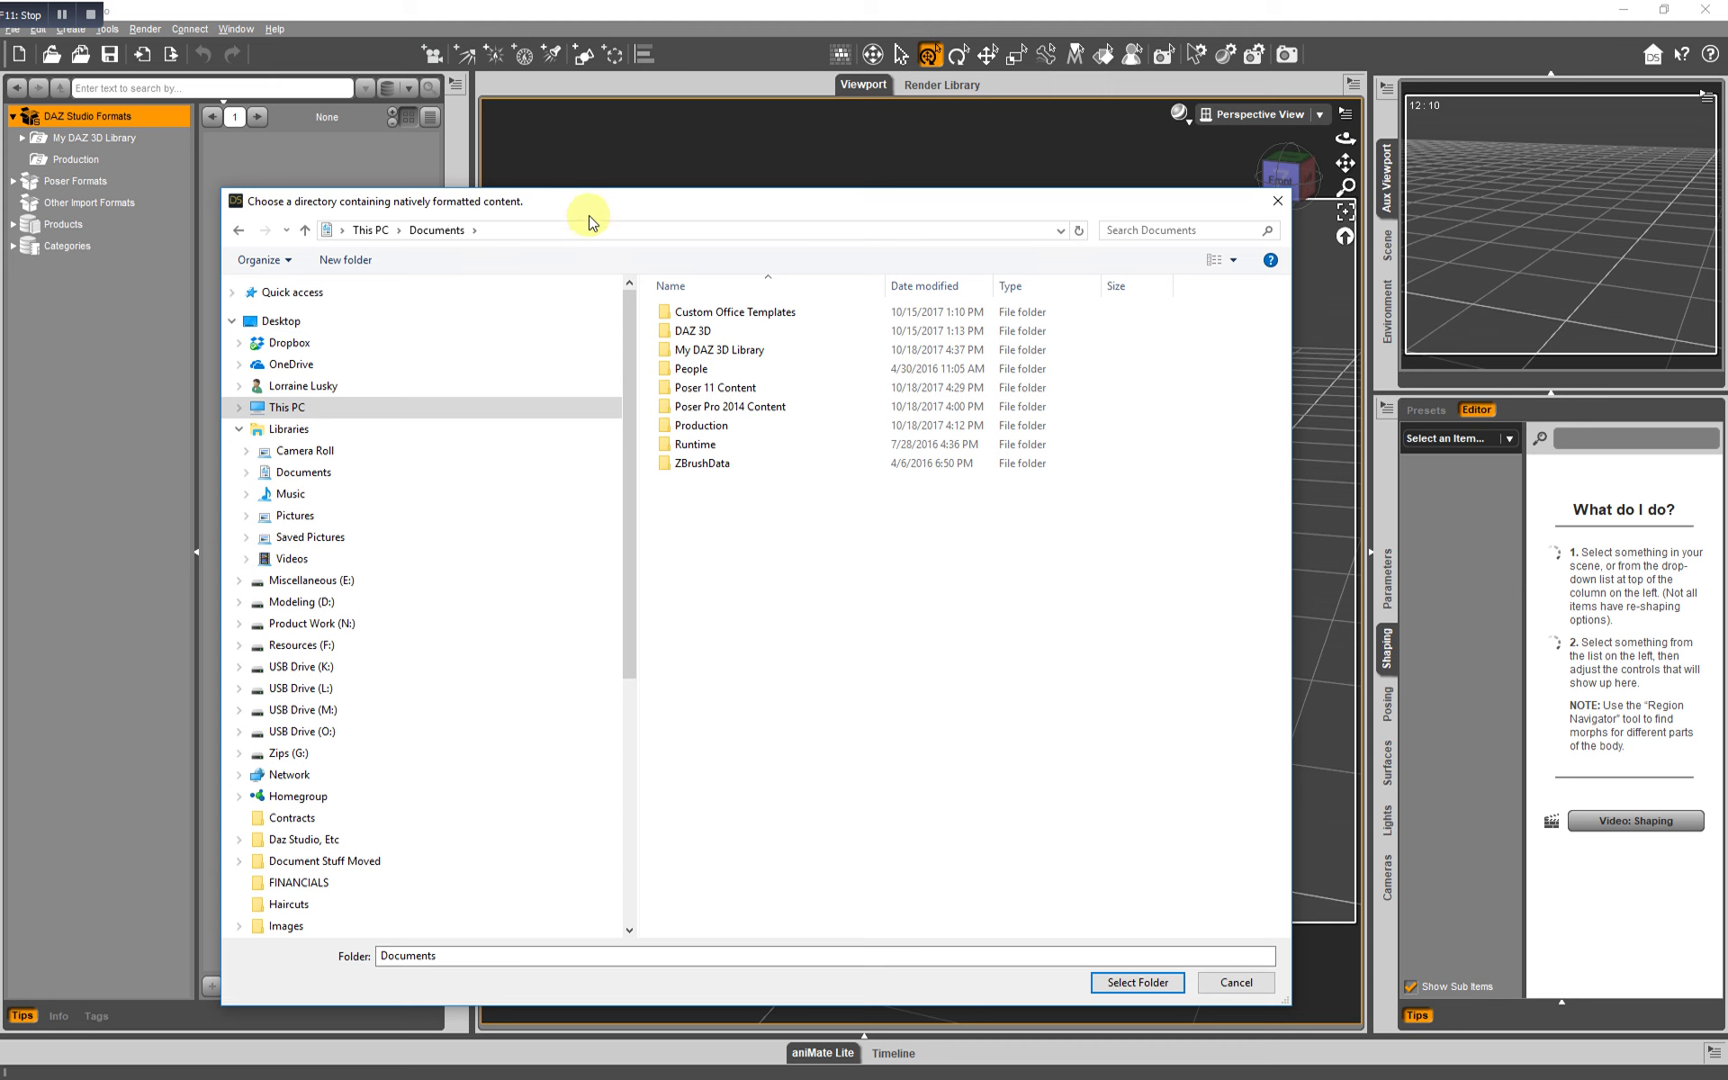
left_click_drag(592, 213, 627, 209)
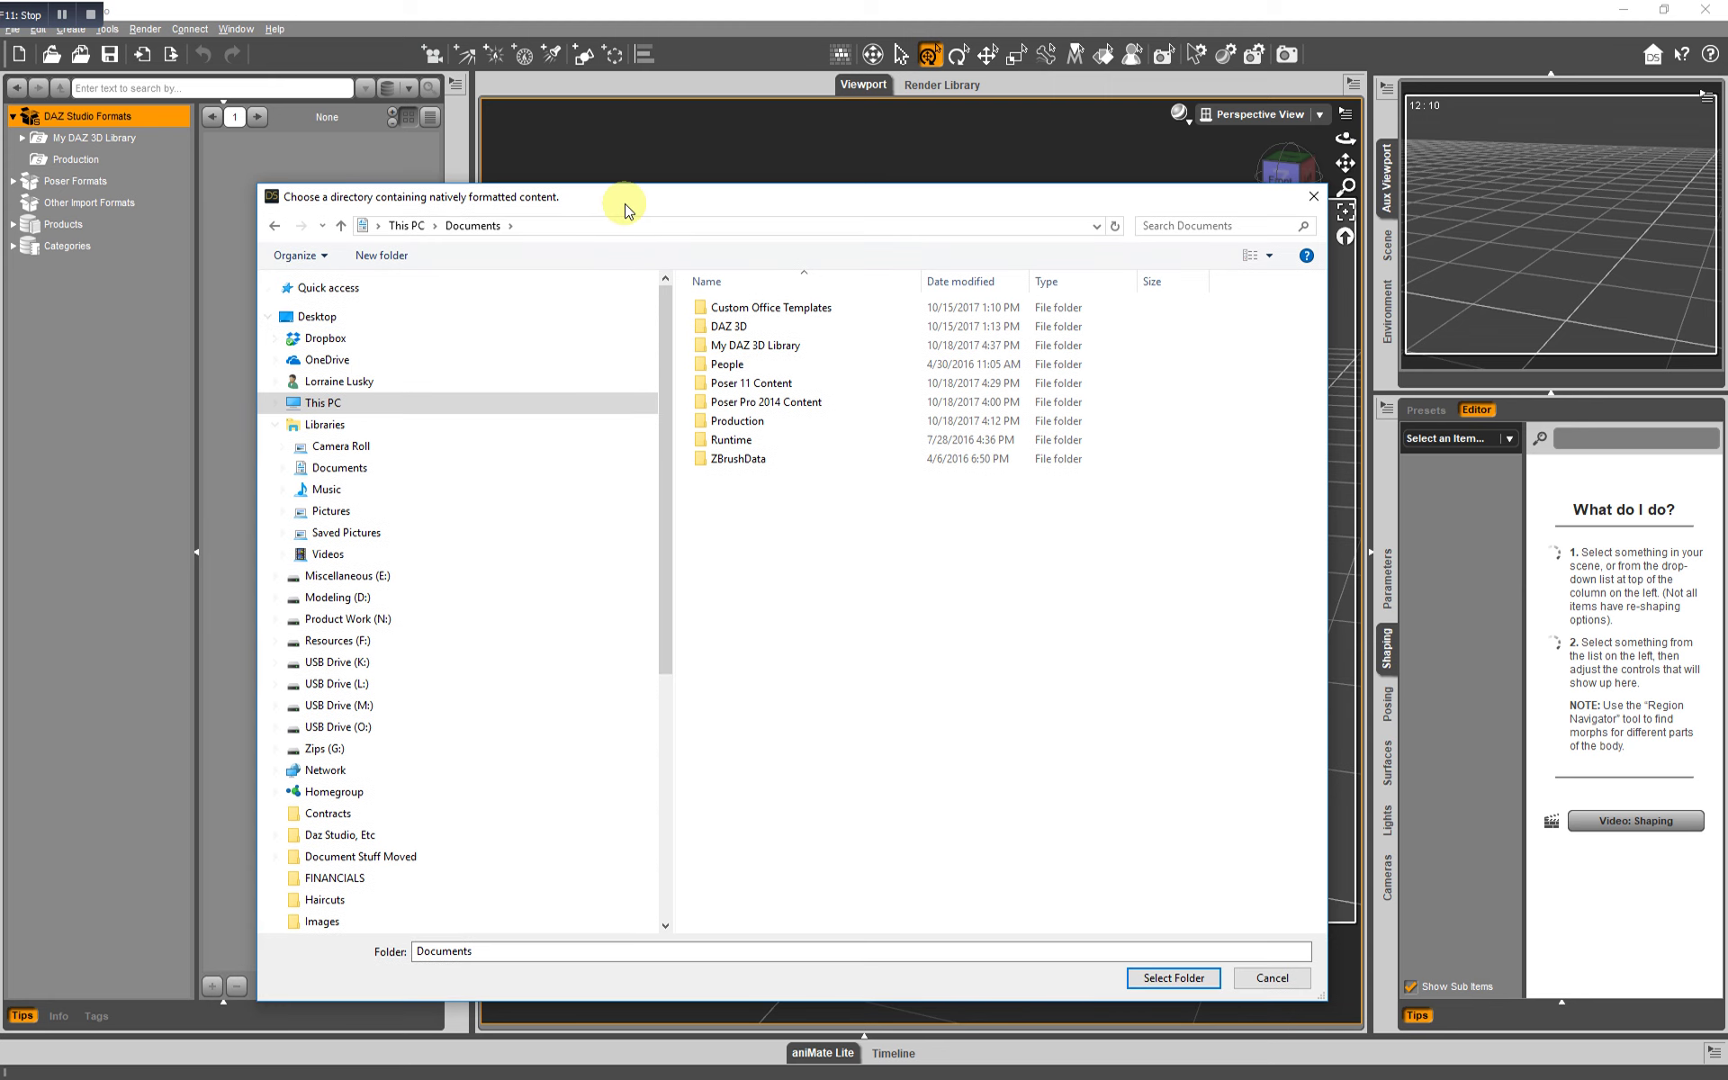
Step: Create a 'New Daz 3D Library' folder in Documents and select it as the base directory
left_click(389, 255)
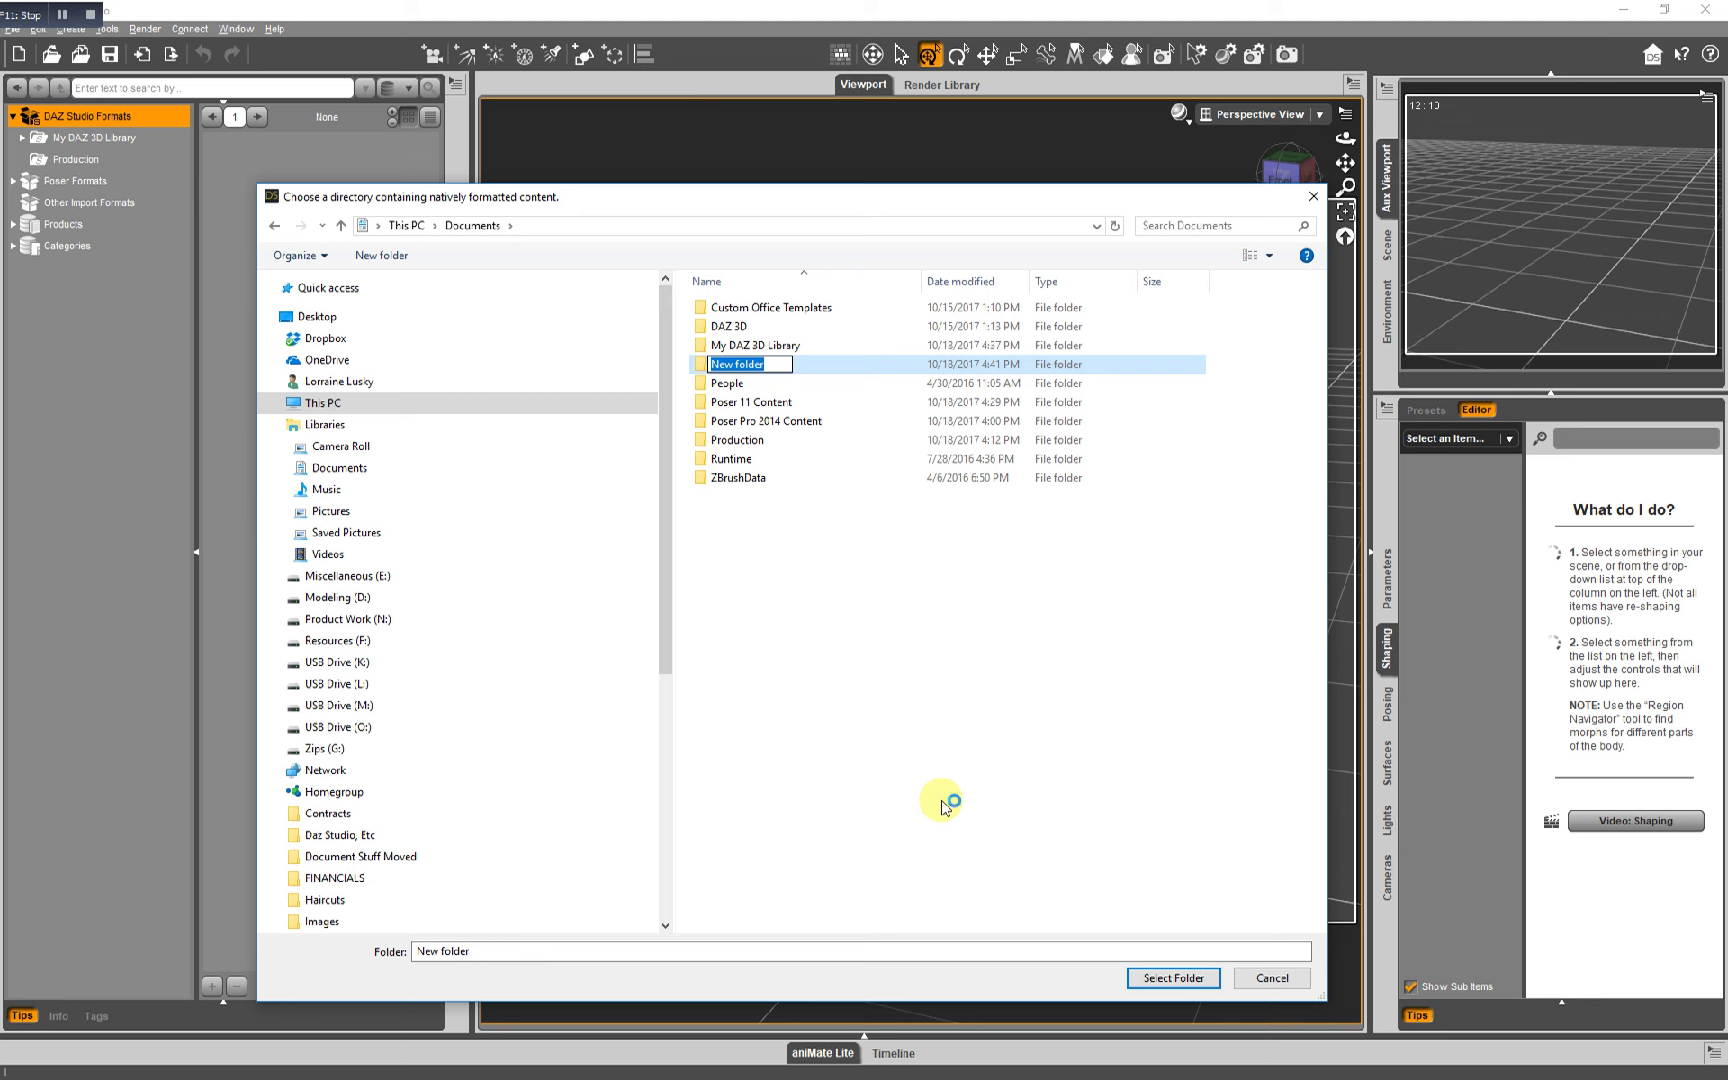
type("N")
type("Daz 3D Library")
key("Return")
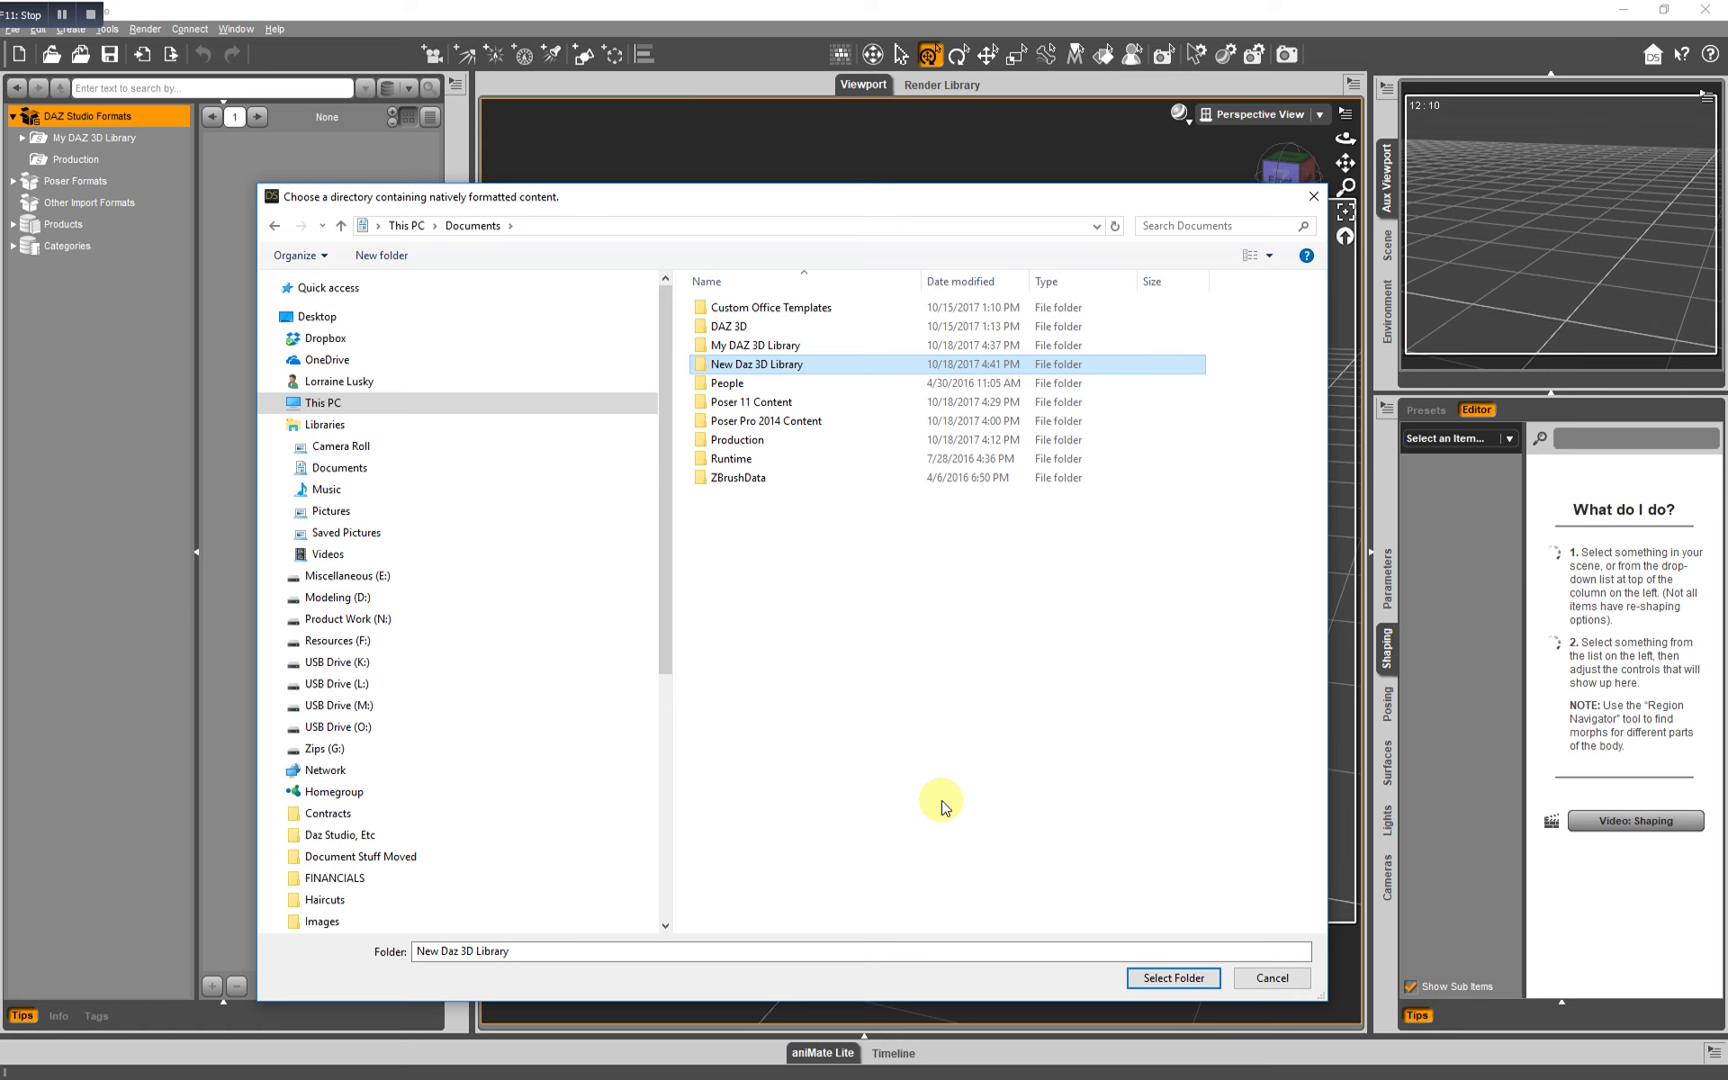
left_click(1173, 977)
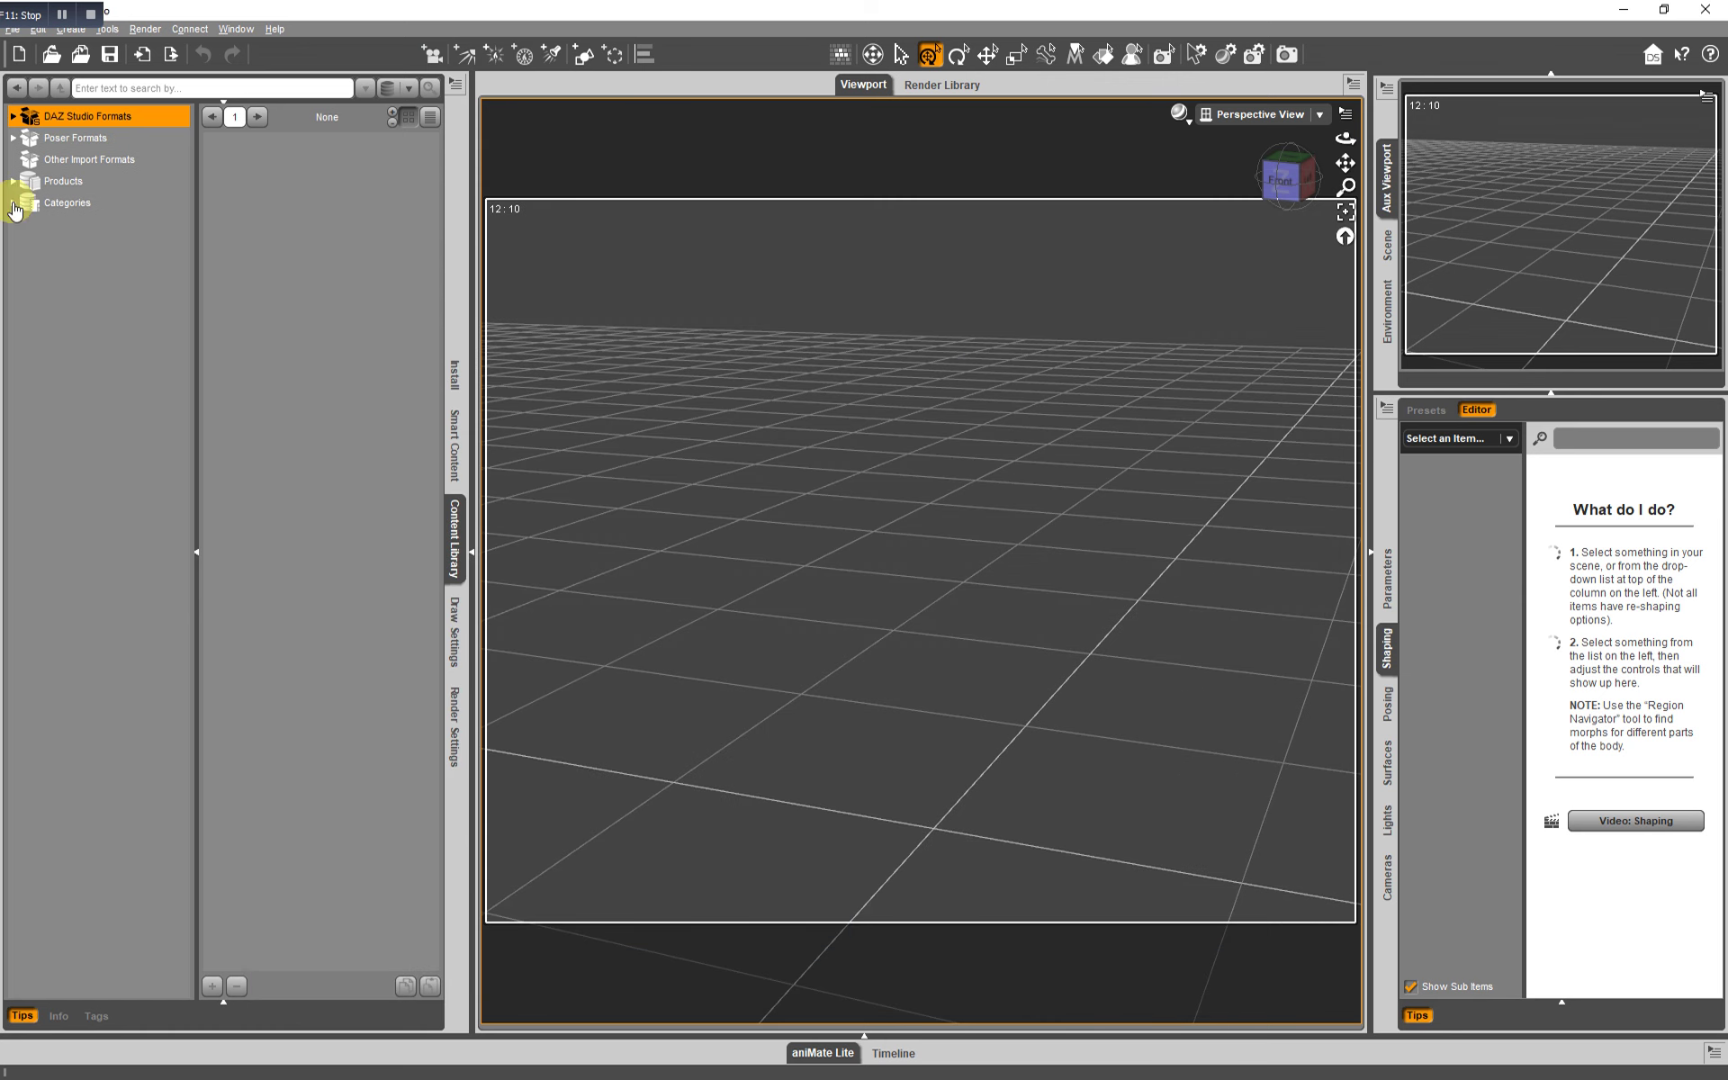
Step: Expand DAZ Studio Formats to show New Daz 3D Library, then expand Poser Formats to list its runtimes
left_click(12, 116)
left_click(96, 183)
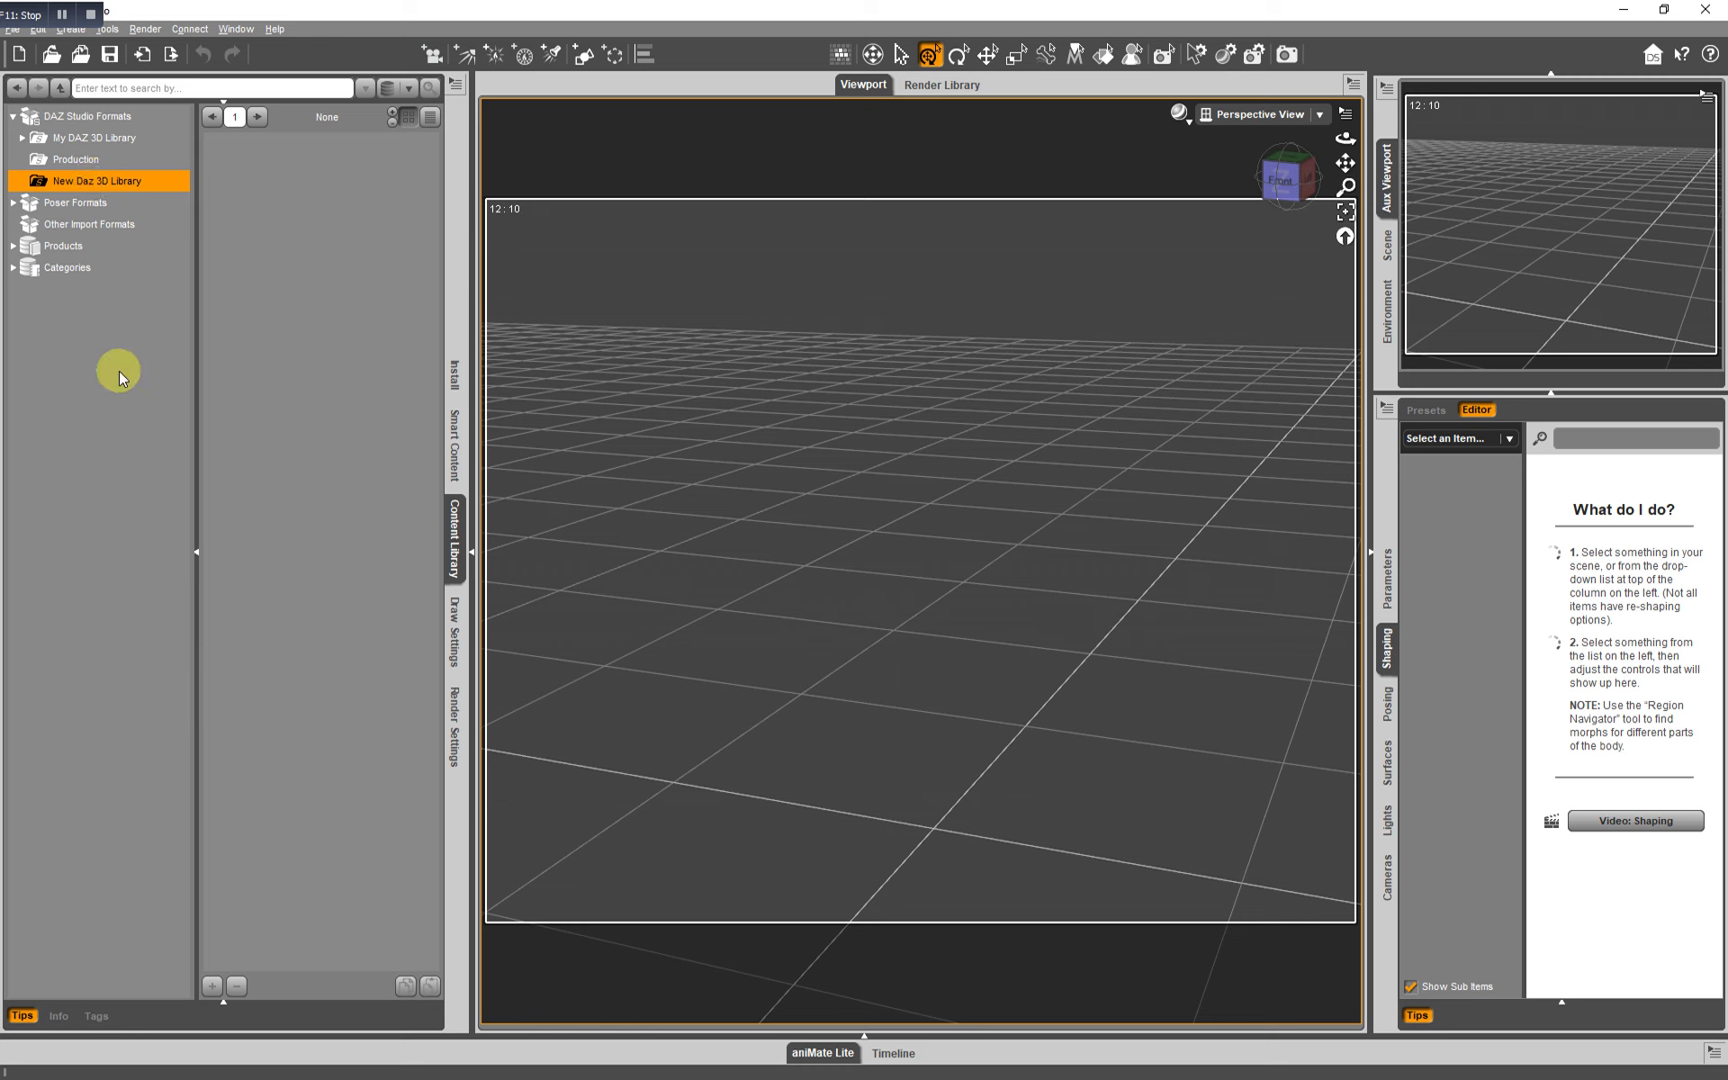
left_click(84, 204)
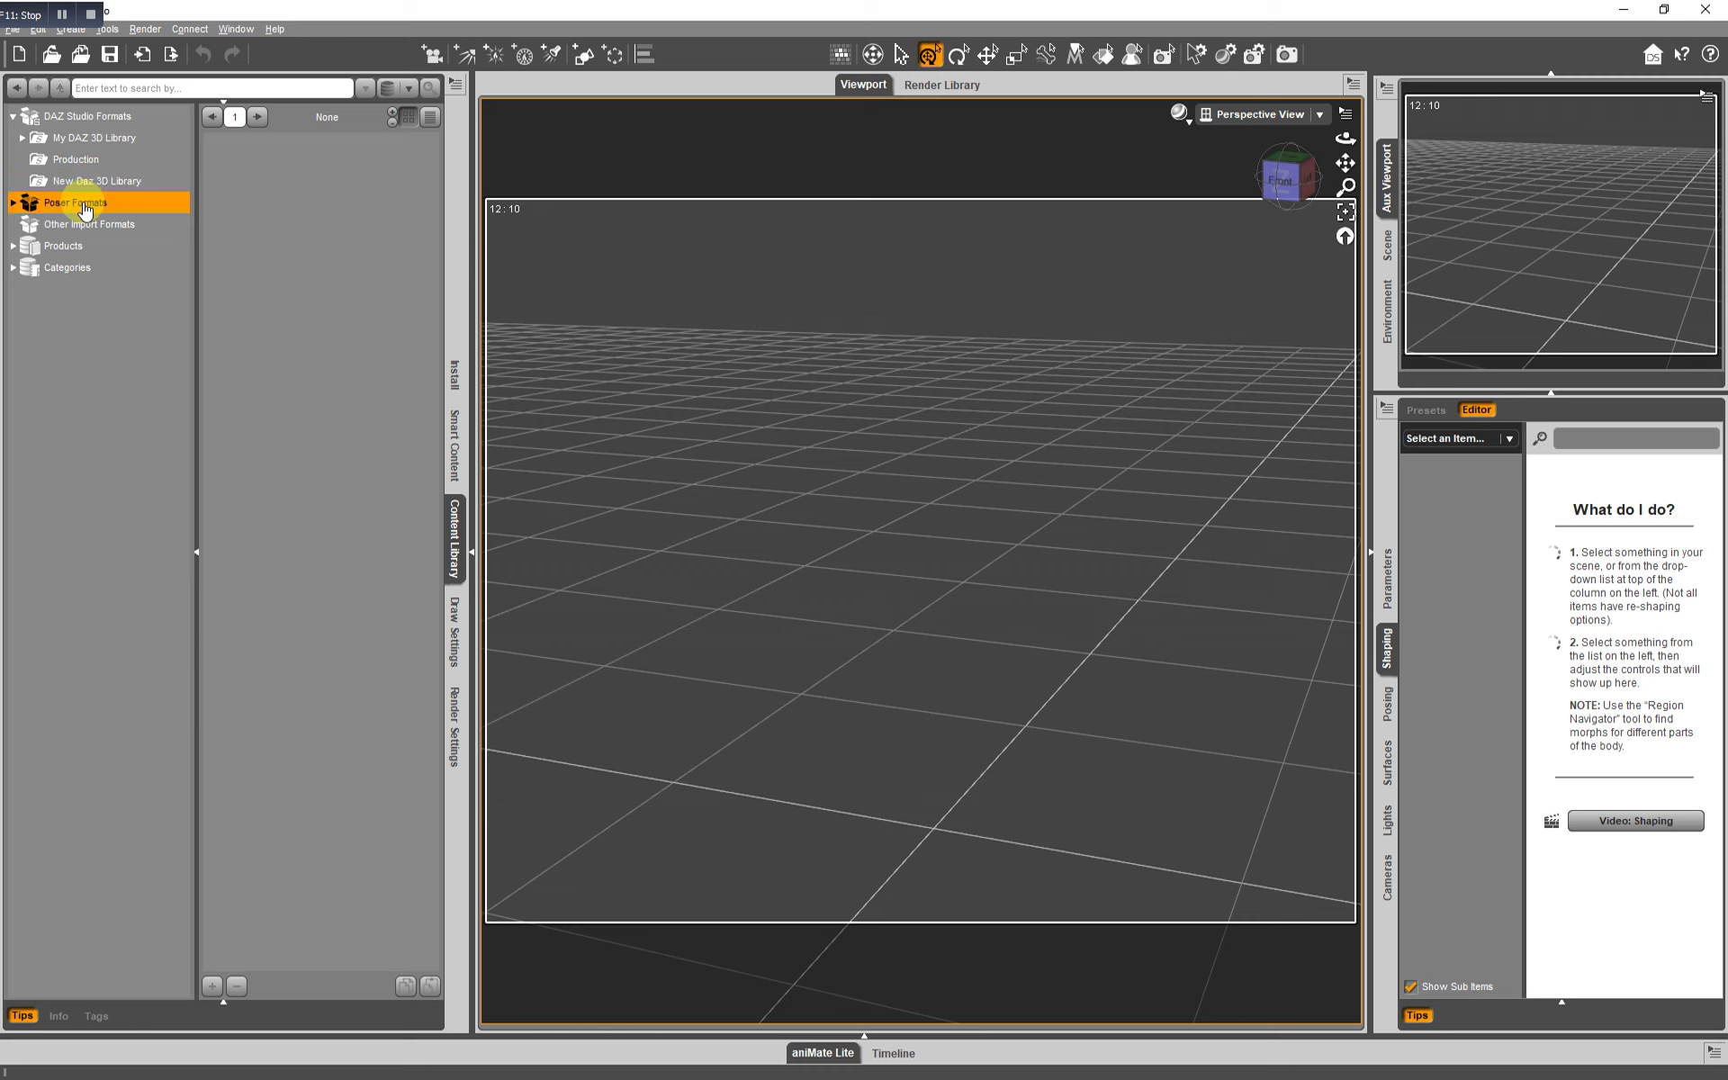
left_click(13, 203)
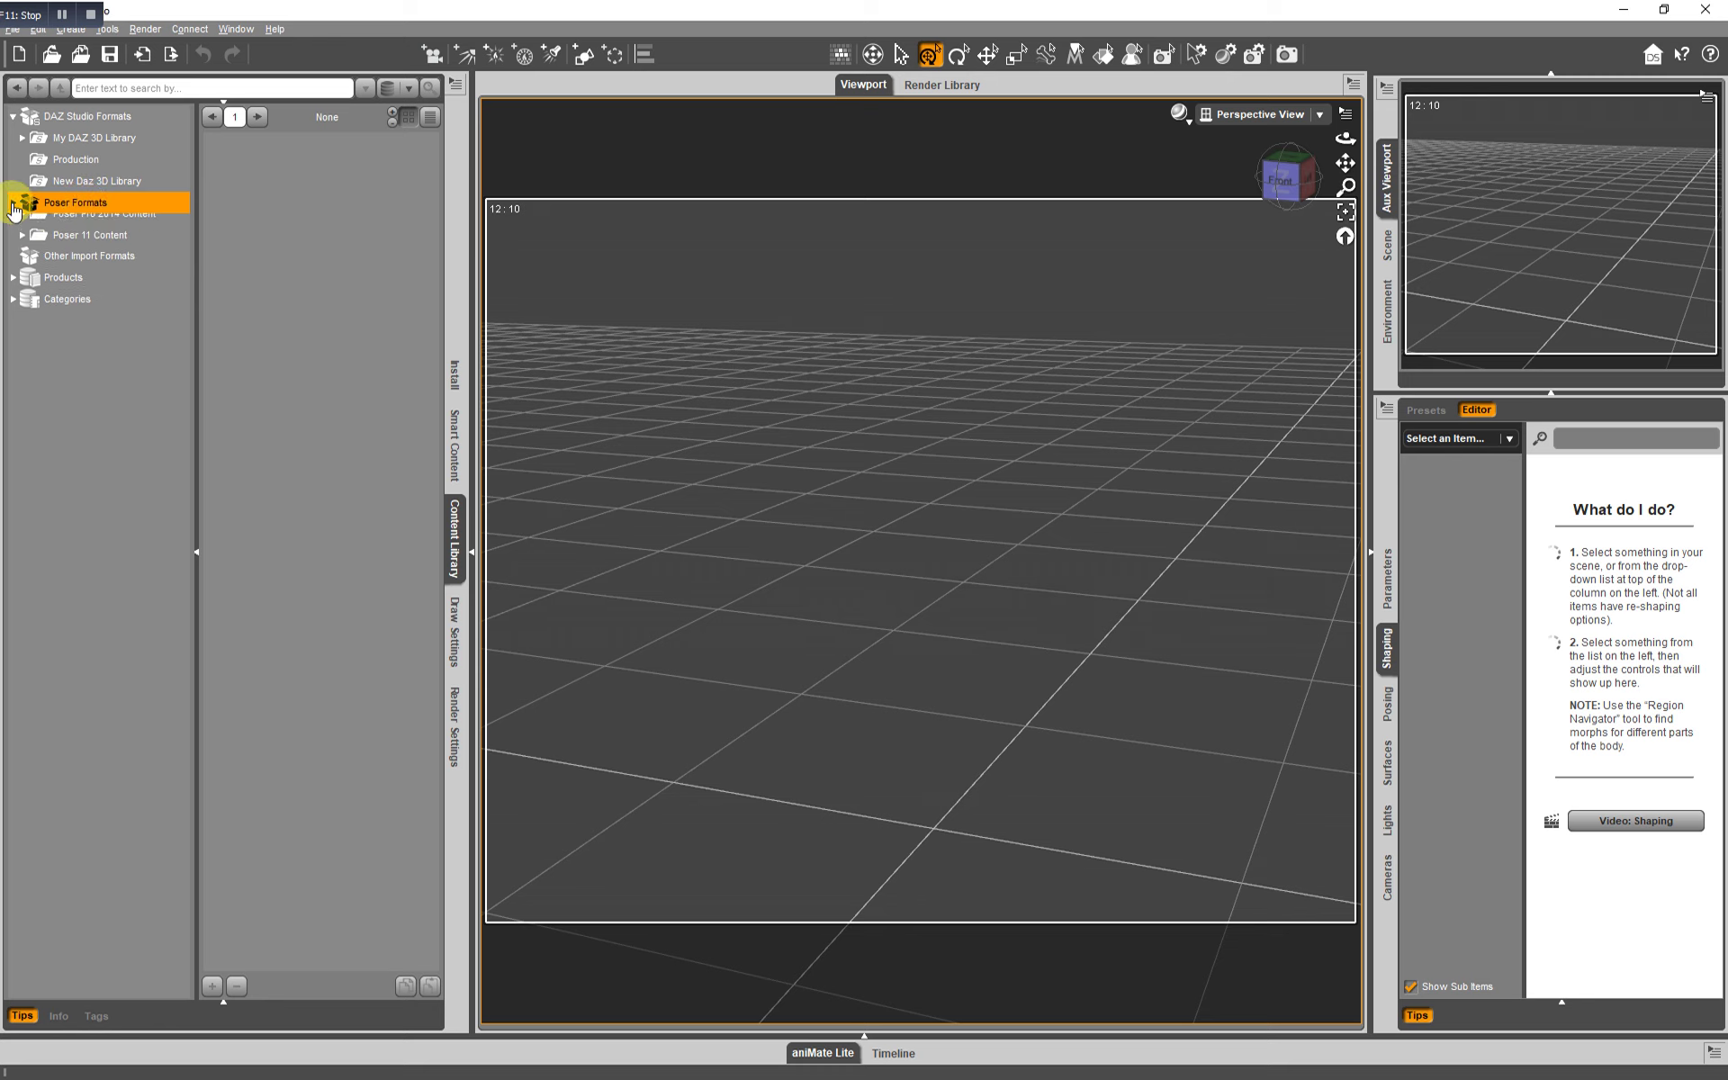
right_click(90, 206)
left_click(117, 213)
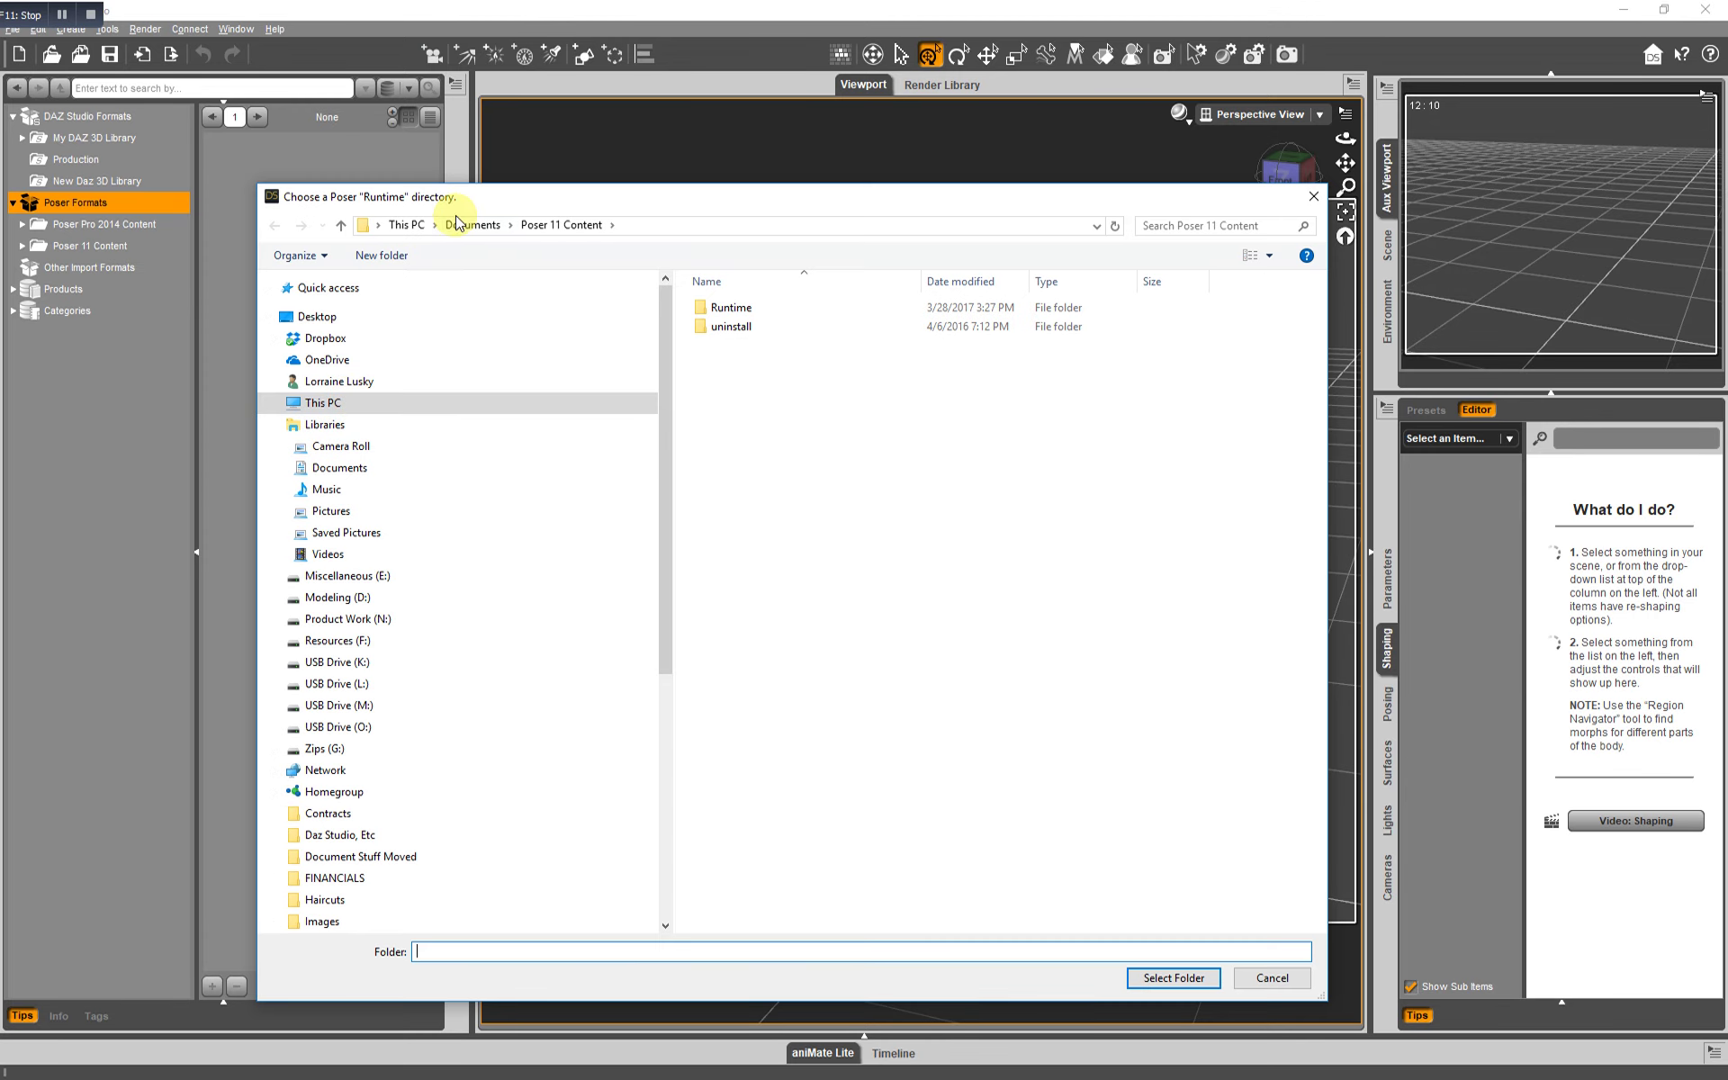
left_click(462, 225)
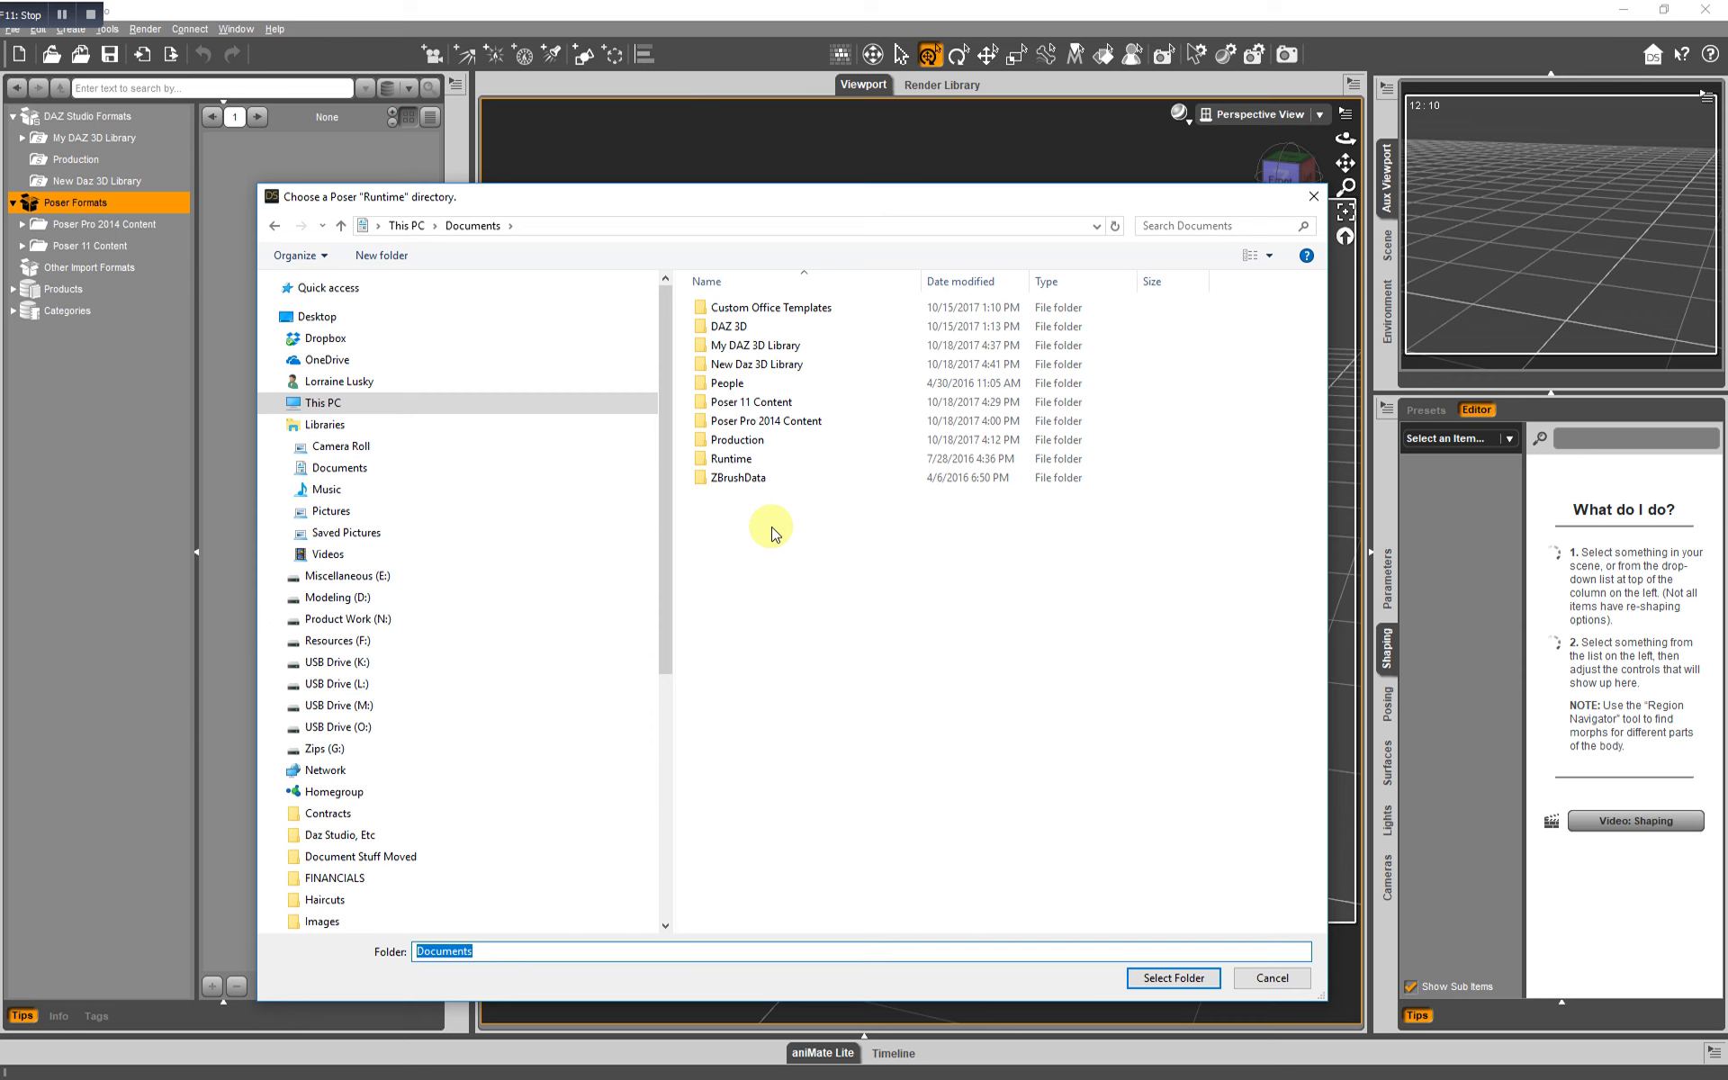
left_click(759, 410)
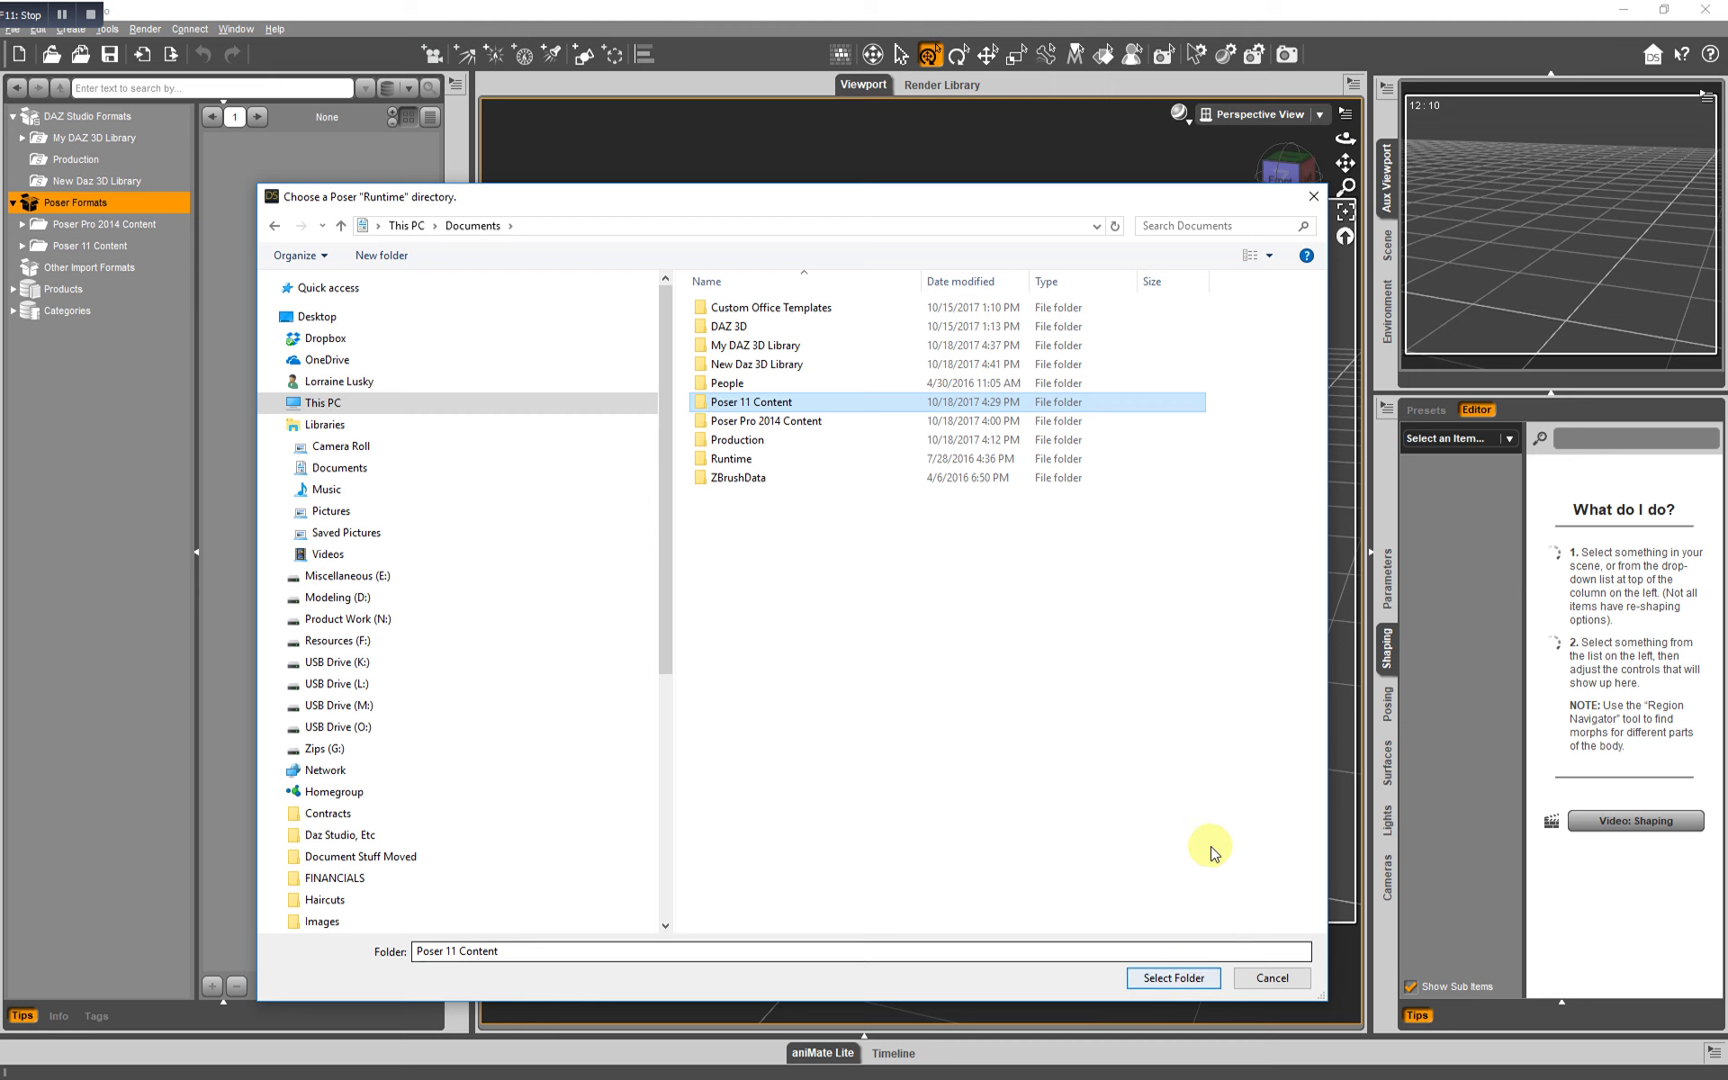
left_click(1270, 977)
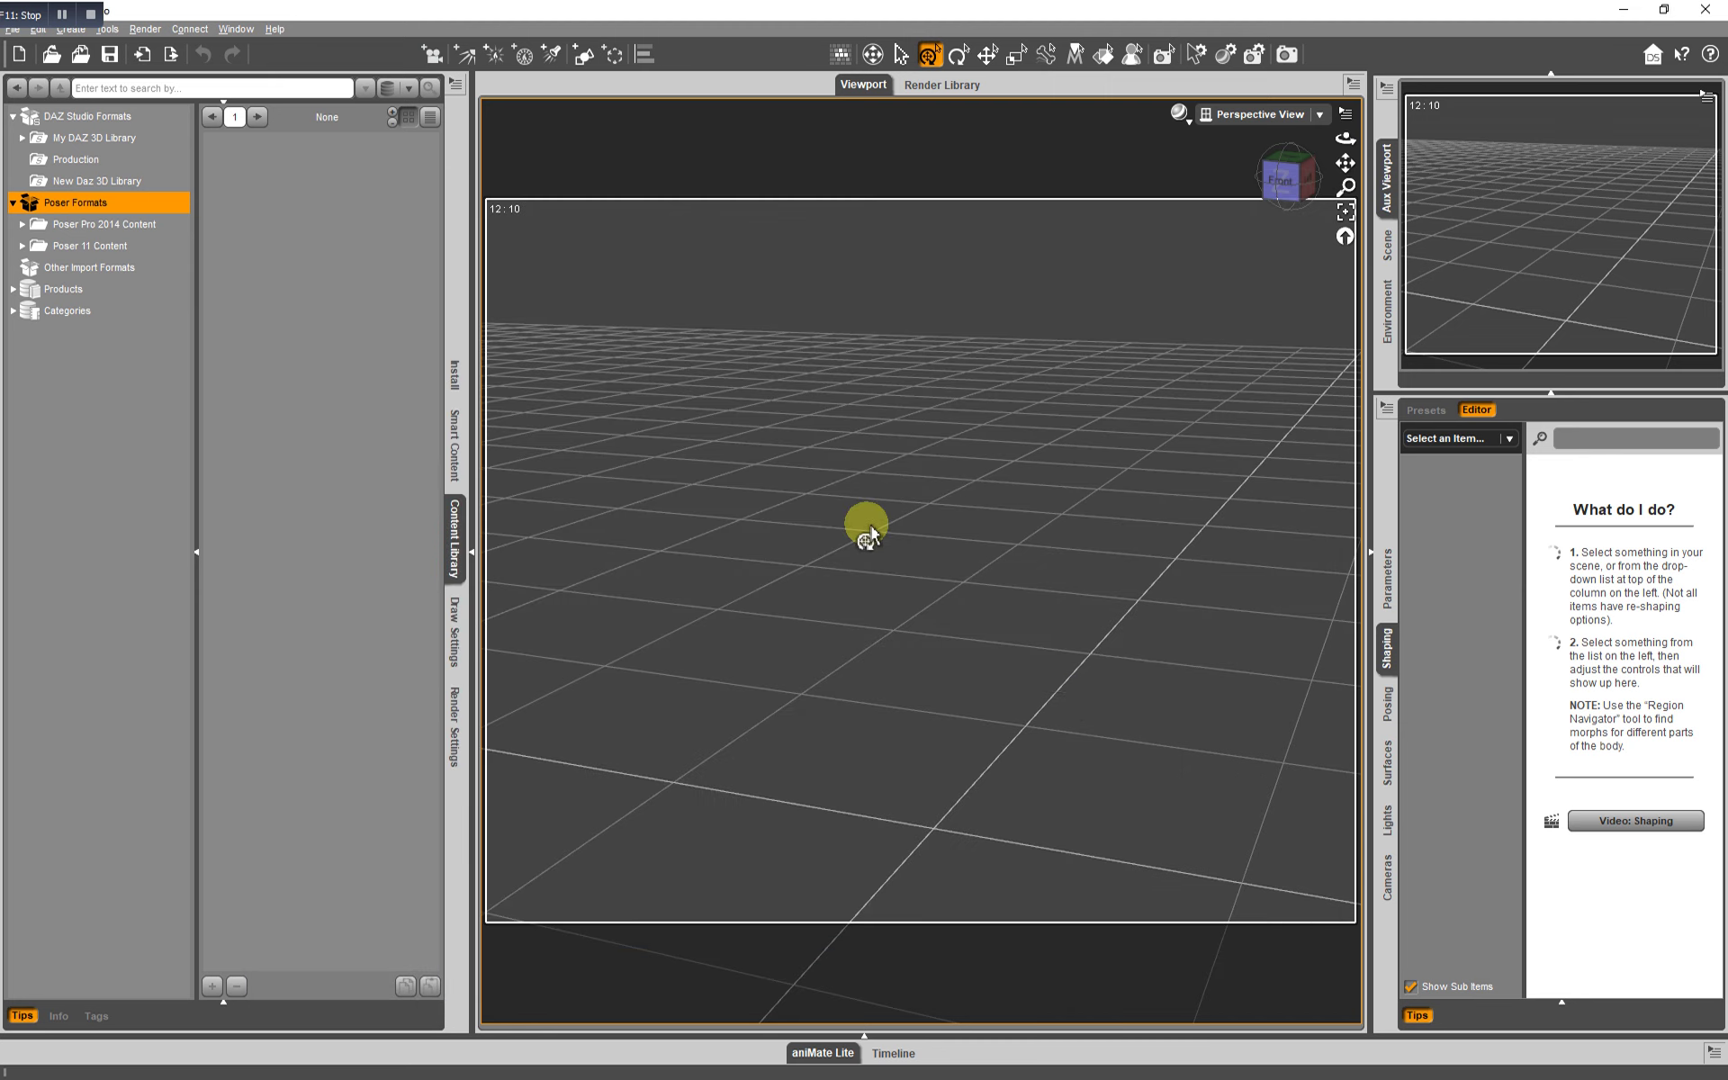